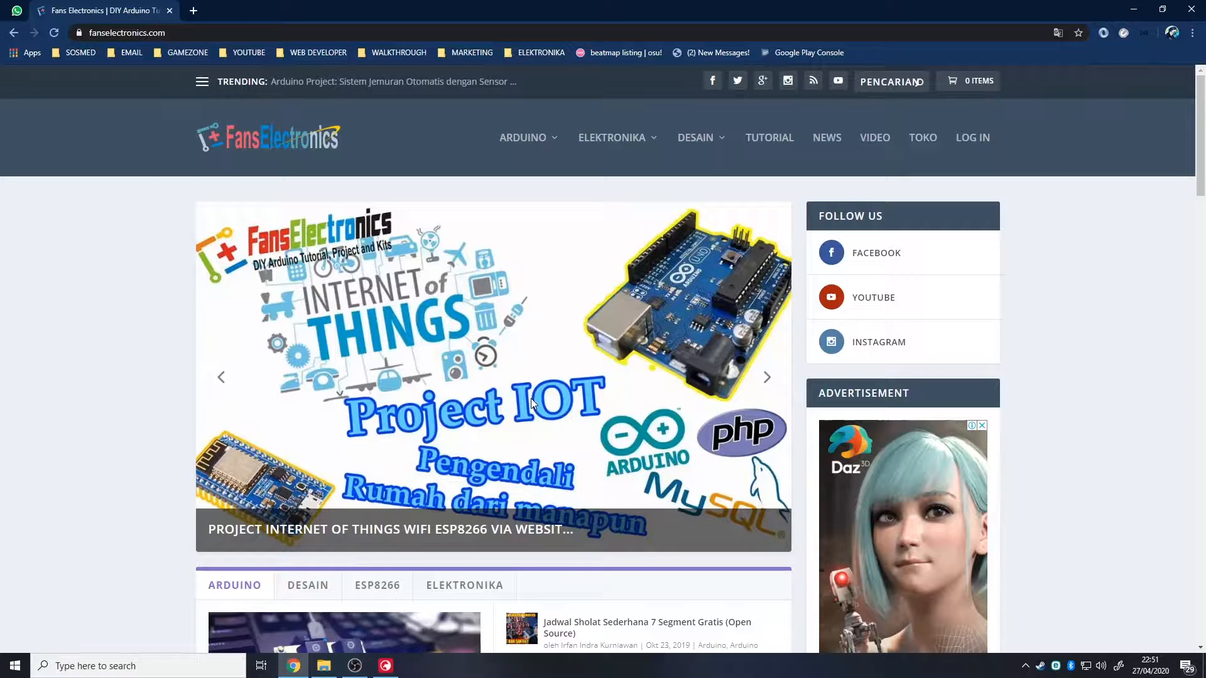
# Step: Look through the article listings on the FansElectronics homepage
pyautogui.scroll(-4, 559, 346)
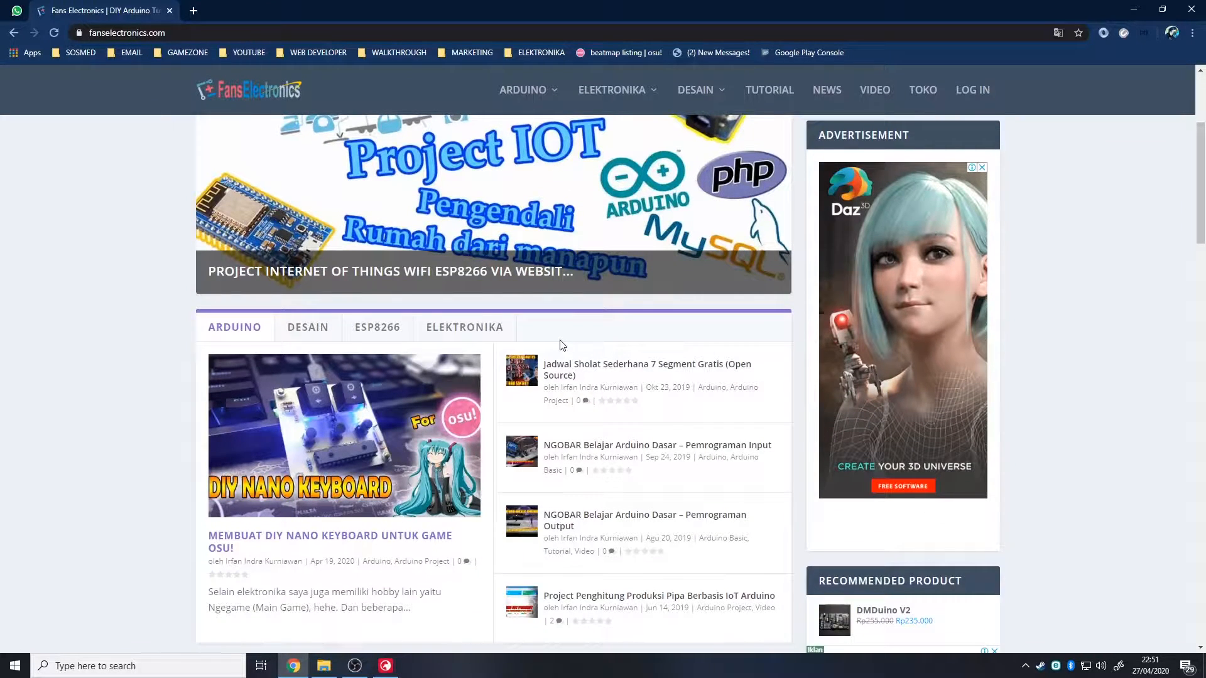
pyautogui.scroll(-5, 562, 345)
pyautogui.scroll(-14, 562, 346)
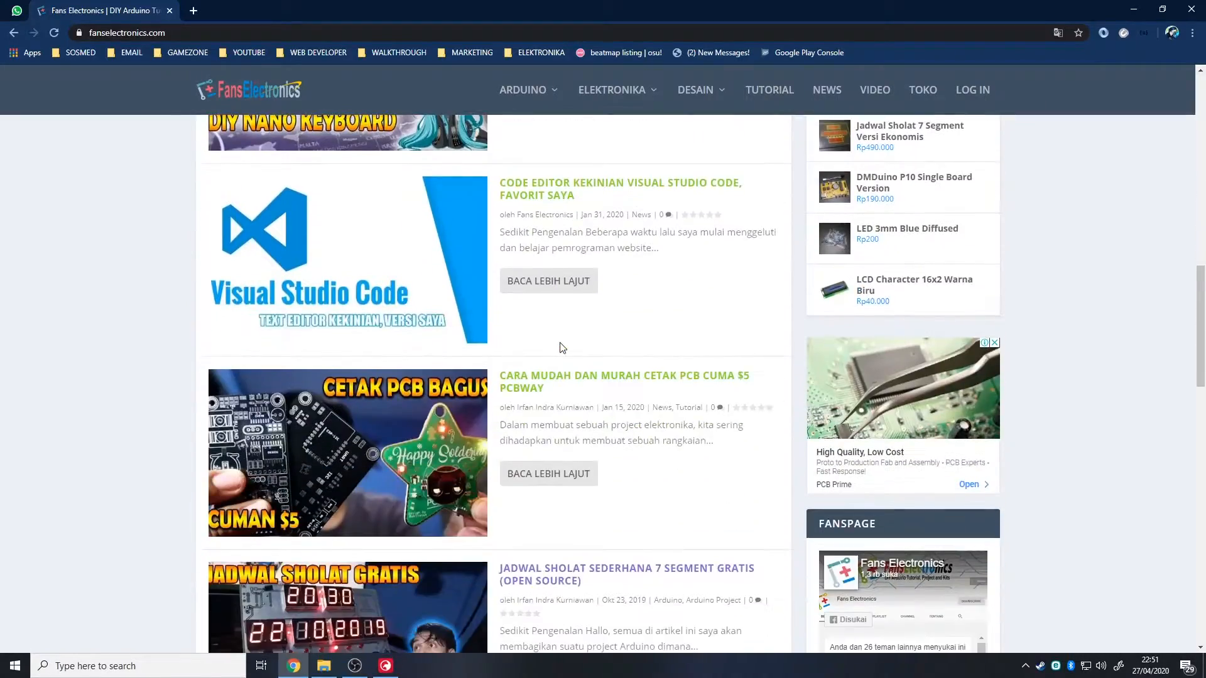
pyautogui.scroll(7, 564, 349)
pyautogui.scroll(12, 564, 348)
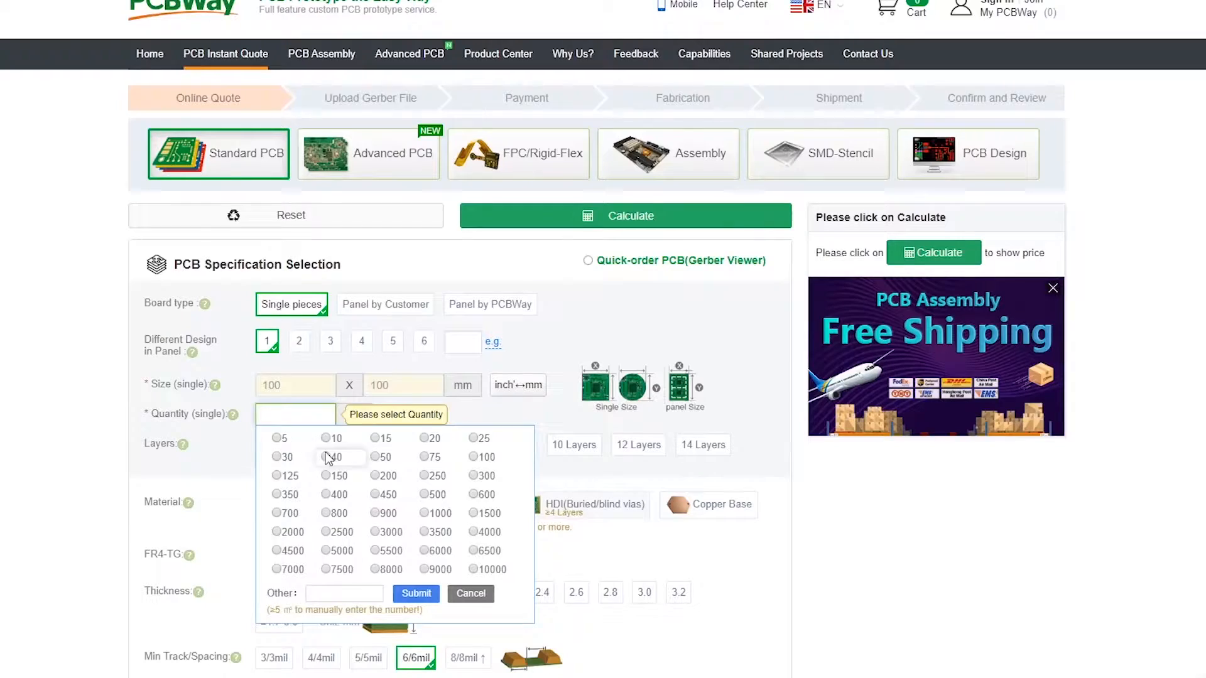
# Step: Set the PCBWay quote's quantity to 10 pcs and the solder mask colour to black
pyautogui.click(325, 437)
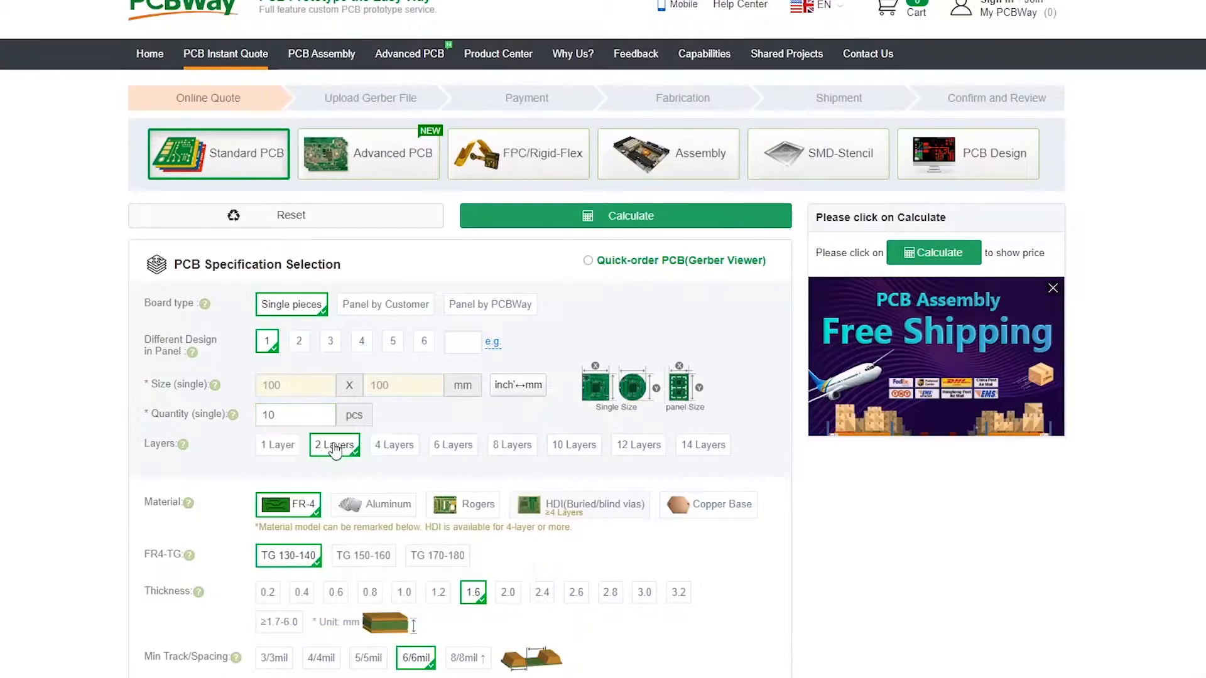
pyautogui.scroll(-3, 451, 433)
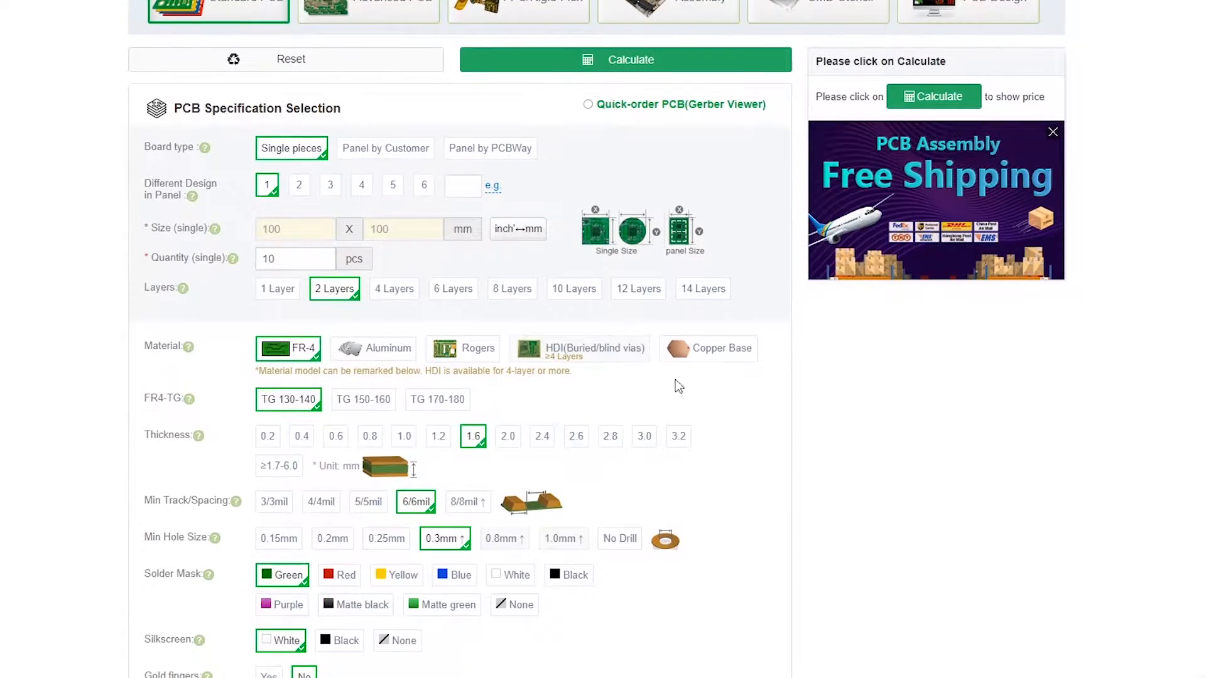
pyautogui.click(568, 575)
pyautogui.scroll(-5, 565, 559)
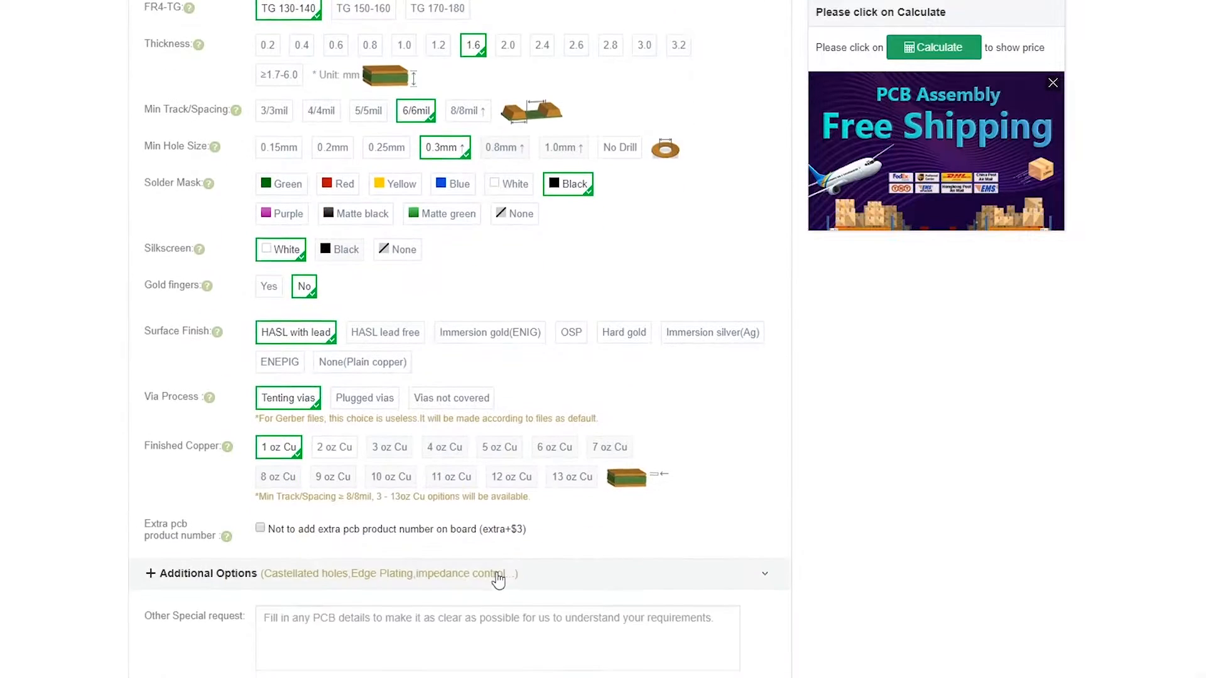
pyautogui.scroll(-4, 498, 580)
pyautogui.click(616, 619)
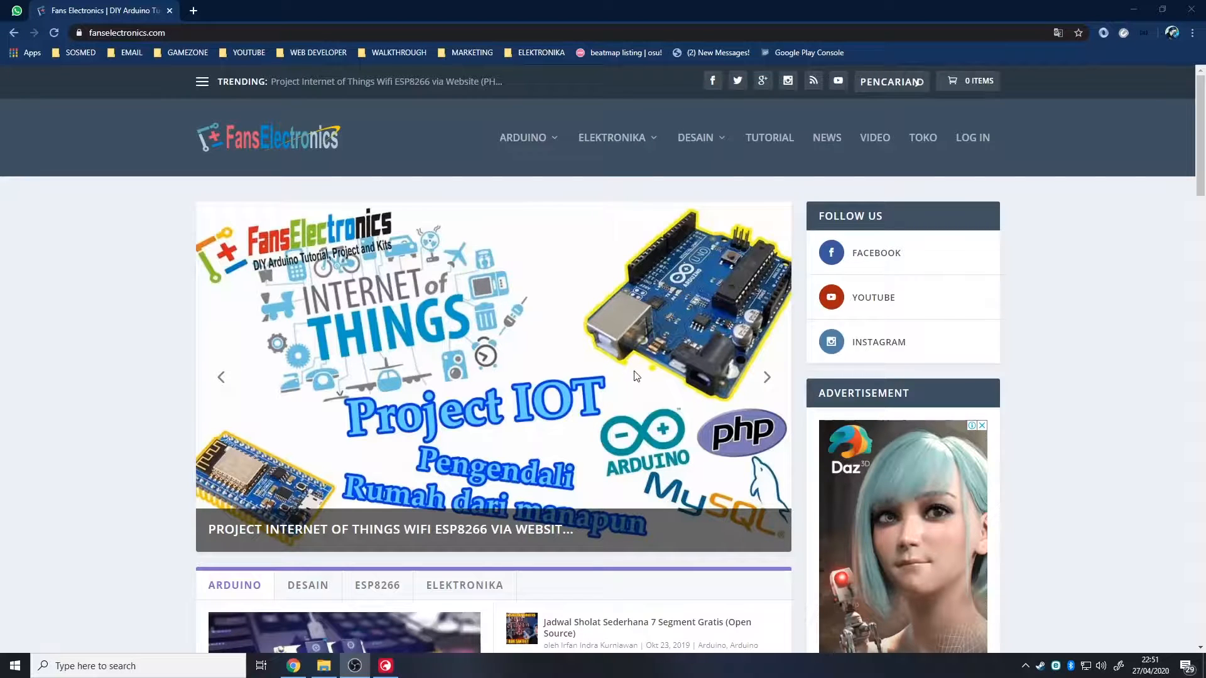
# Step: Switch to EAGLE and open the board file OSU Nono Keyboard.brd from the OSU Nono Keyboard SMD RGB project
pyautogui.scroll(-3, 603, 402)
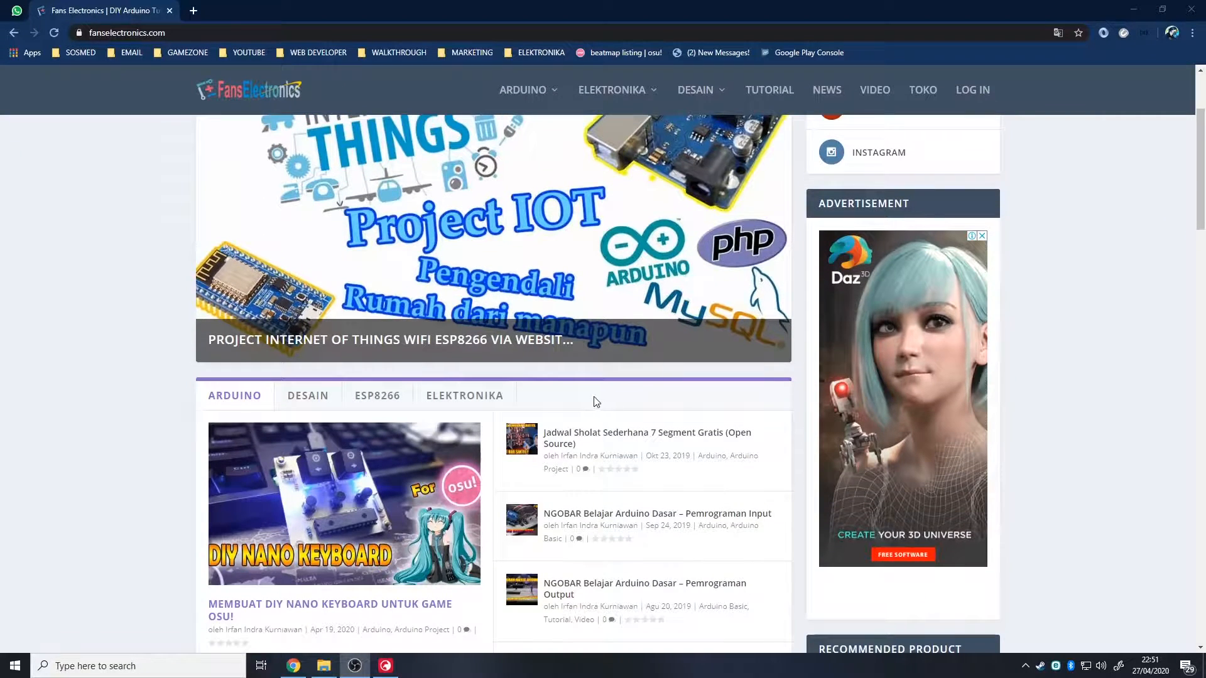
pyautogui.click(385, 665)
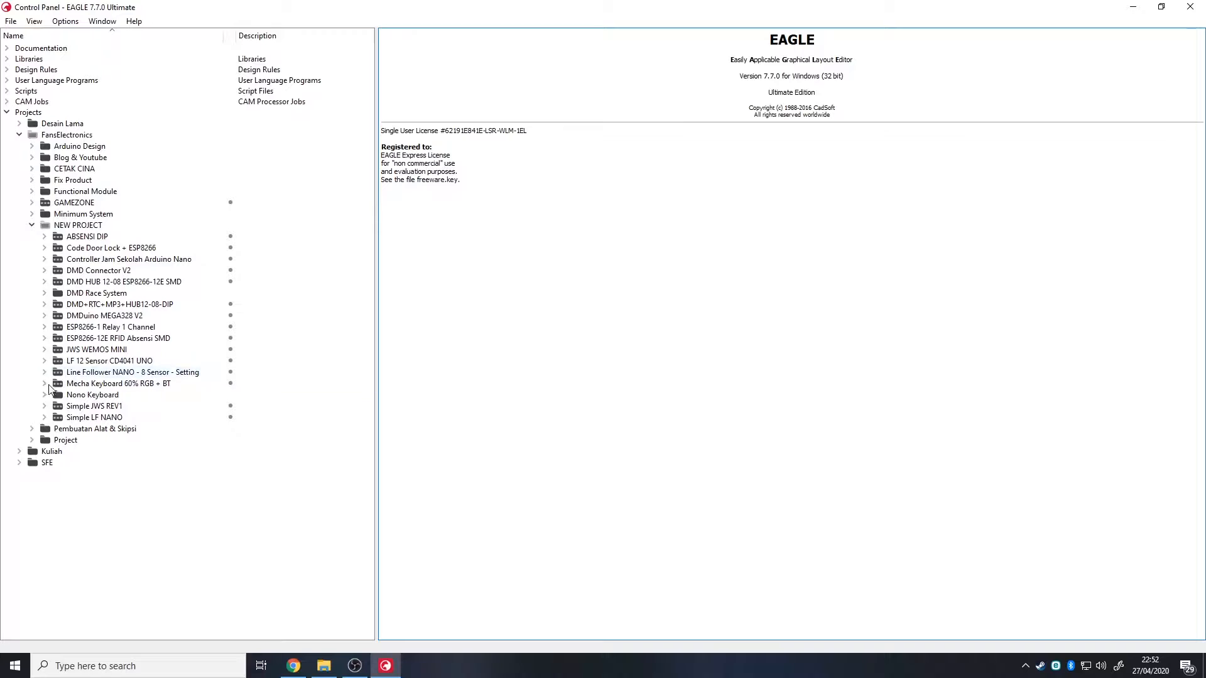
pyautogui.click(82, 394)
pyautogui.click(44, 394)
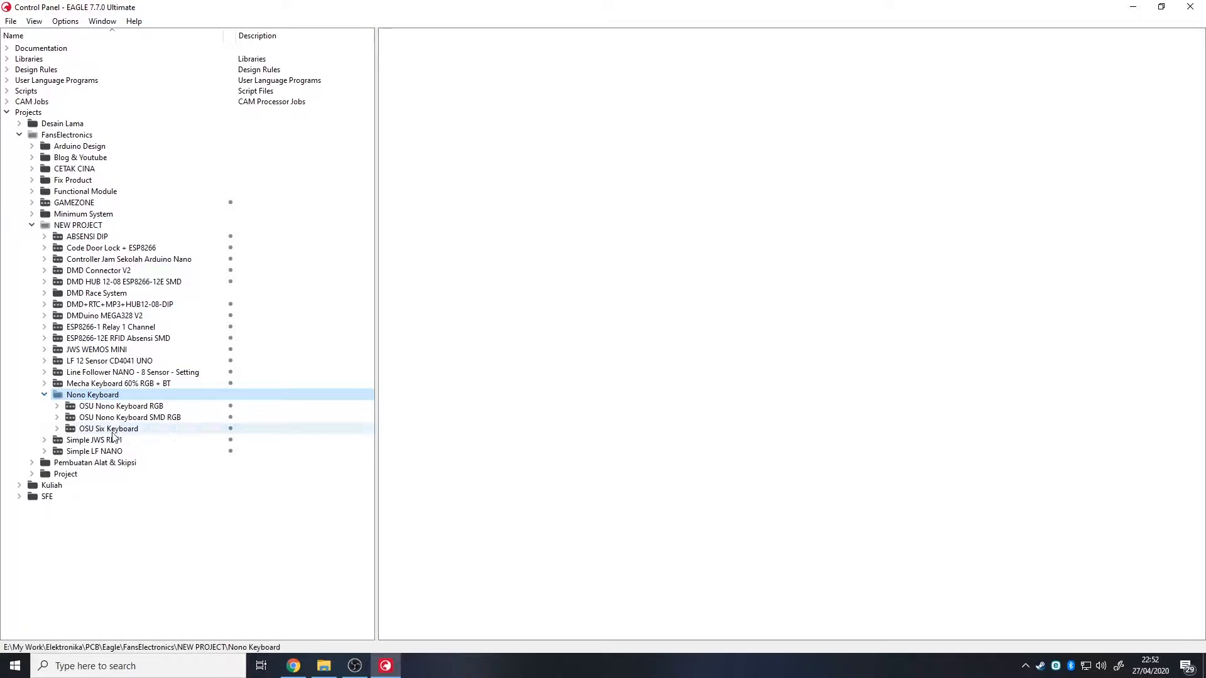
pyautogui.click(56, 418)
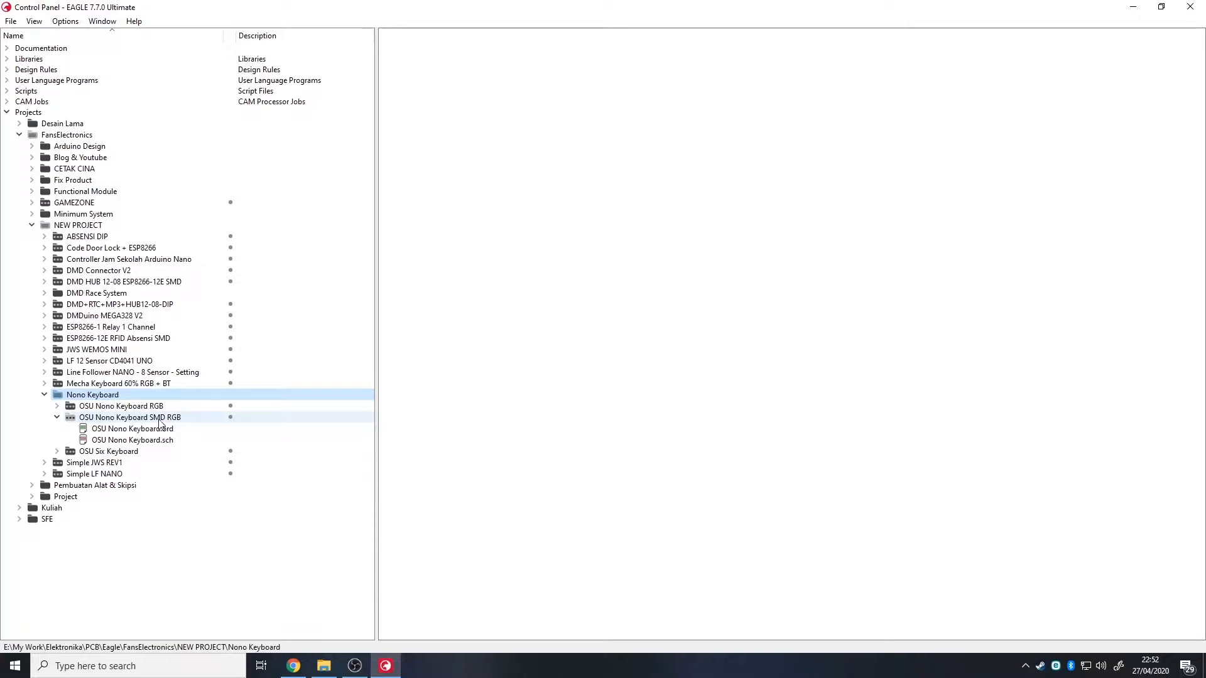
pyautogui.click(130, 430)
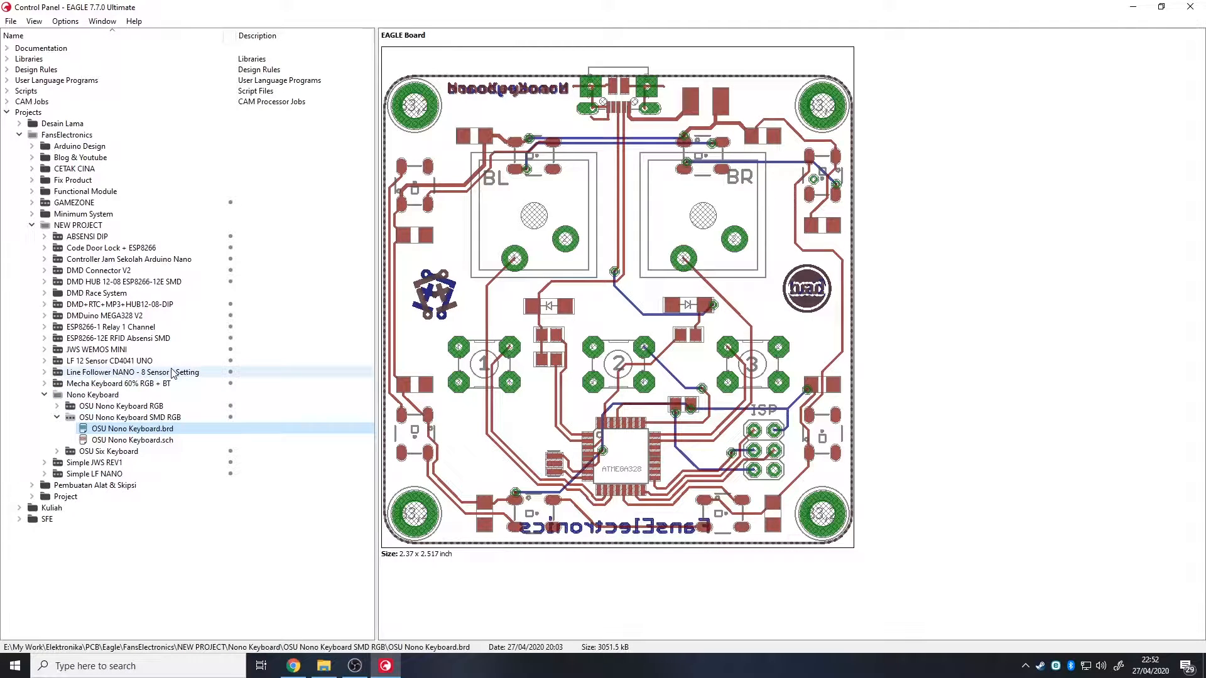
pyautogui.doubleClick(153, 429)
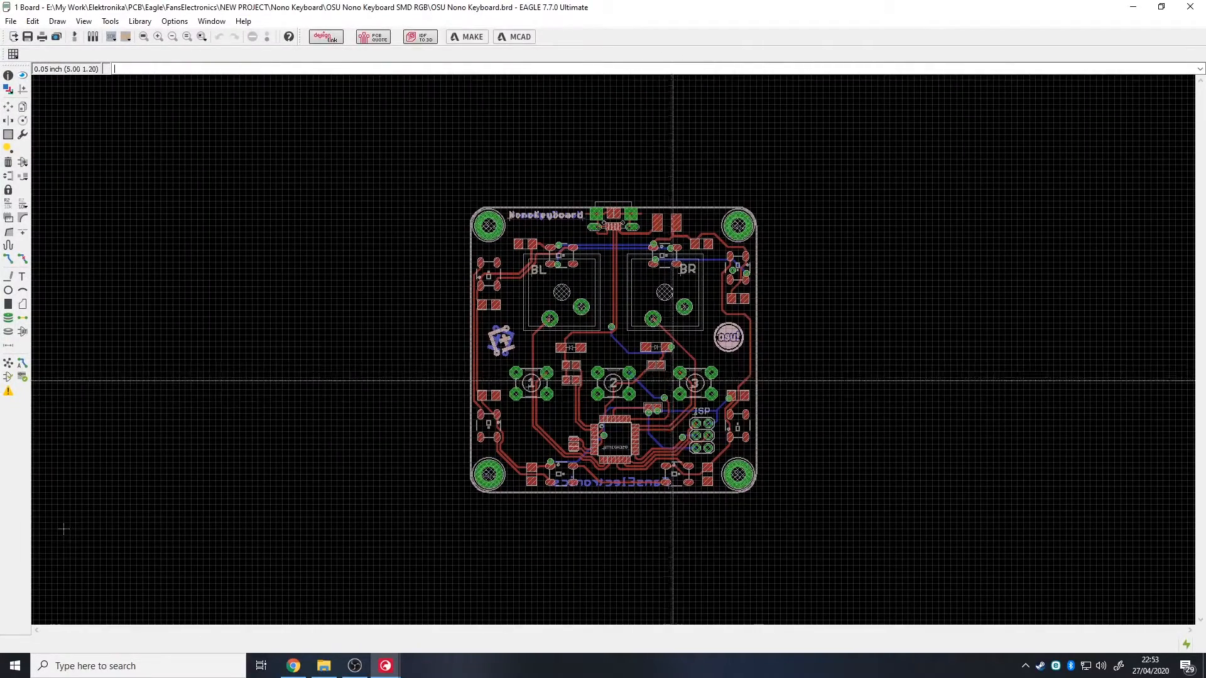
# Step: Run Ratsnest on the keyboard board to fill its copper polygons
pyautogui.scroll(2, 577, 392)
pyautogui.scroll(1, 577, 392)
pyautogui.scroll(-3, 646, 276)
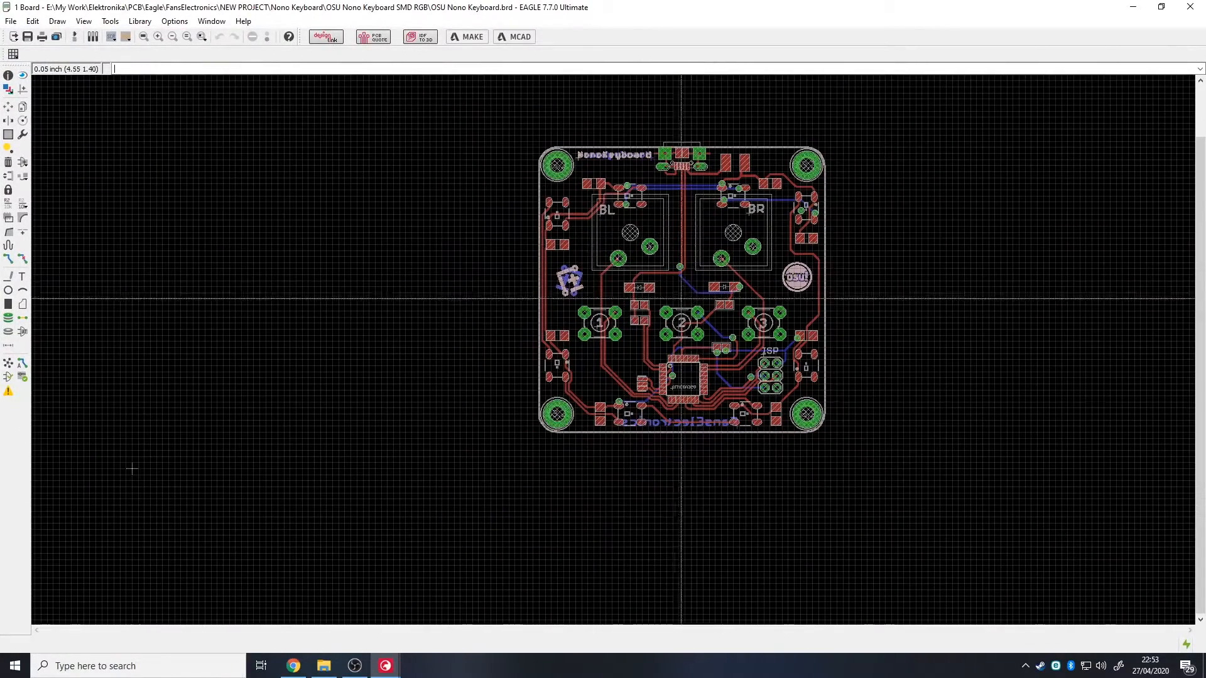
pyautogui.scroll(2, 525, 301)
pyautogui.scroll(-2, 525, 300)
pyautogui.scroll(2, 419, 261)
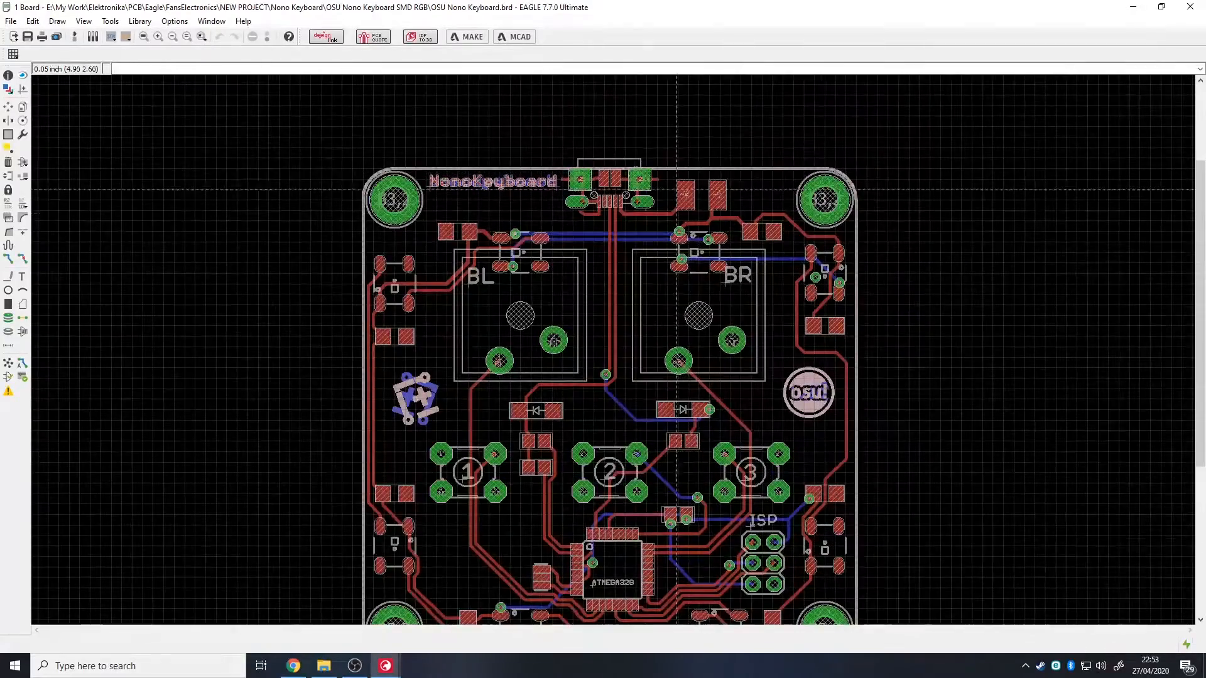
pyautogui.scroll(-2, 420, 262)
pyautogui.moveTo(416, 315); pyautogui.dragTo(361, 309, button='middle')
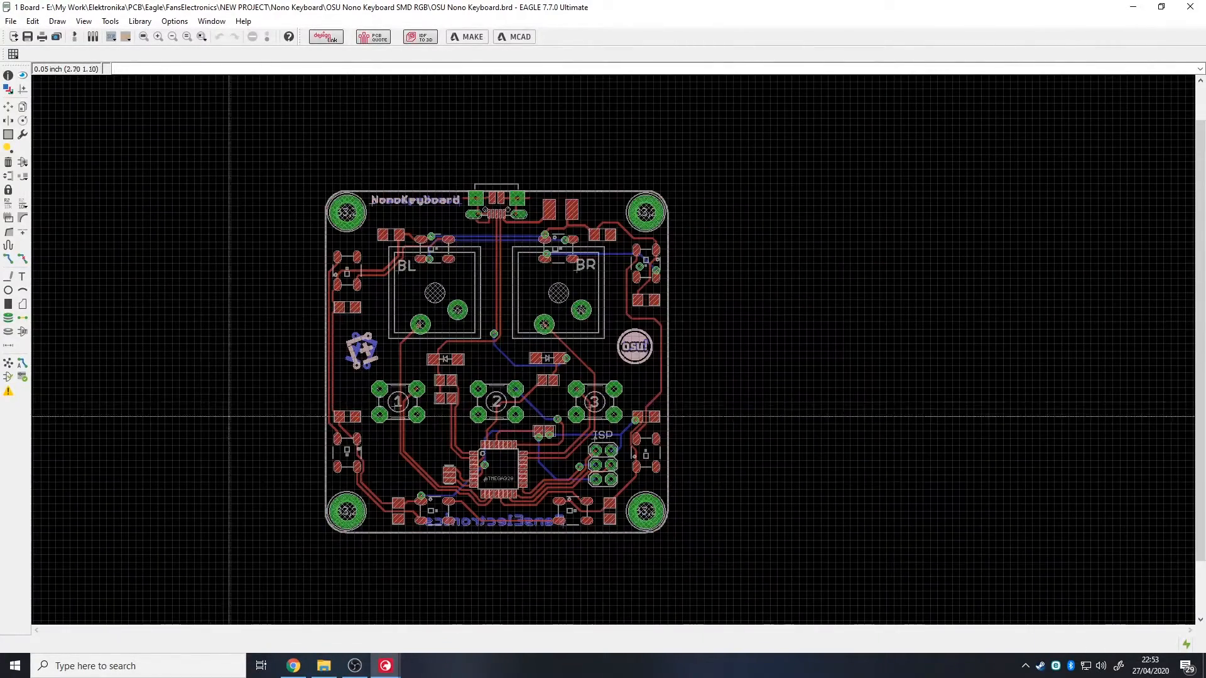
pyautogui.click(7, 363)
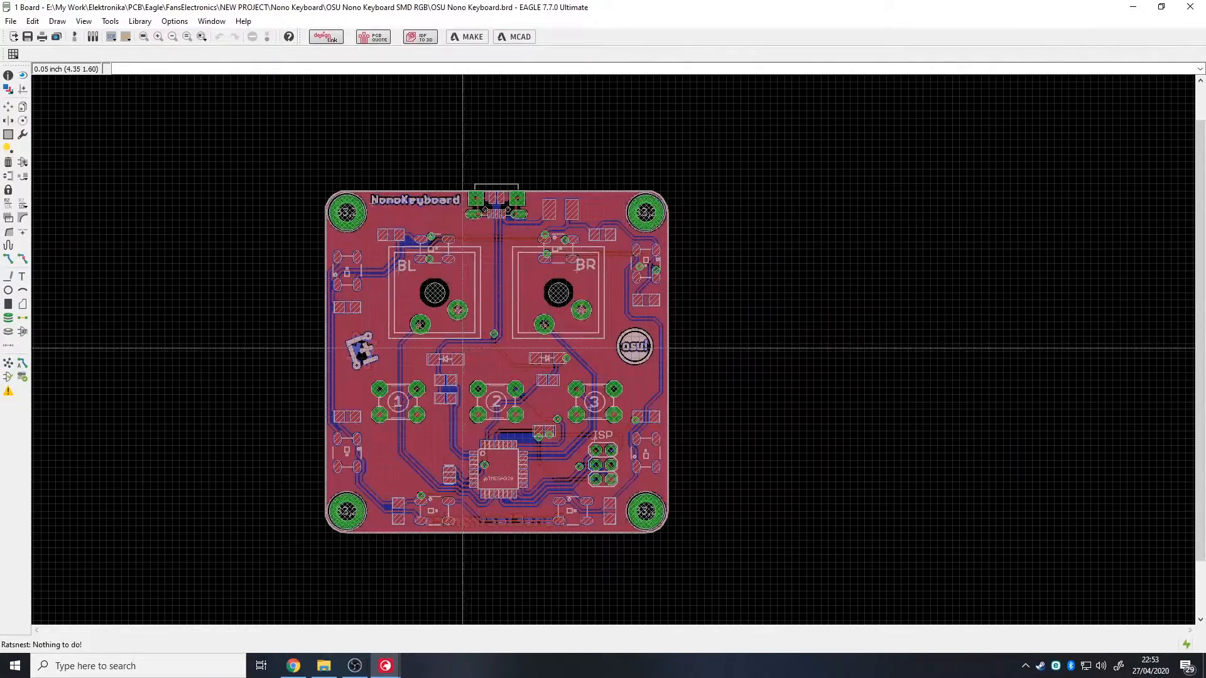
# Step: Review the board's layer list in the display settings, leaving the layers as they are
pyautogui.scroll(2, 439, 352)
pyautogui.scroll(-1, 437, 362)
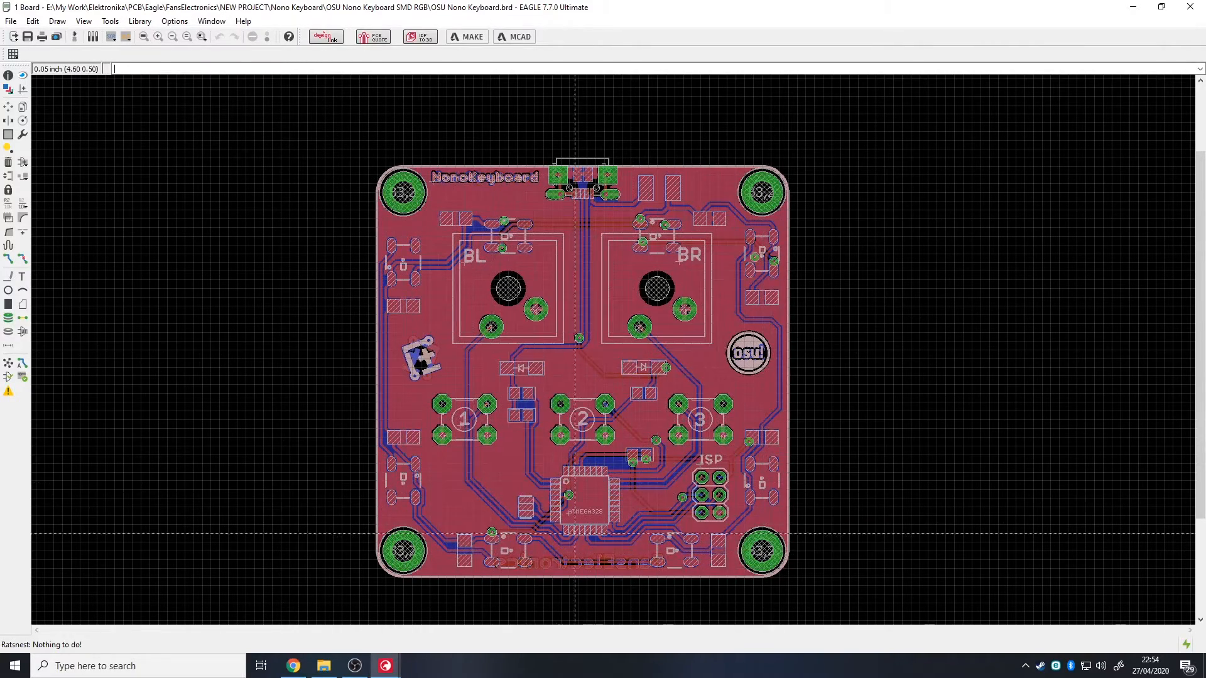
pyautogui.click(8, 91)
pyautogui.scroll(-15, 68, 111)
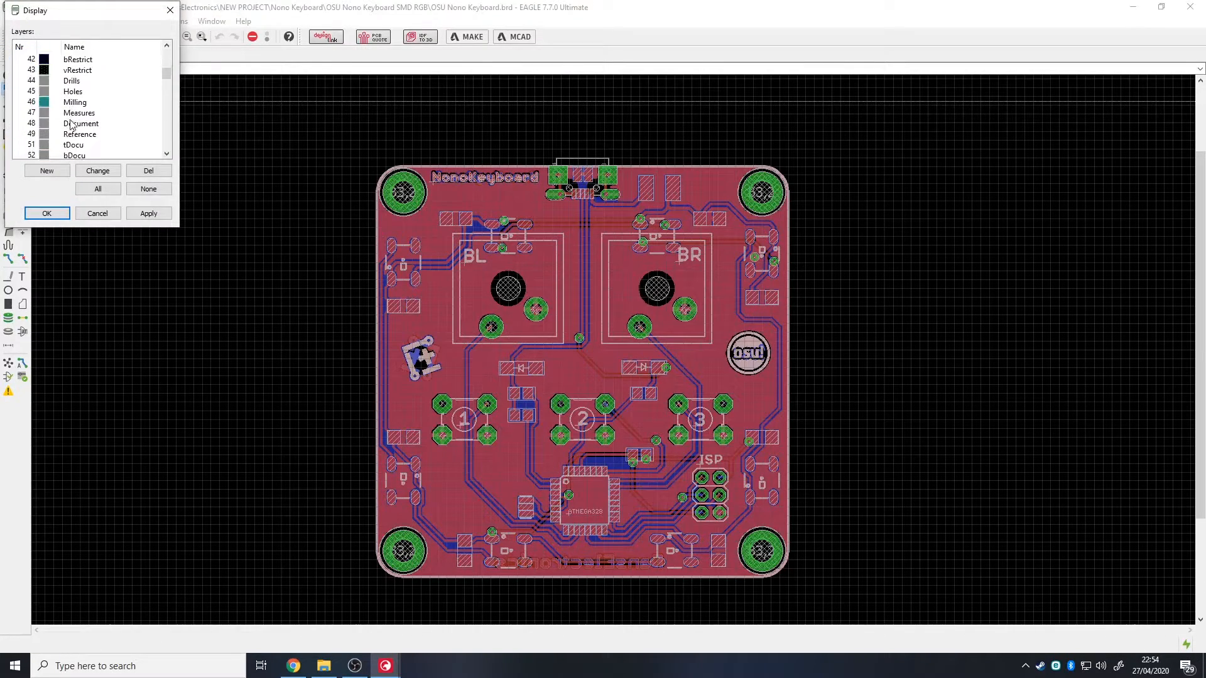
pyautogui.scroll(15, 68, 112)
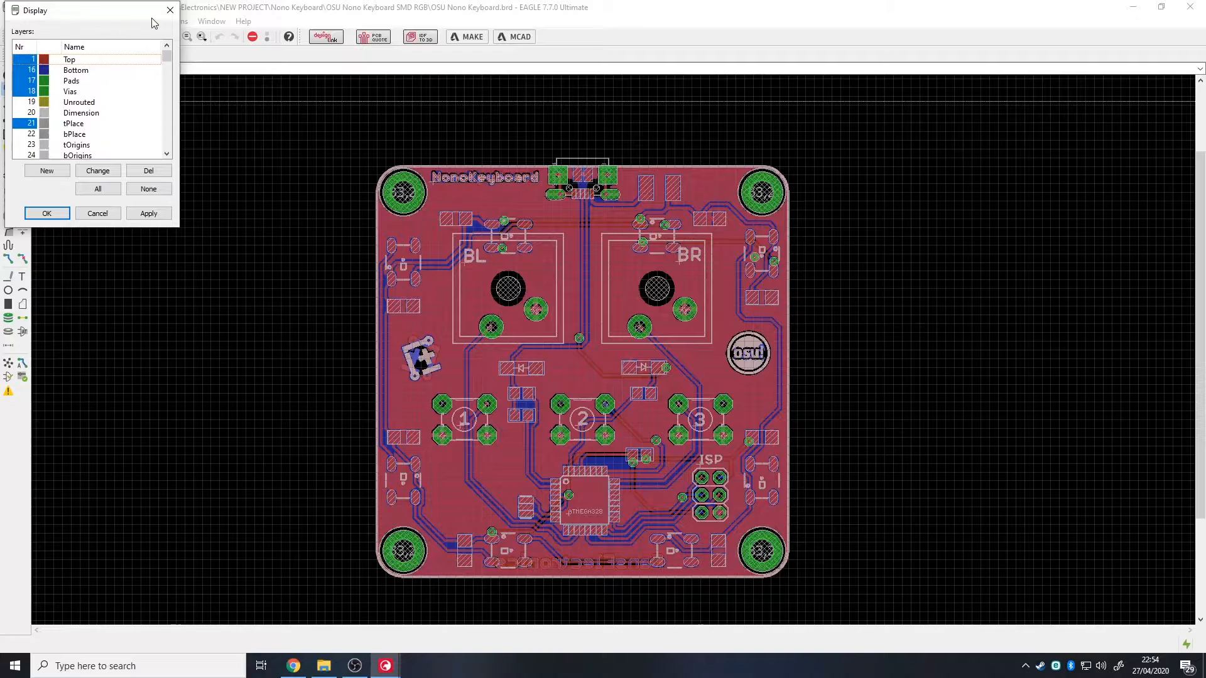
pyautogui.click(169, 10)
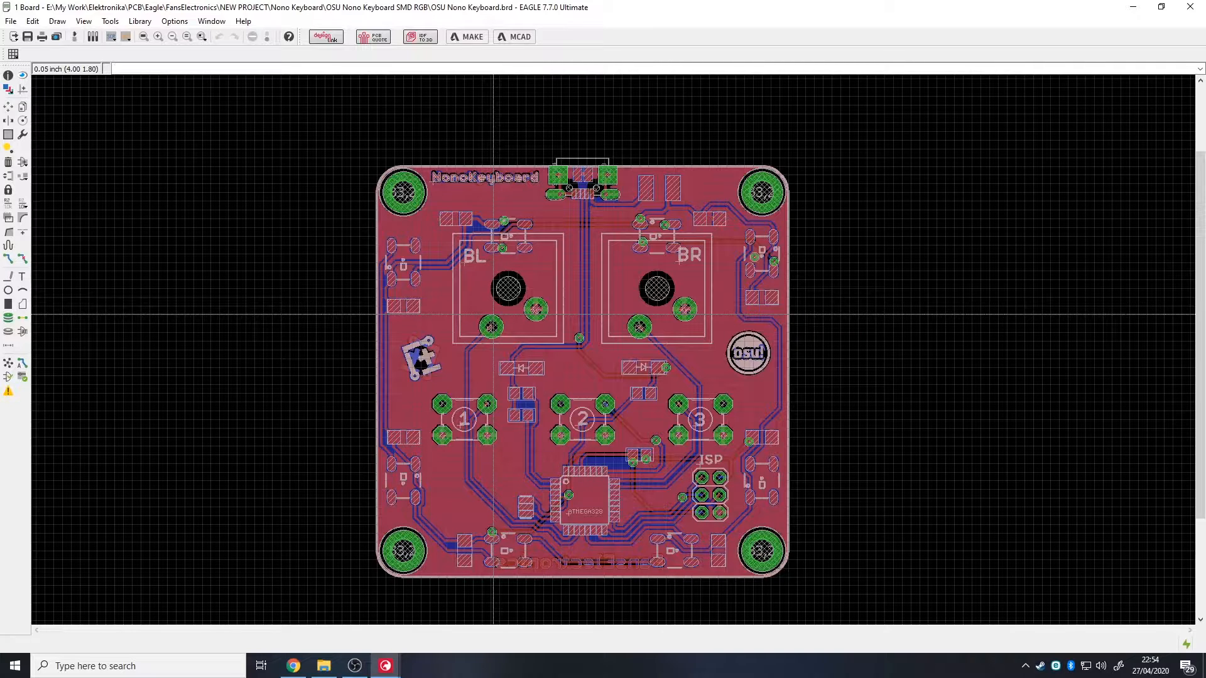
# Step: Examine the board's component placement, routed traces and silkscreen markings at different magnifications
pyautogui.scroll(-2, 493, 314)
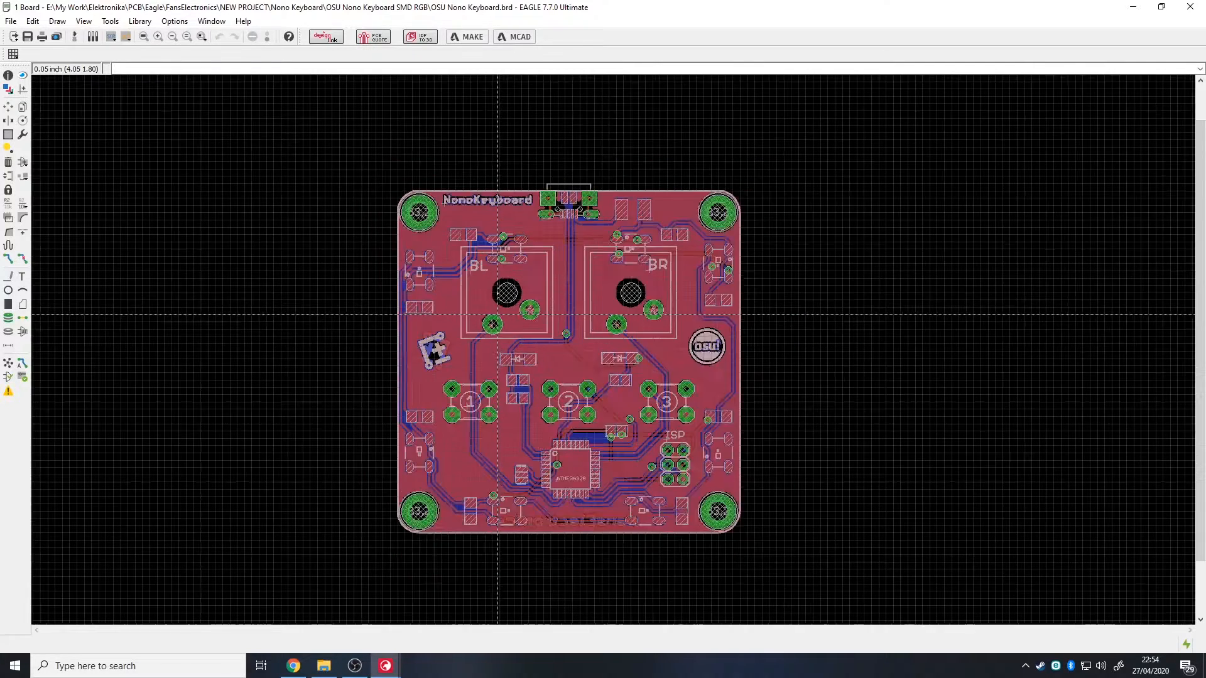
pyautogui.scroll(4, 498, 314)
pyautogui.scroll(-1, 501, 314)
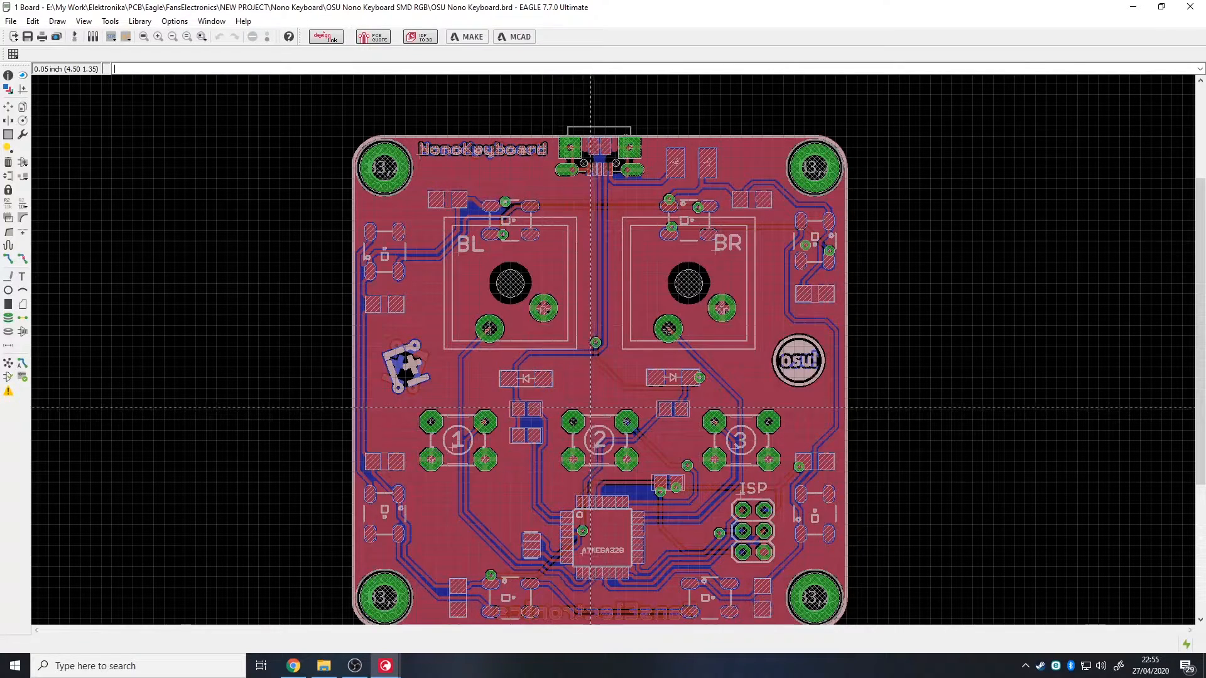
pyautogui.scroll(-2, 595, 220)
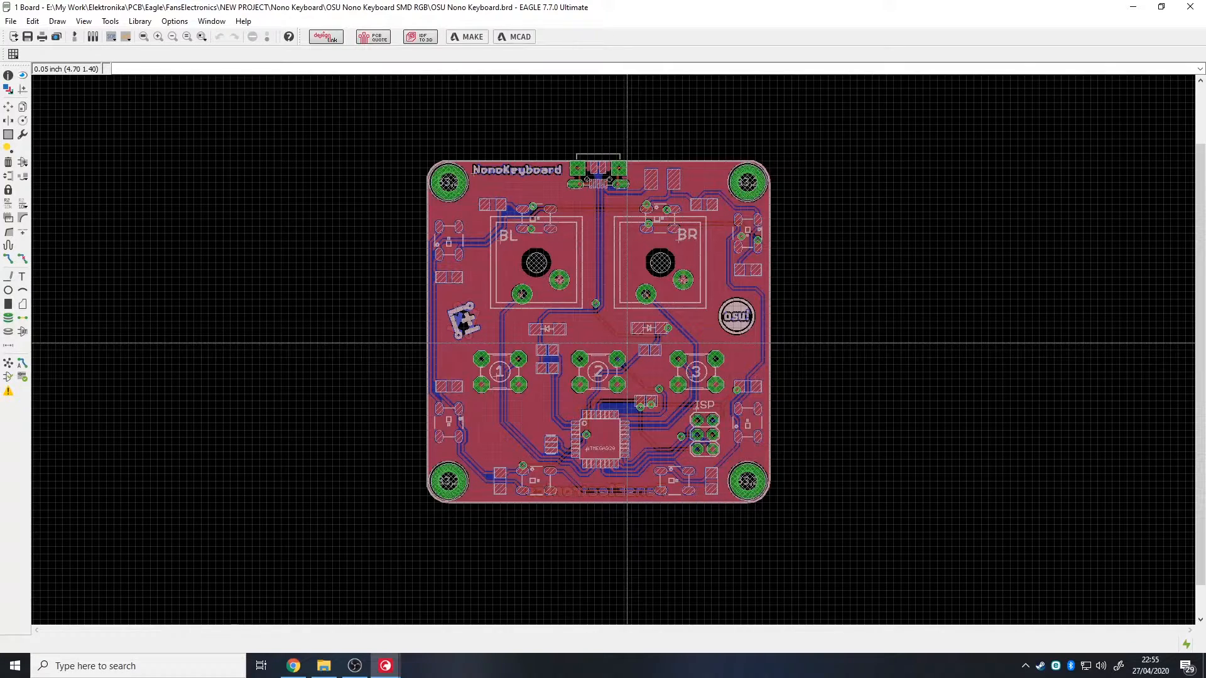
pyautogui.scroll(3, 582, 348)
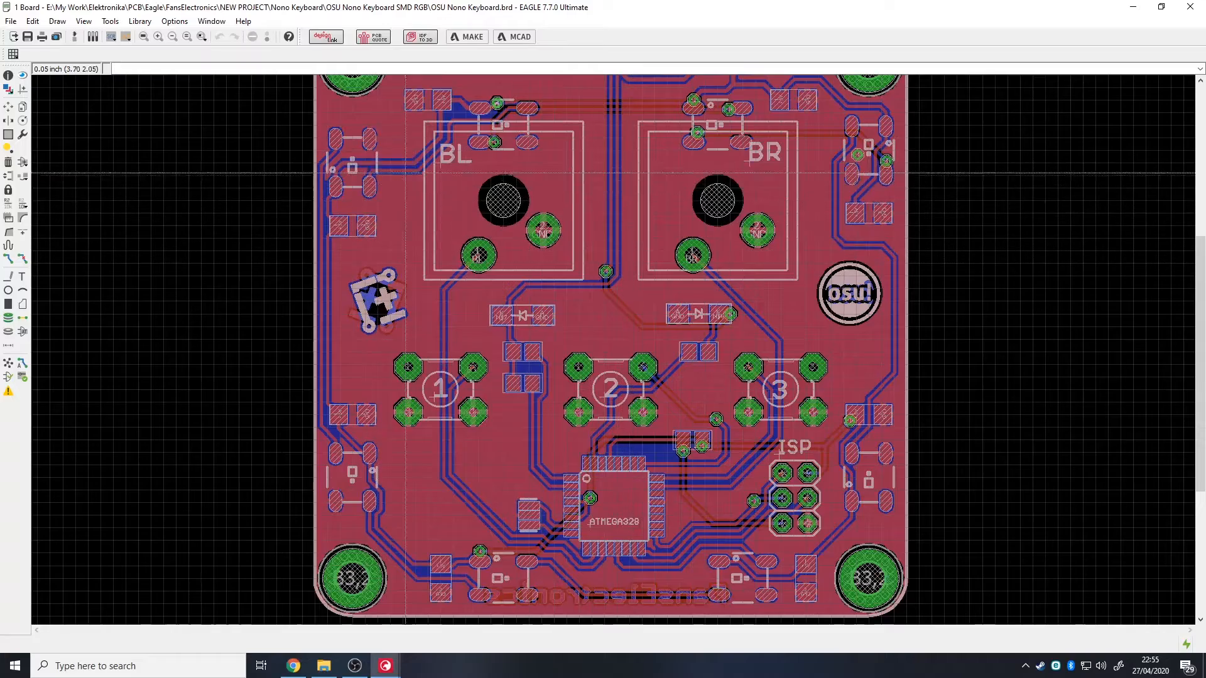
pyautogui.scroll(-2, 649, 301)
pyautogui.scroll(3, 649, 301)
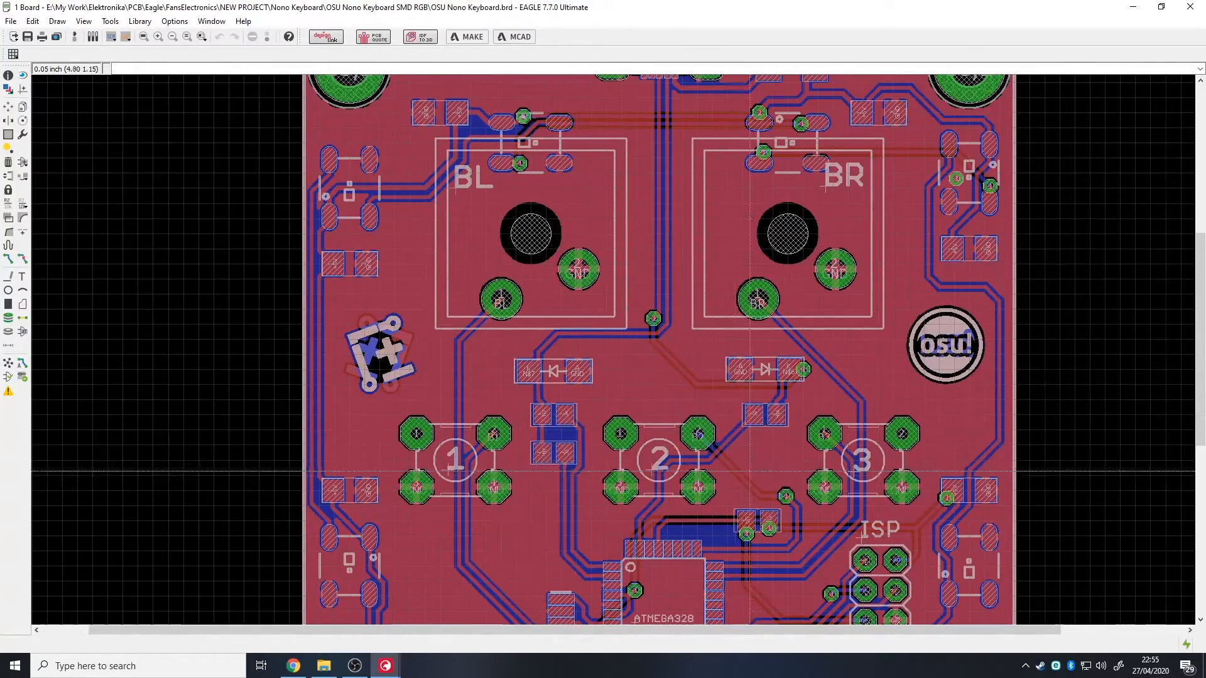
pyautogui.scroll(-2, 834, 339)
pyautogui.scroll(-1, 835, 339)
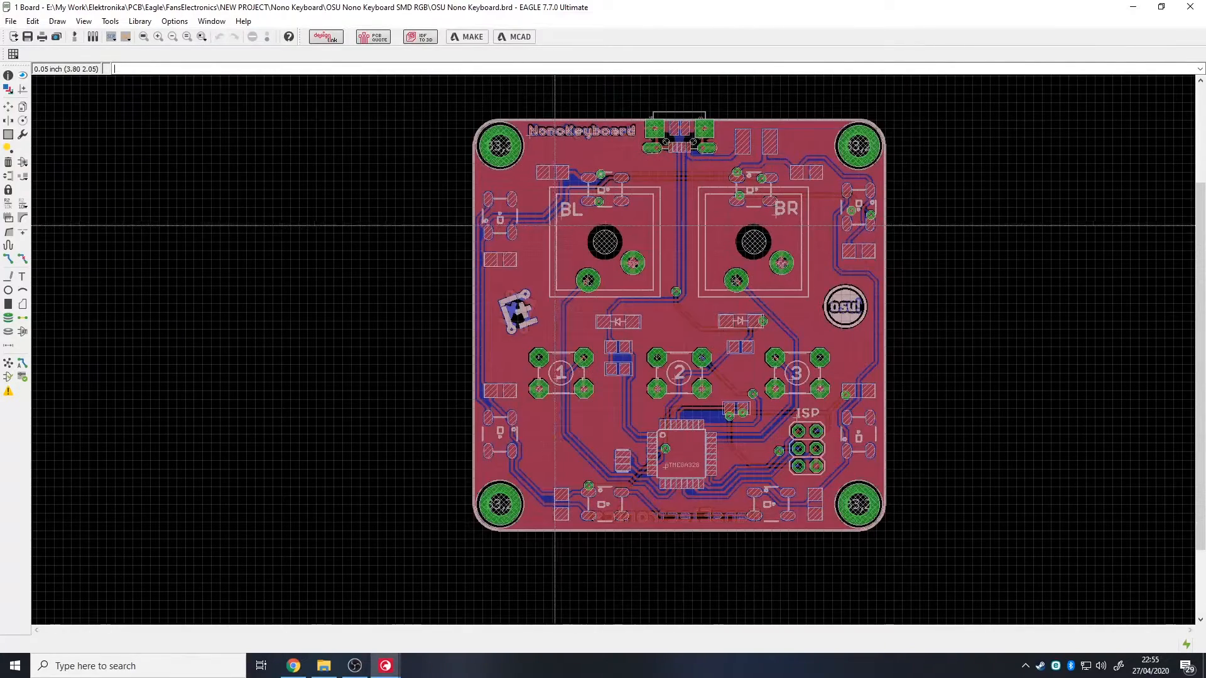
# Step: Turn on display of the tNames and tValues layers in addition to the layers already shown
pyautogui.click(8, 89)
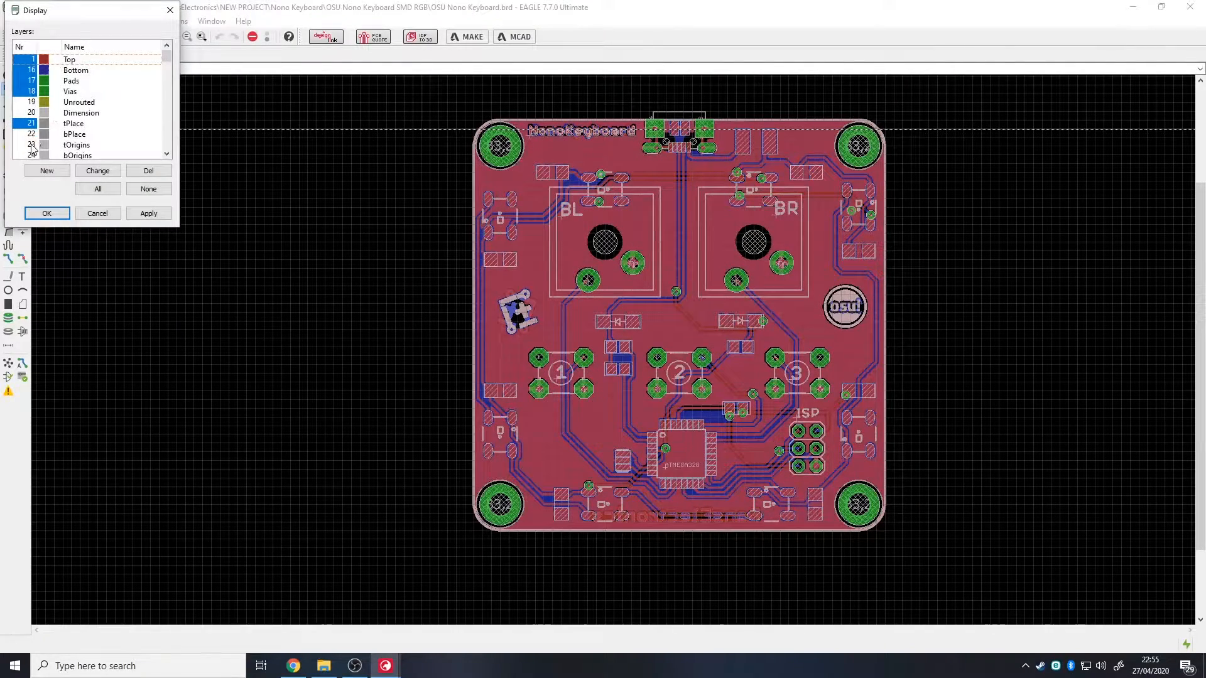
pyautogui.scroll(-1, 31, 144)
pyautogui.click(30, 135)
pyautogui.click(30, 145)
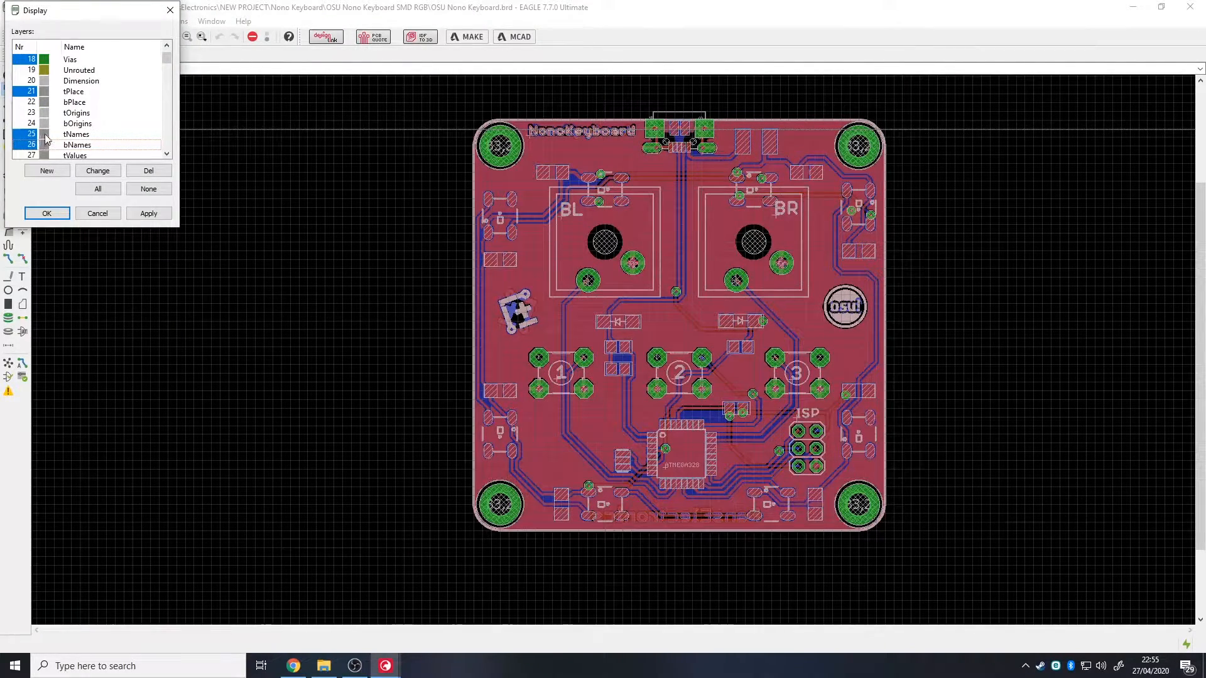
pyautogui.click(30, 124)
pyautogui.click(30, 123)
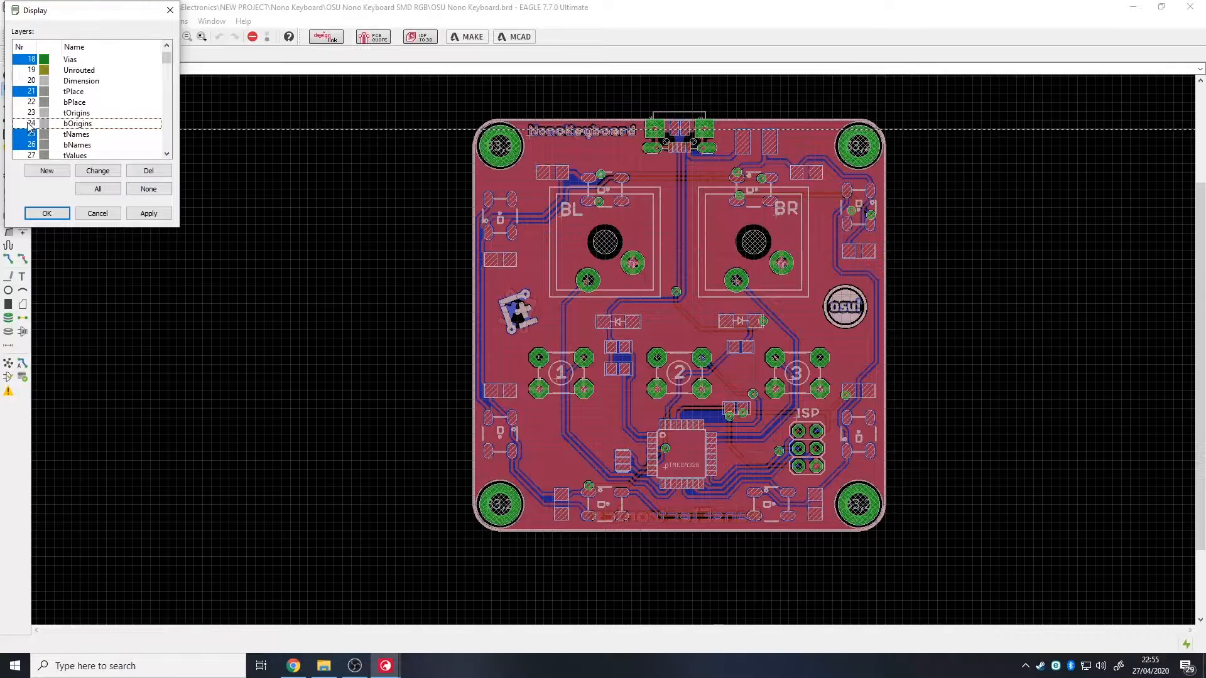
pyautogui.click(30, 145)
pyautogui.click(31, 154)
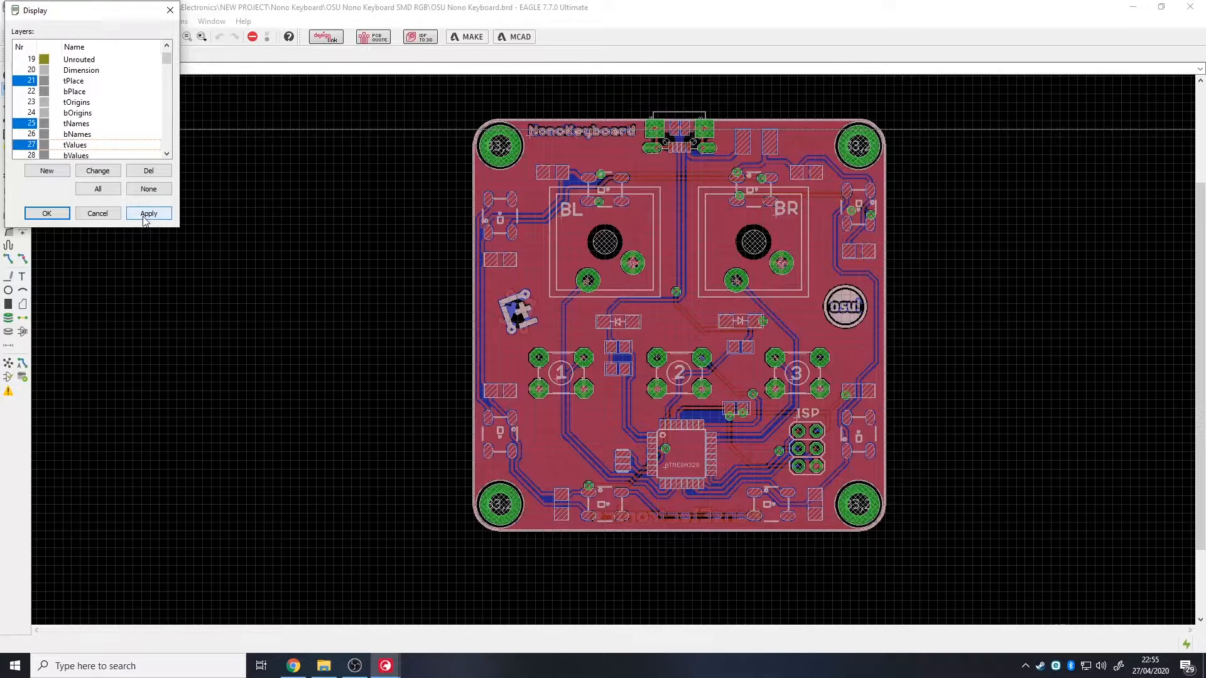
pyautogui.click(137, 216)
pyautogui.click(69, 215)
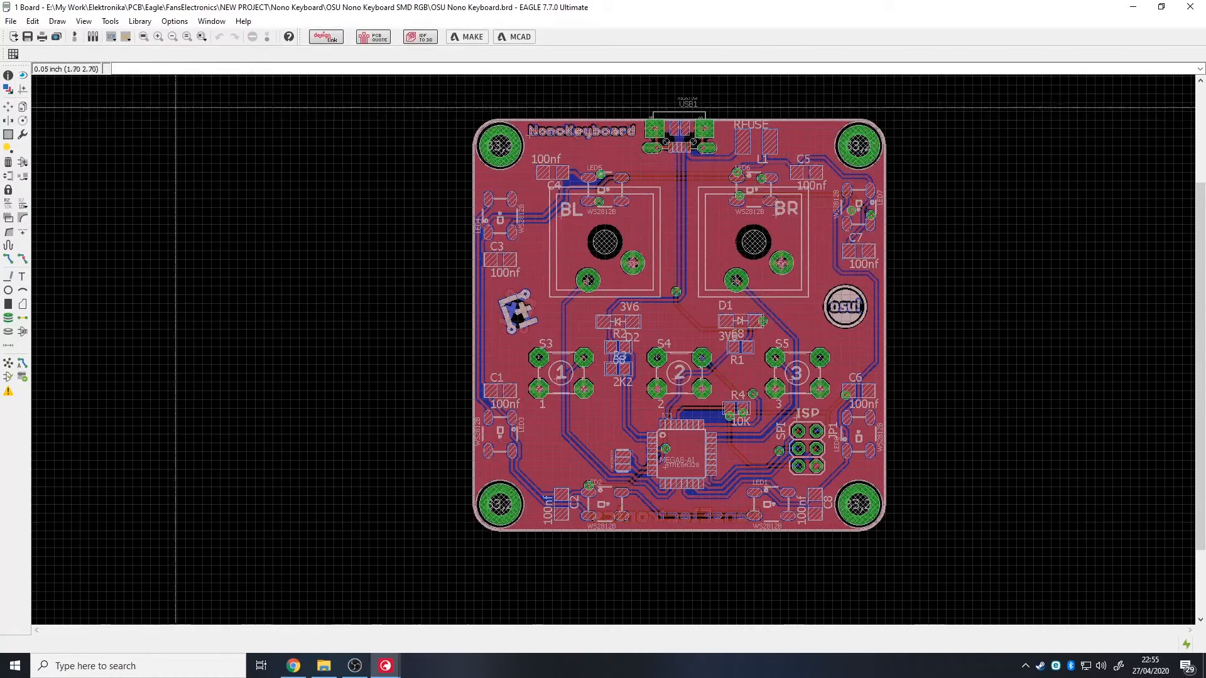
# Step: Change the colour of the tPlace layer to cyan and apply it to the board display
pyautogui.click(92, 37)
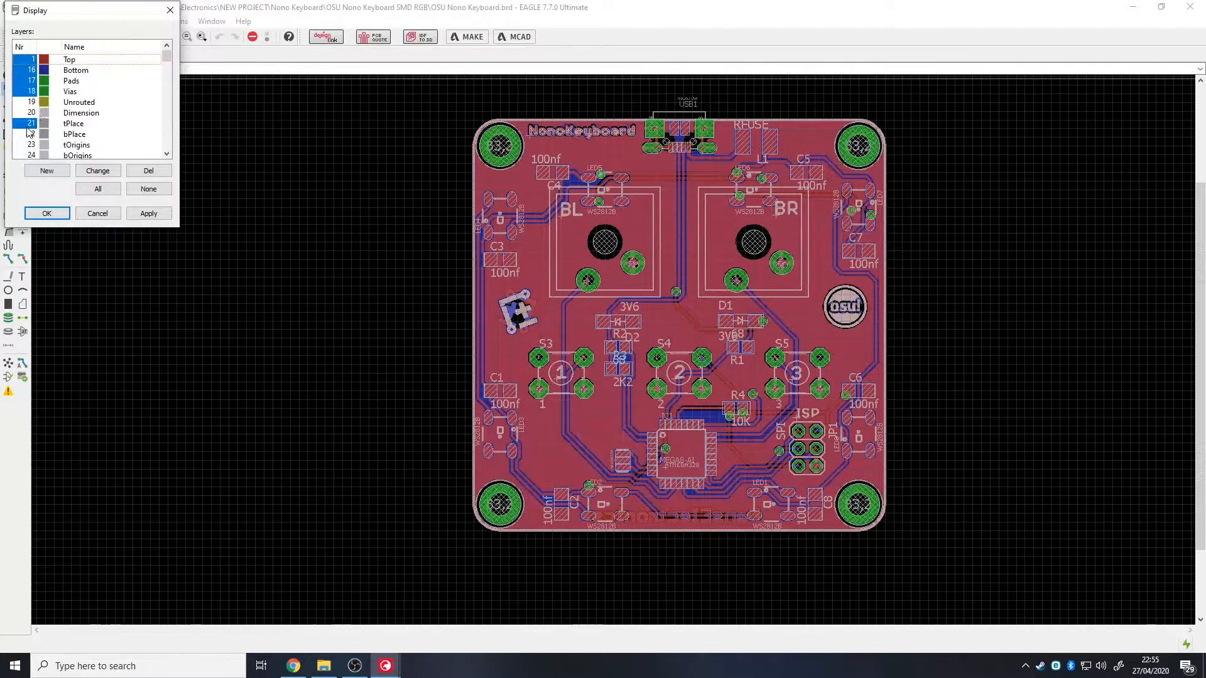
pyautogui.click(31, 125)
pyautogui.doubleClick(39, 127)
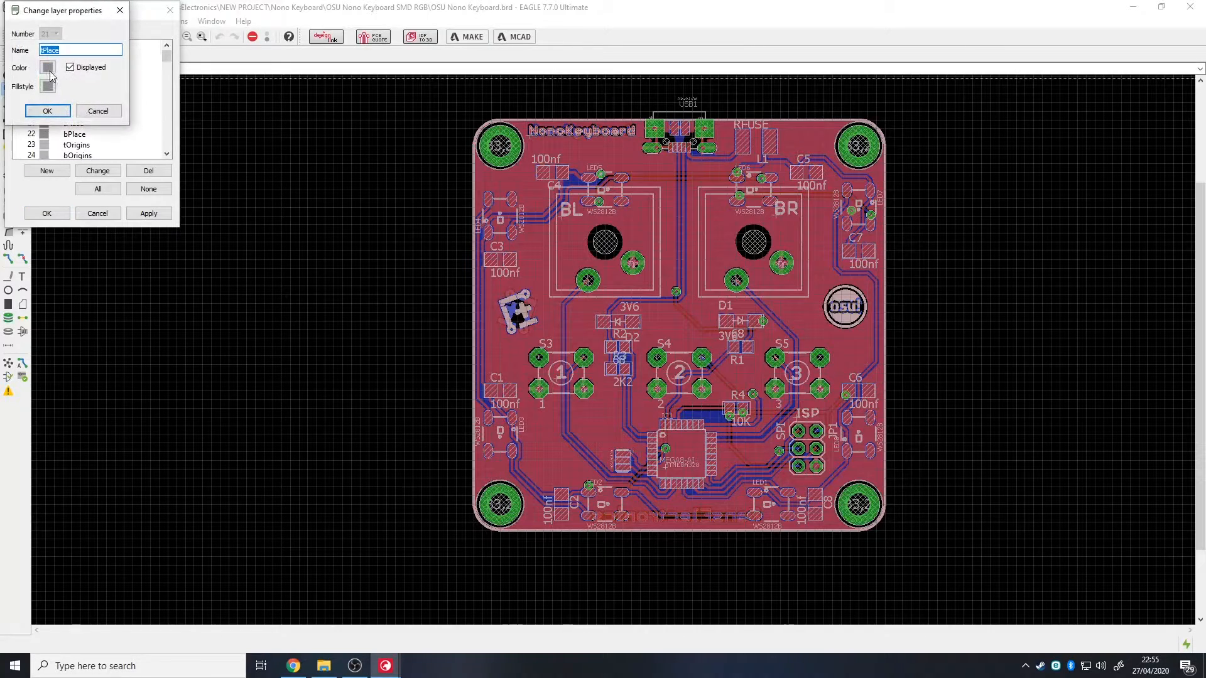
pyautogui.click(63, 79)
pyautogui.click(74, 50)
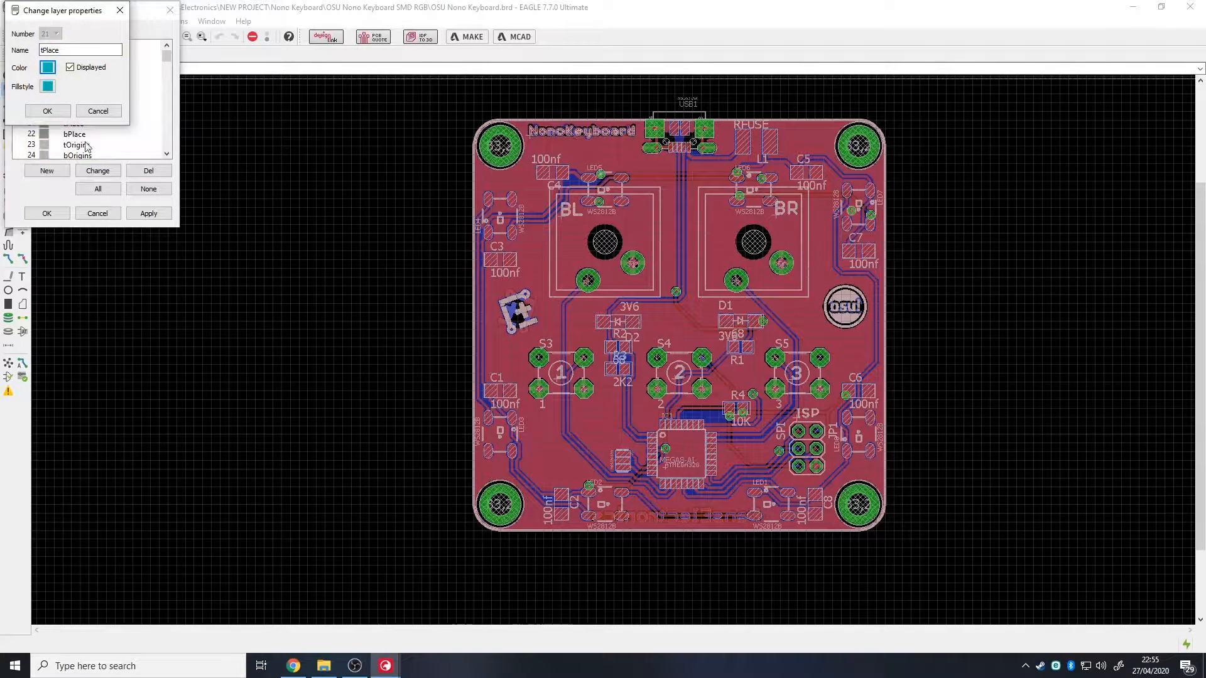
pyautogui.click(47, 111)
pyautogui.click(148, 213)
pyautogui.click(47, 212)
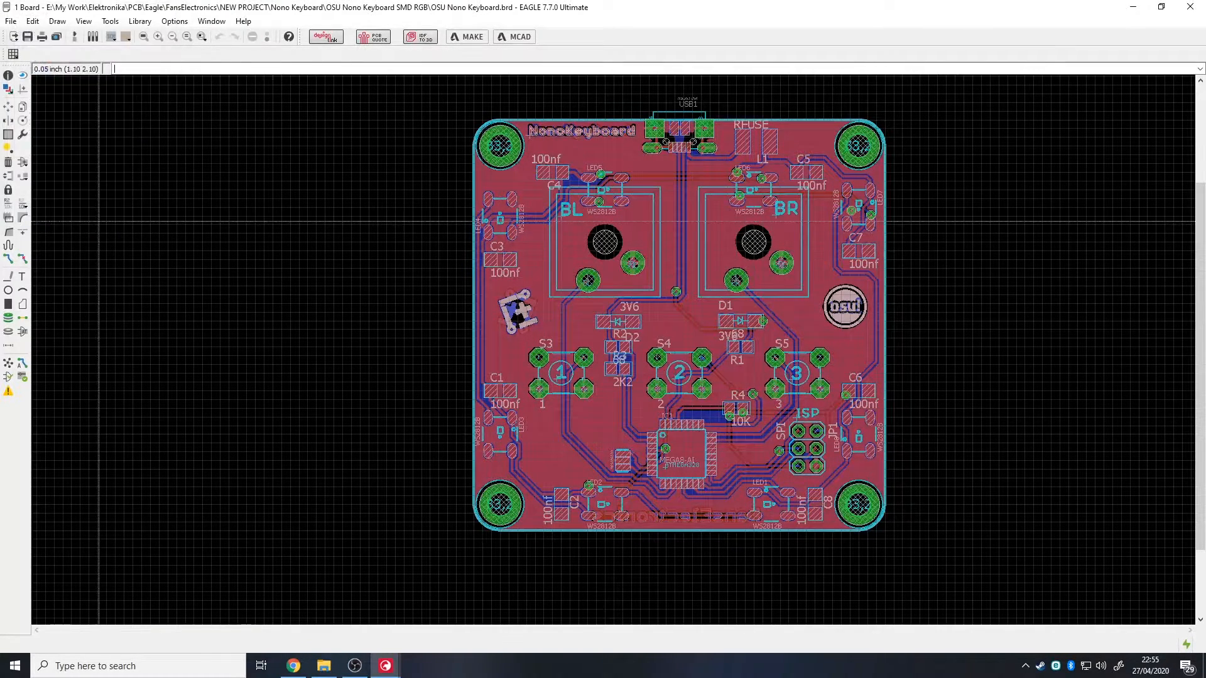
# Step: Turn off display of the tNames and tValues layers and apply the change
pyautogui.scroll(3, 525, 226)
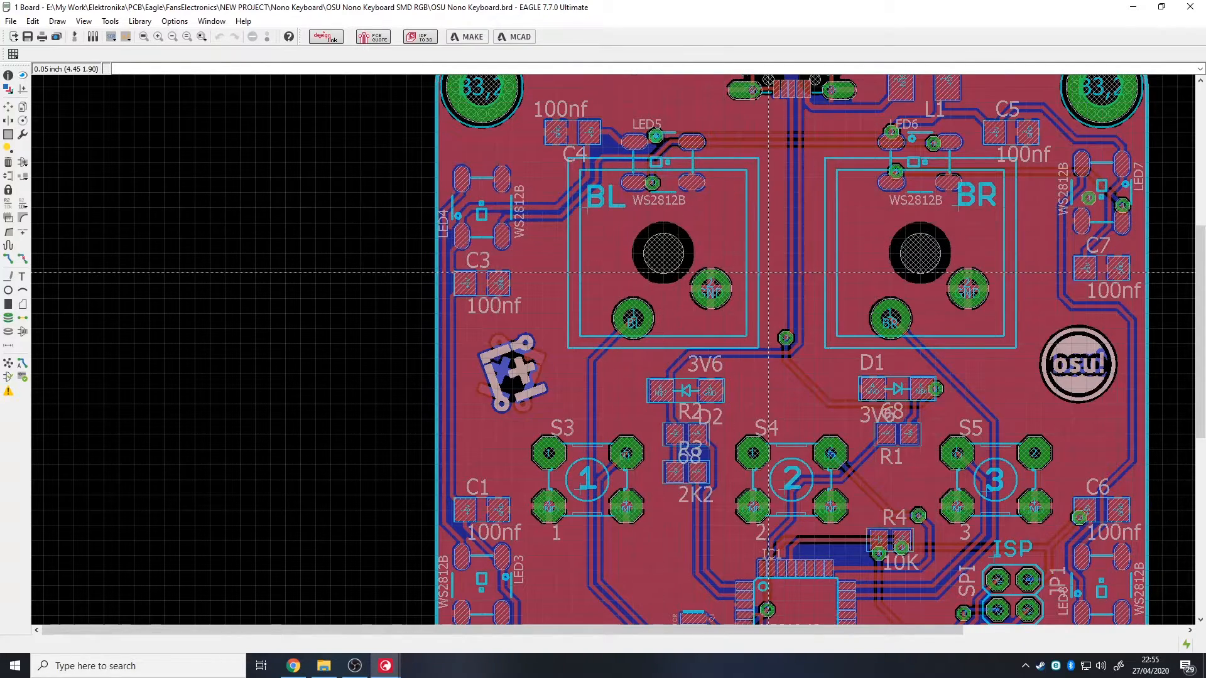
pyautogui.click(12, 90)
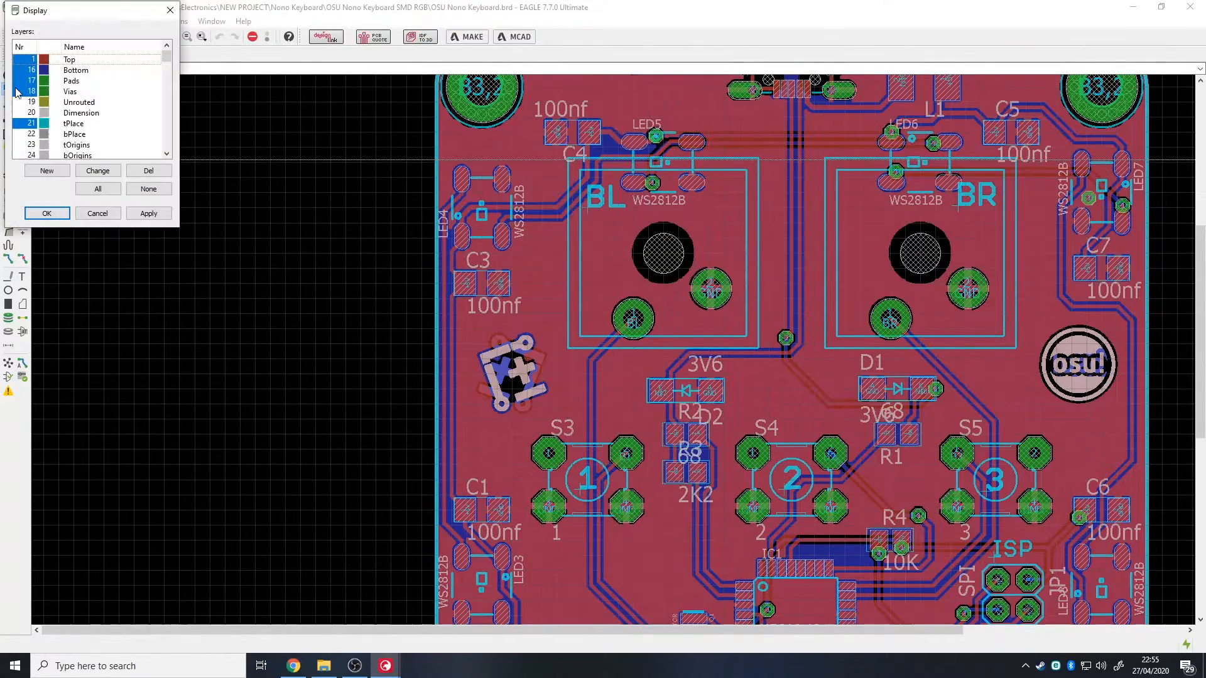
pyautogui.scroll(-1, 34, 145)
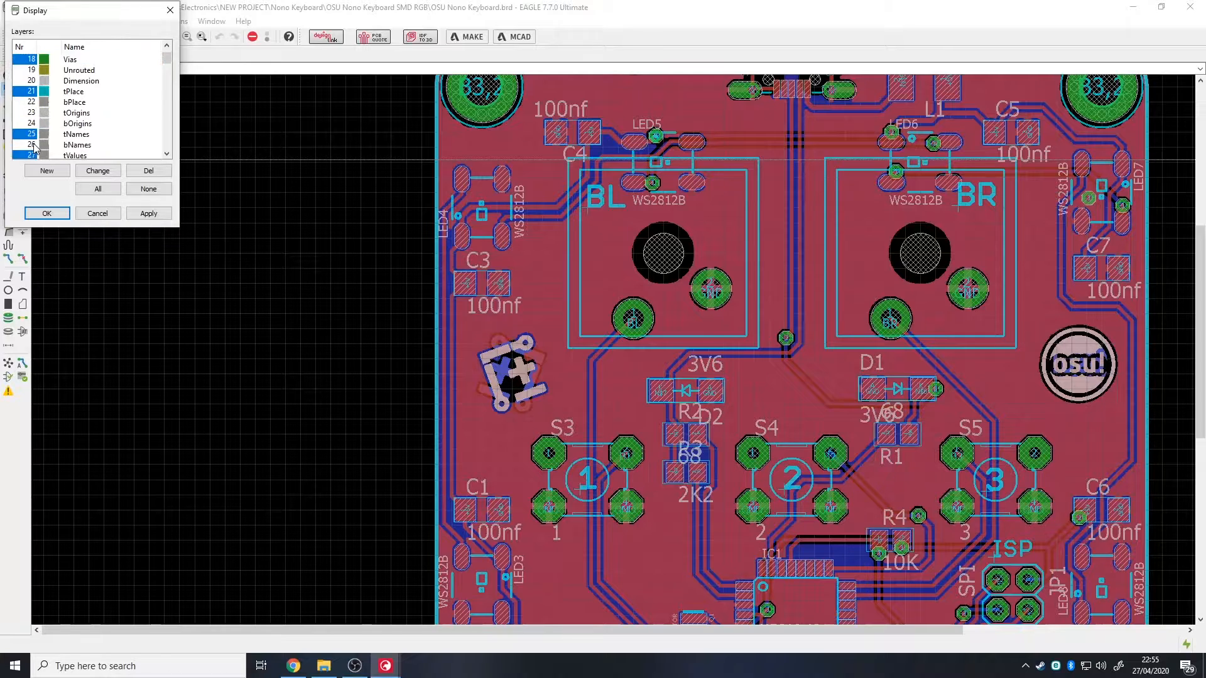
pyautogui.click(31, 135)
pyautogui.click(33, 152)
pyautogui.click(134, 211)
pyautogui.click(48, 213)
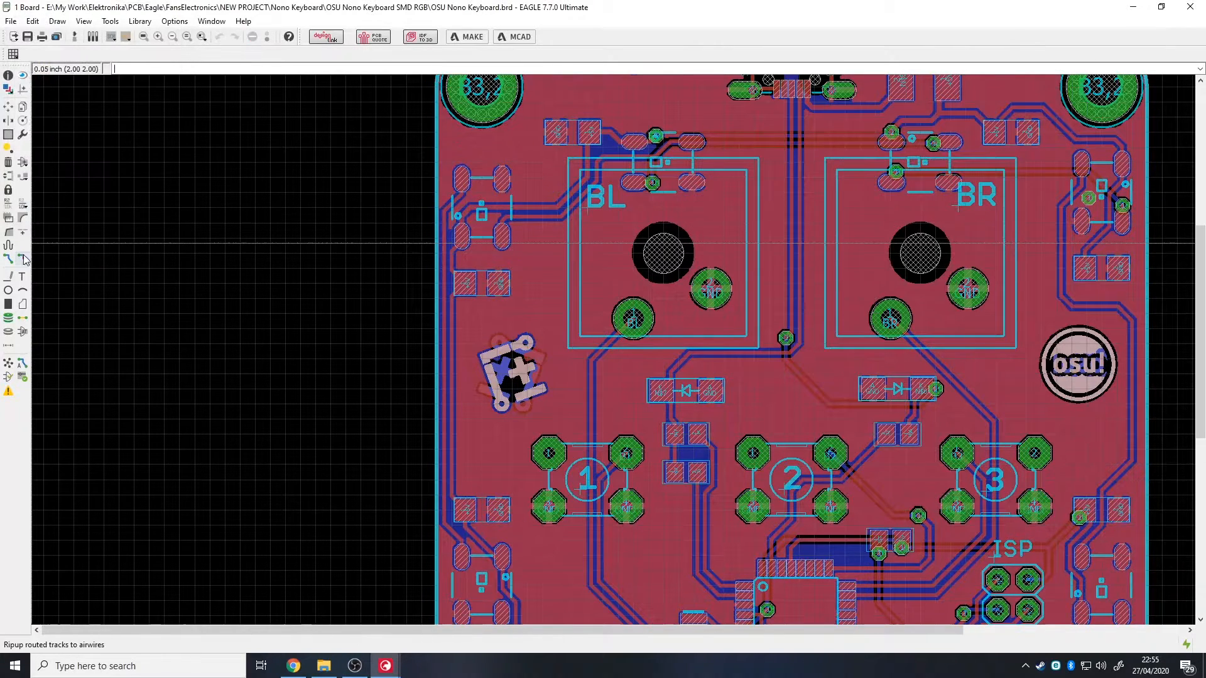
# Step: Start a text label reading WSXXXX and assign it to the tPlace layer
pyautogui.click(22, 277)
pyautogui.write('ws')
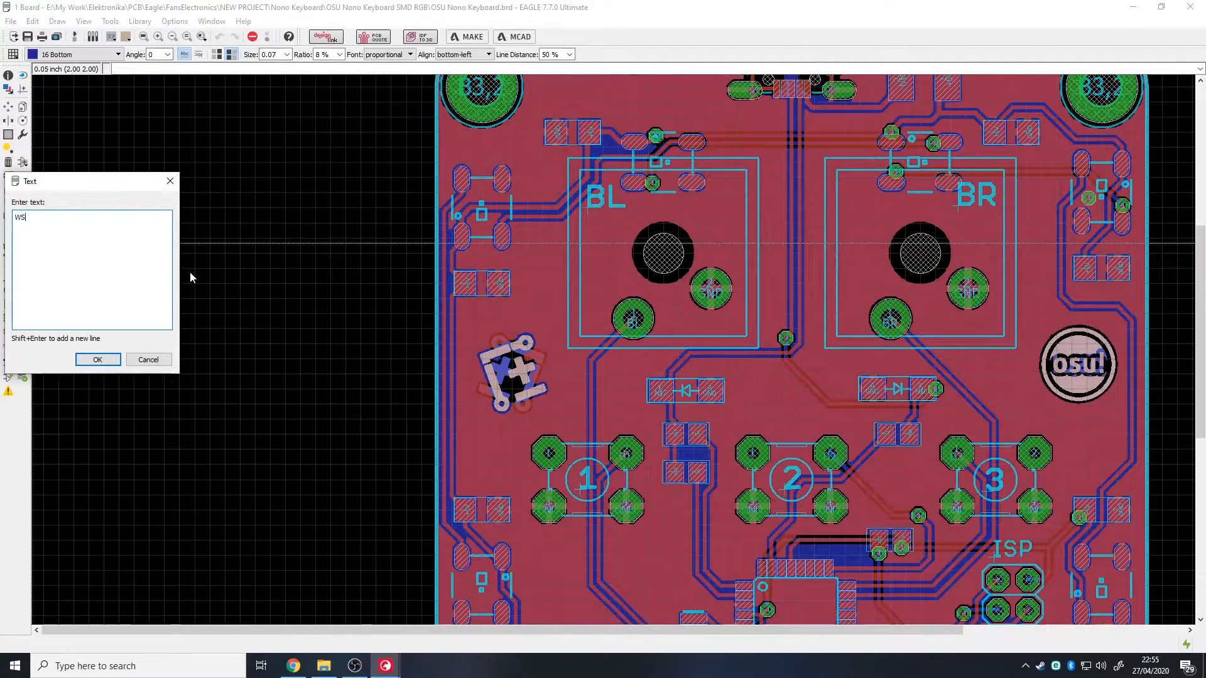
pyautogui.write('xxxx')
pyautogui.press('Return')
pyautogui.click(75, 55)
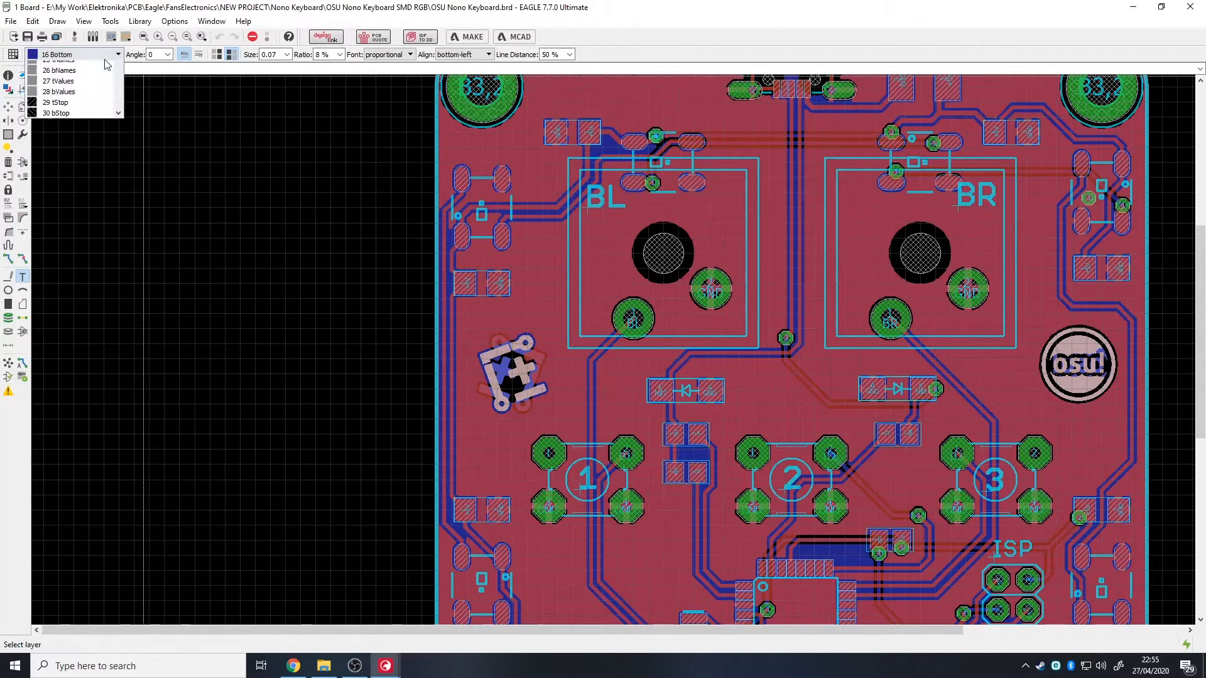
pyautogui.click(65, 134)
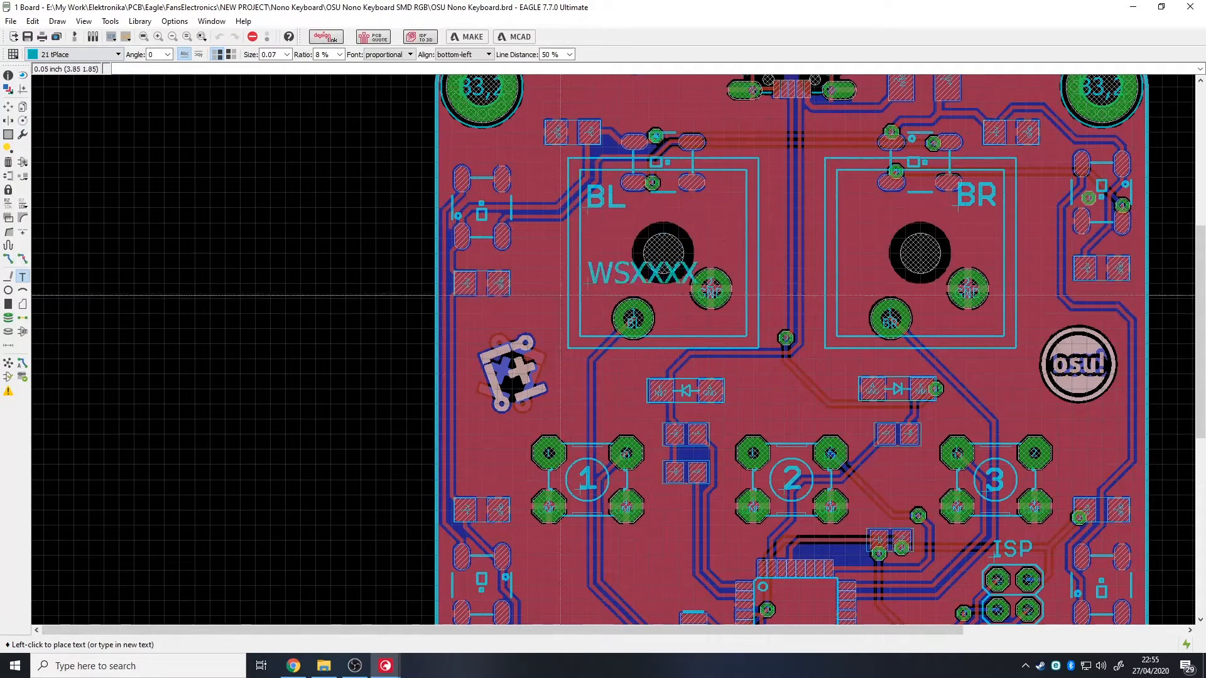
# Step: Set the WSXXXX label's size to 0.04, its font to vector and its ratio to 13%
pyautogui.click(287, 55)
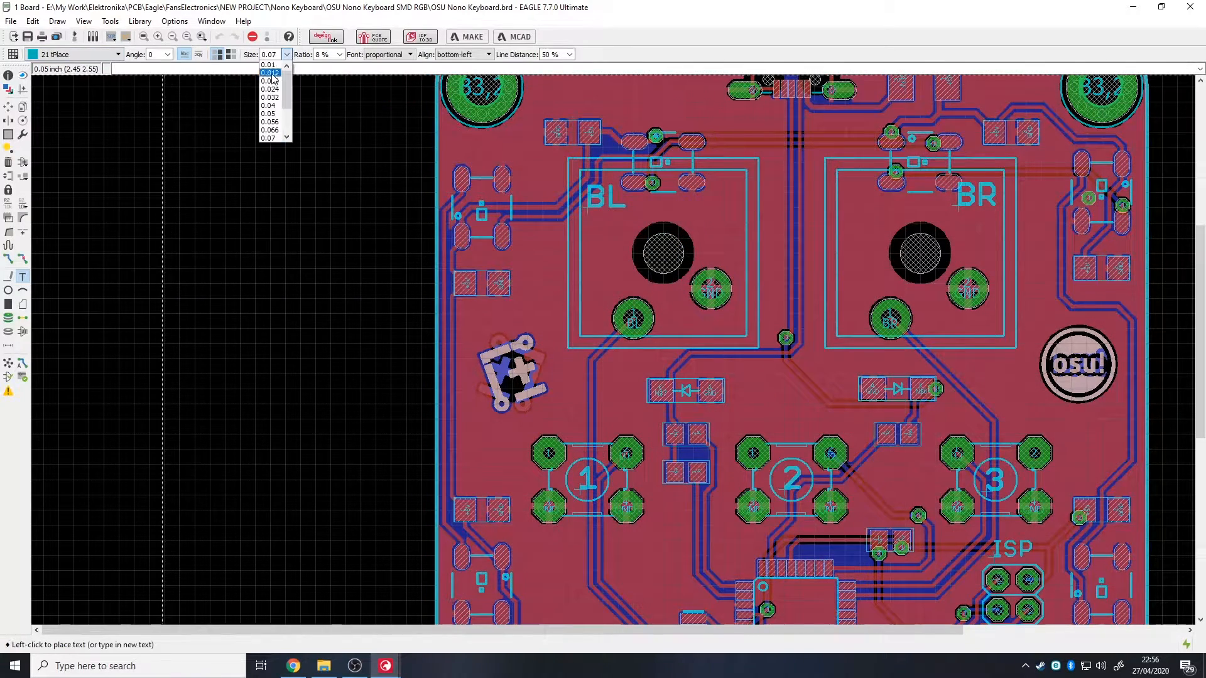
pyautogui.click(272, 107)
pyautogui.click(410, 54)
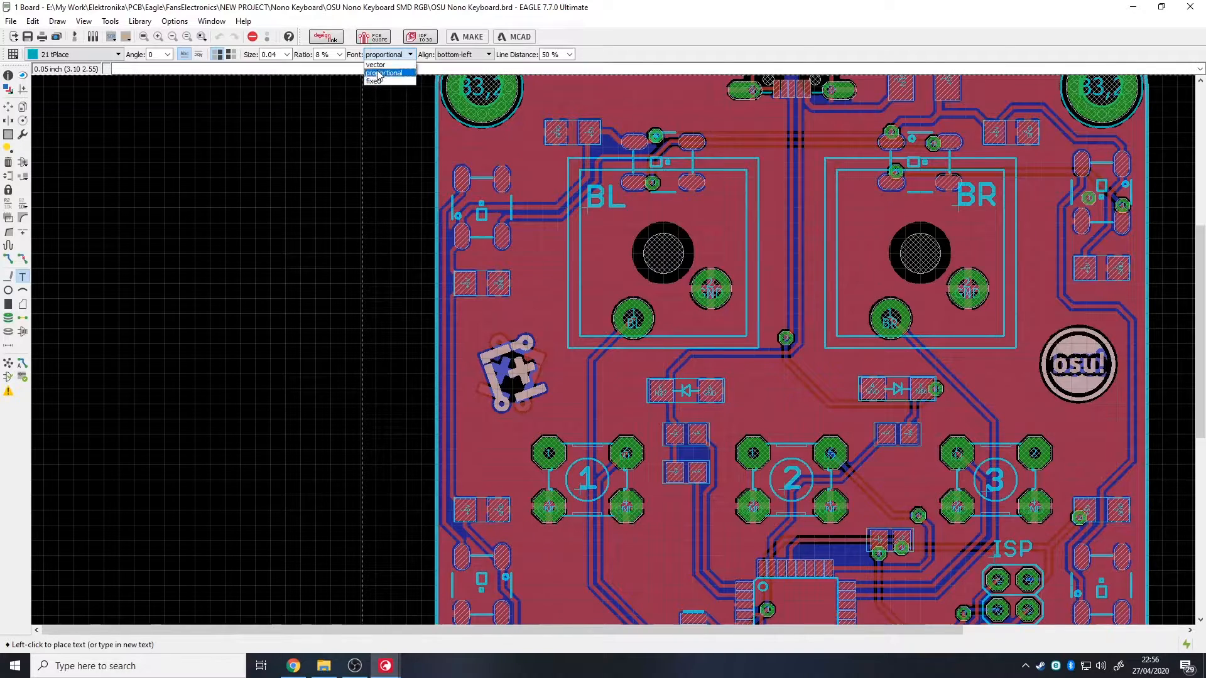
pyautogui.click(377, 63)
pyautogui.click(340, 55)
pyautogui.click(323, 113)
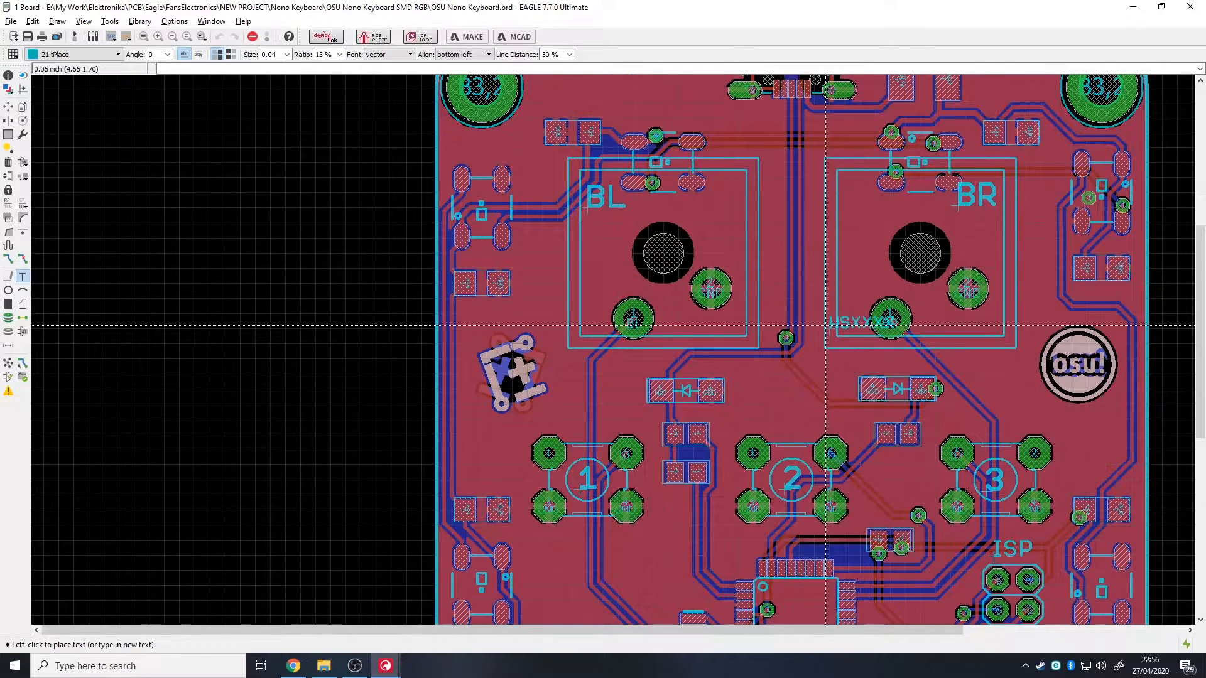
pyautogui.scroll(-2, 825, 325)
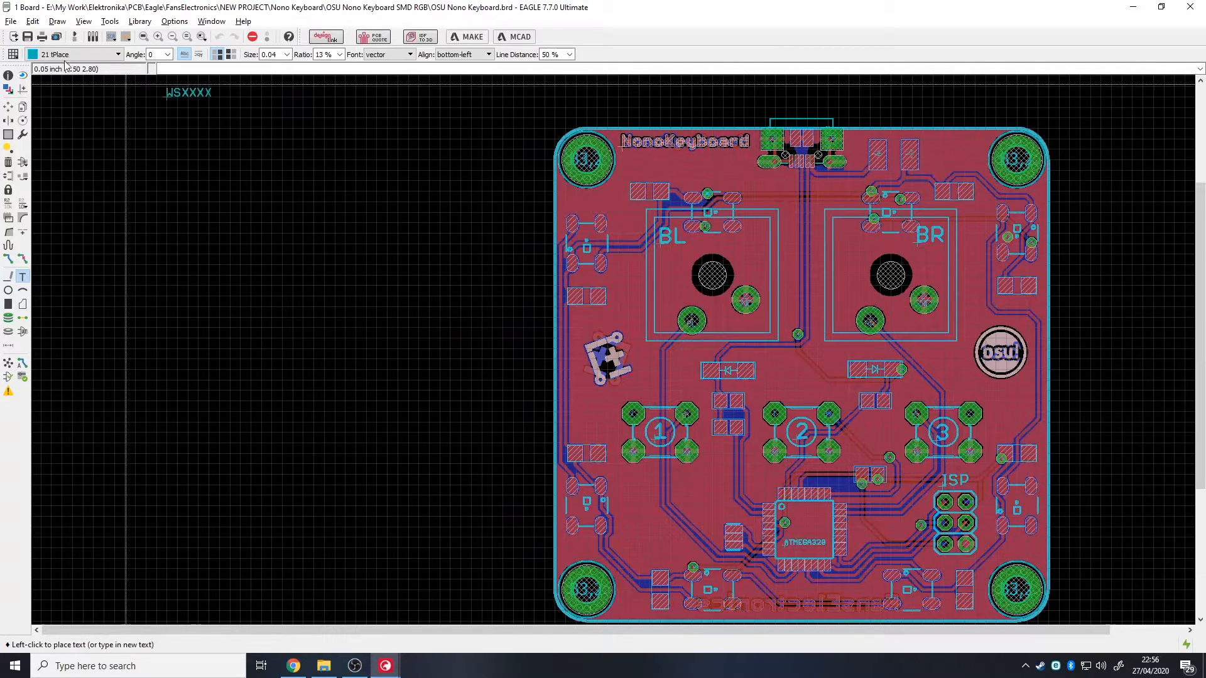
pyautogui.click(8, 88)
pyautogui.click(169, 11)
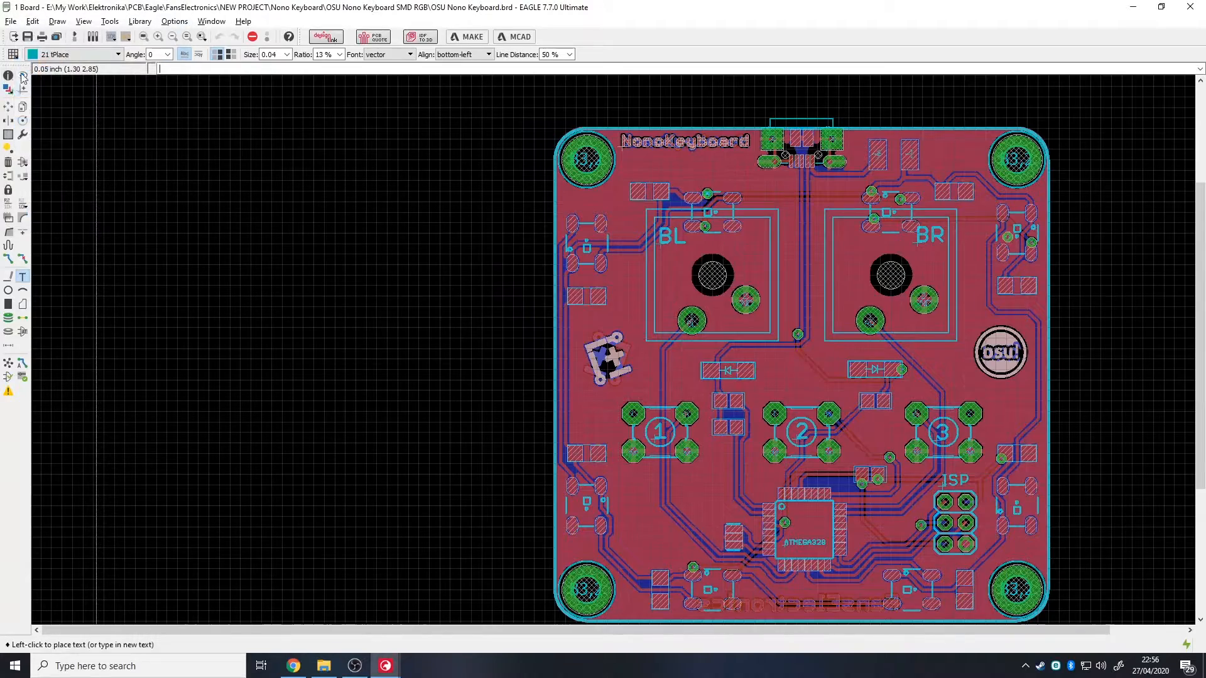
pyautogui.click(32, 22)
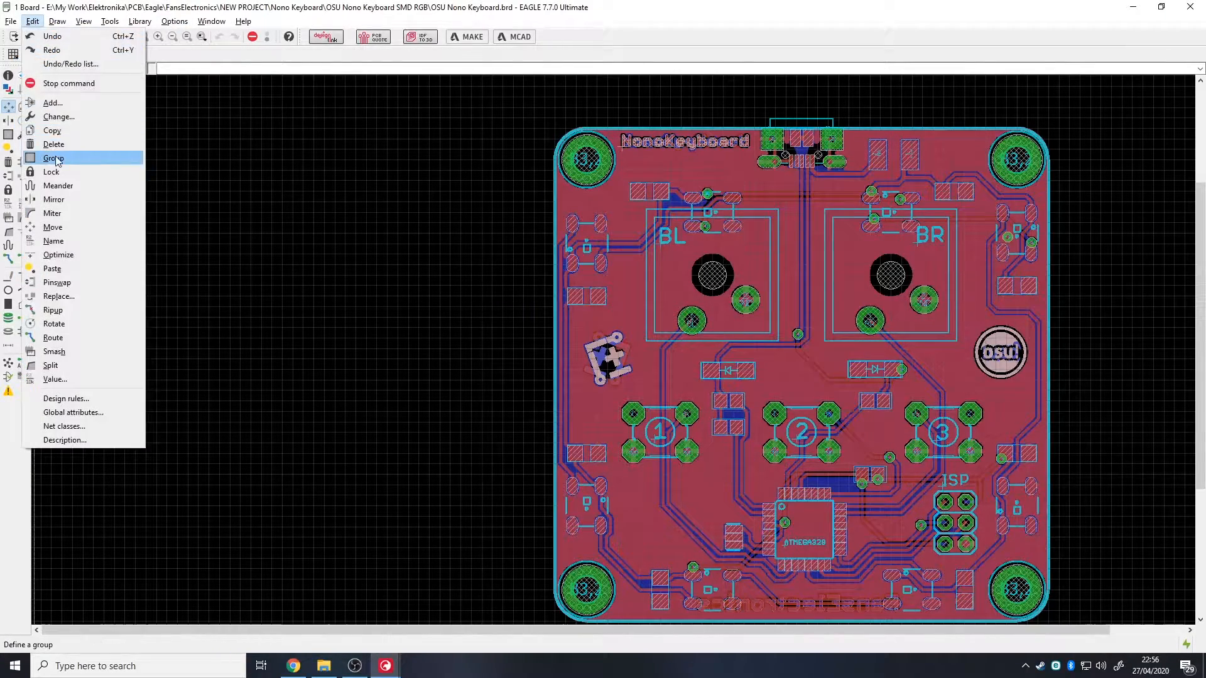
pyautogui.click(432, 206)
pyautogui.scroll(-3, 456, 247)
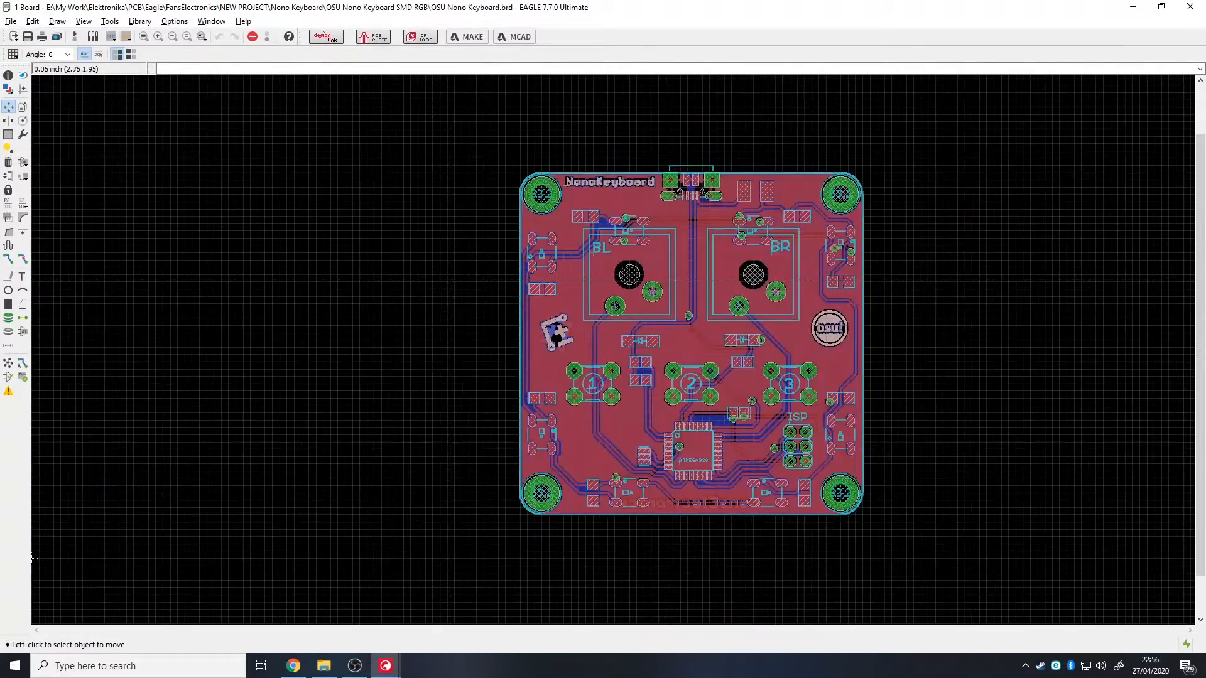
pyautogui.scroll(2, 748, 360)
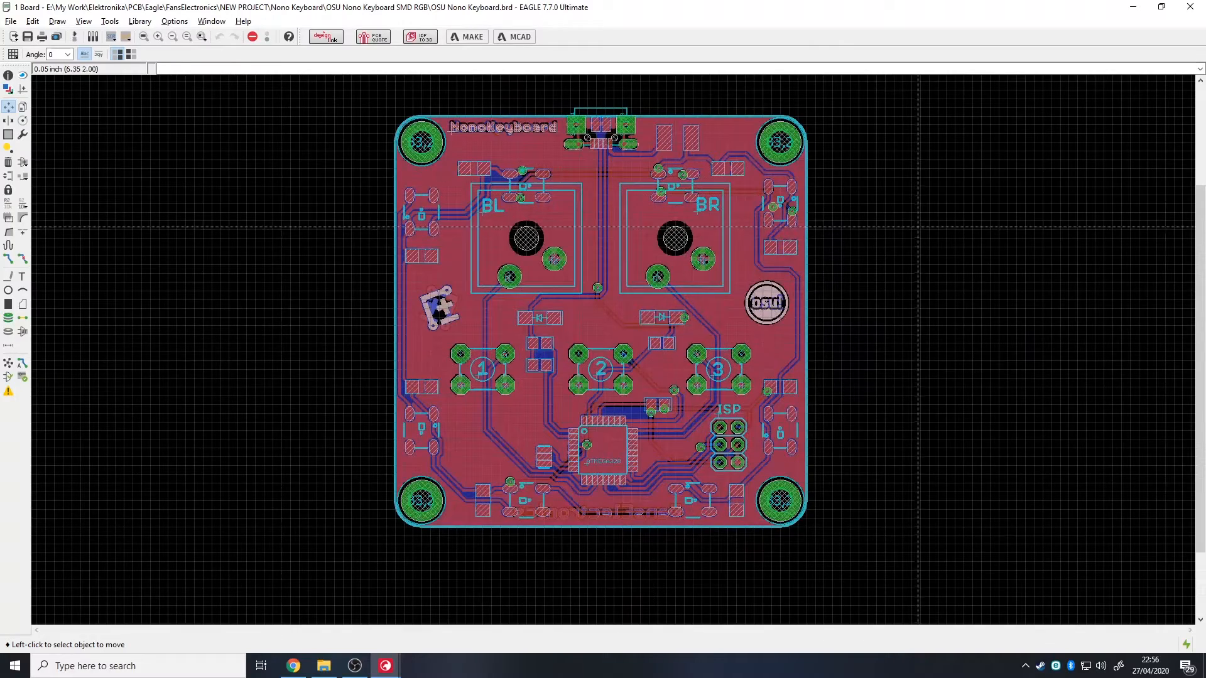
pyautogui.click(35, 23)
pyautogui.click(33, 23)
pyautogui.click(32, 23)
pyautogui.click(239, 193)
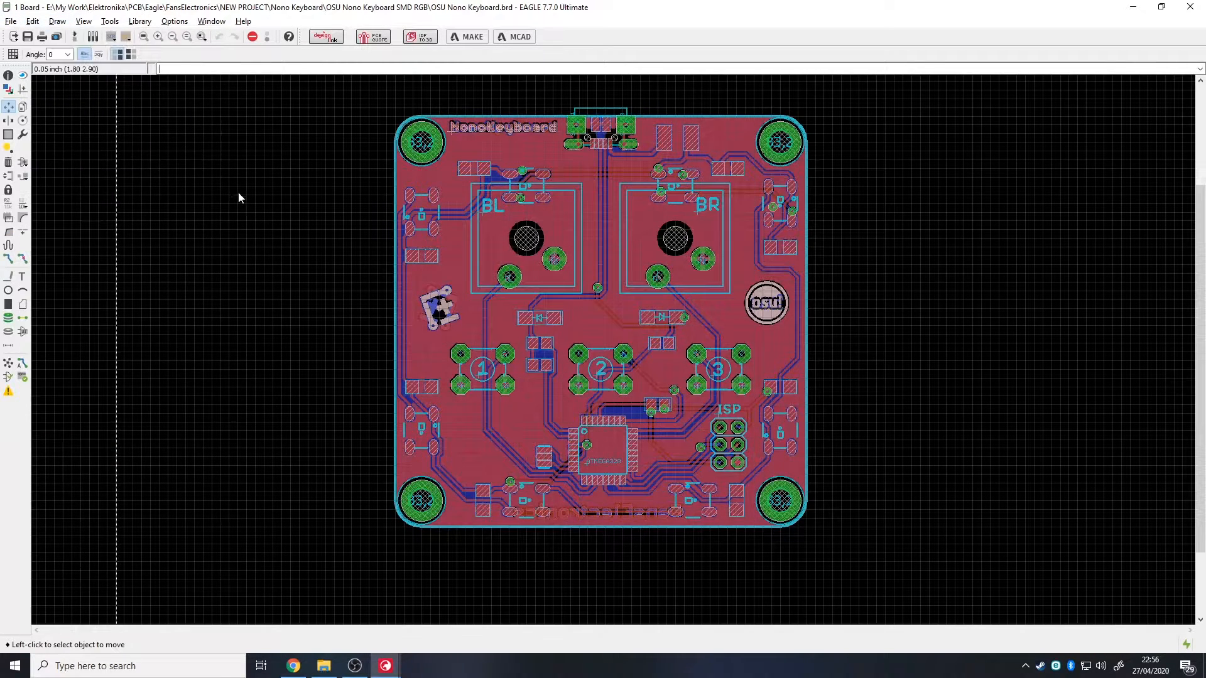
# Step: Open the CAM Processor for the board and load the gerb274x.cam job
pyautogui.click(57, 37)
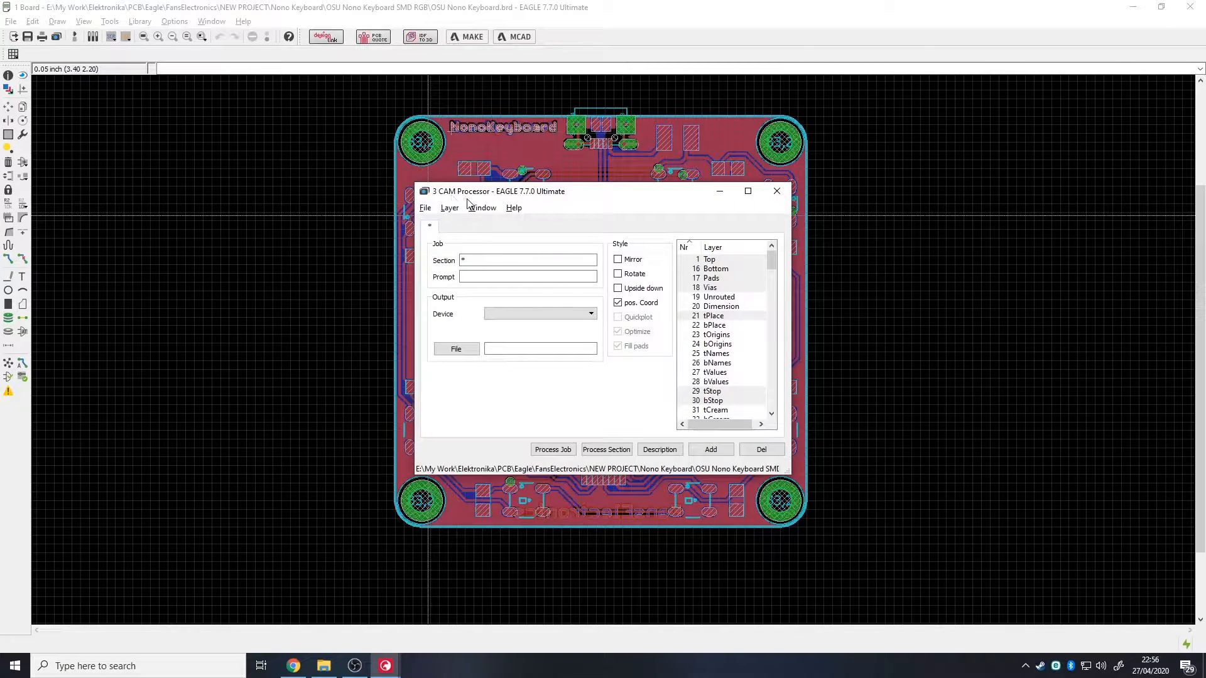
pyautogui.click(425, 208)
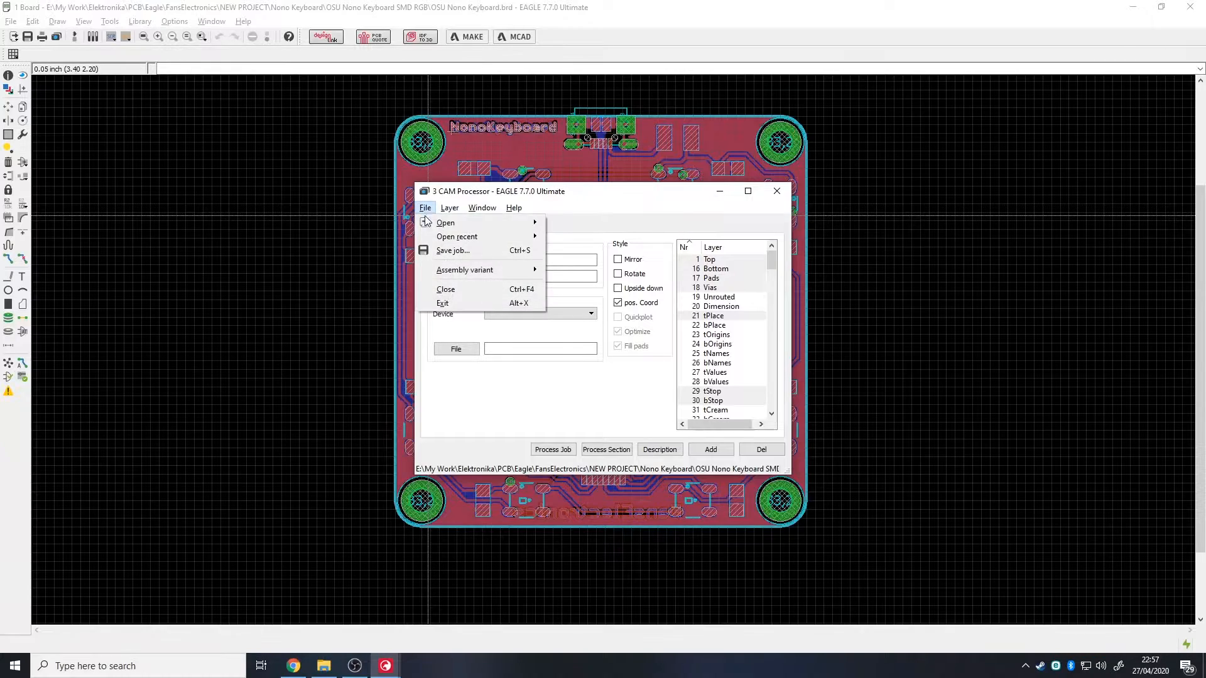
pyautogui.moveTo(502, 221)
pyautogui.click(572, 272)
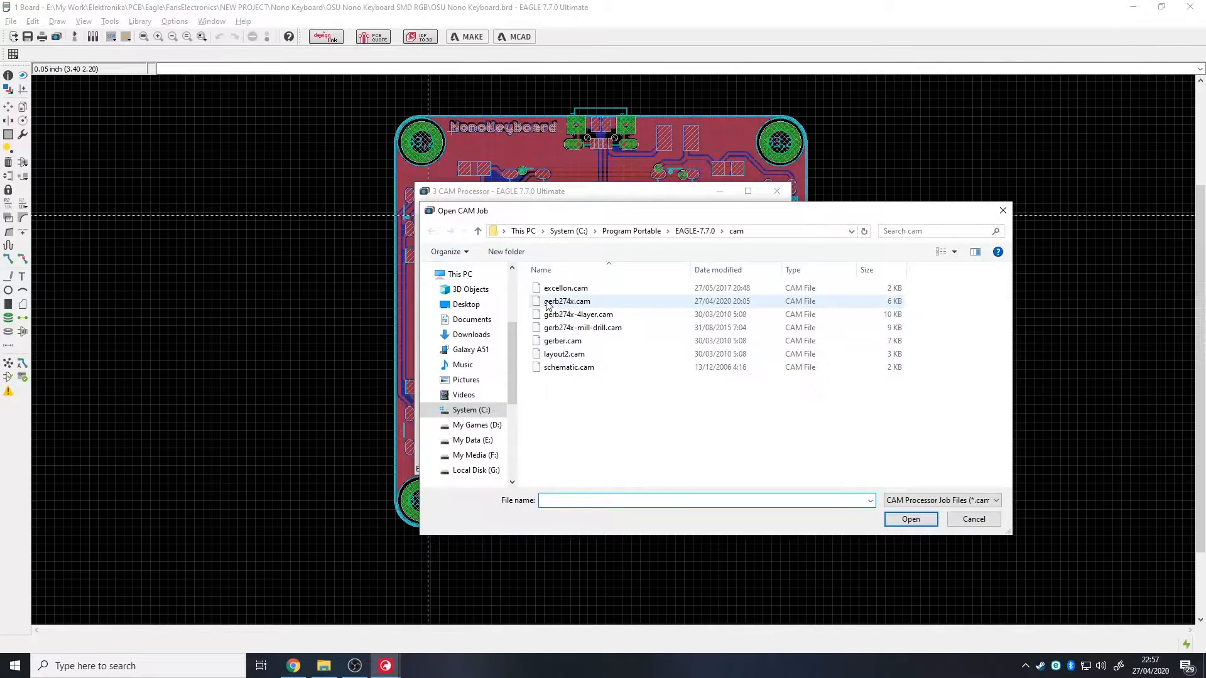
pyautogui.click(547, 304)
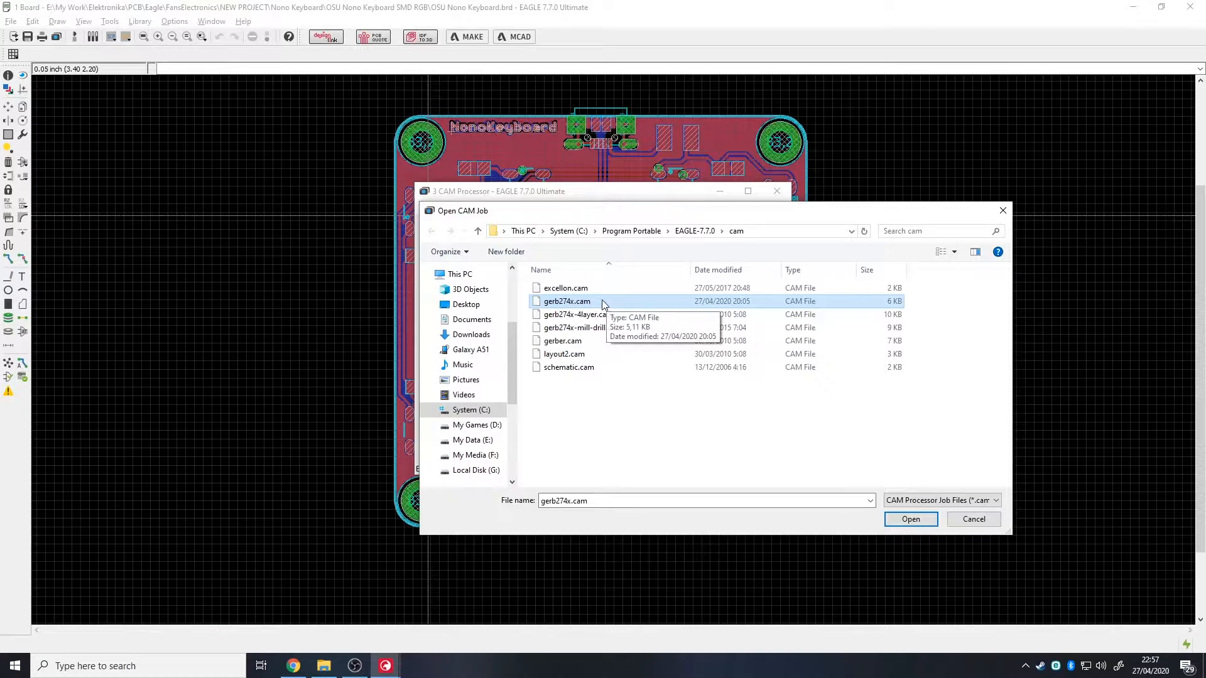
pyautogui.doubleClick(602, 302)
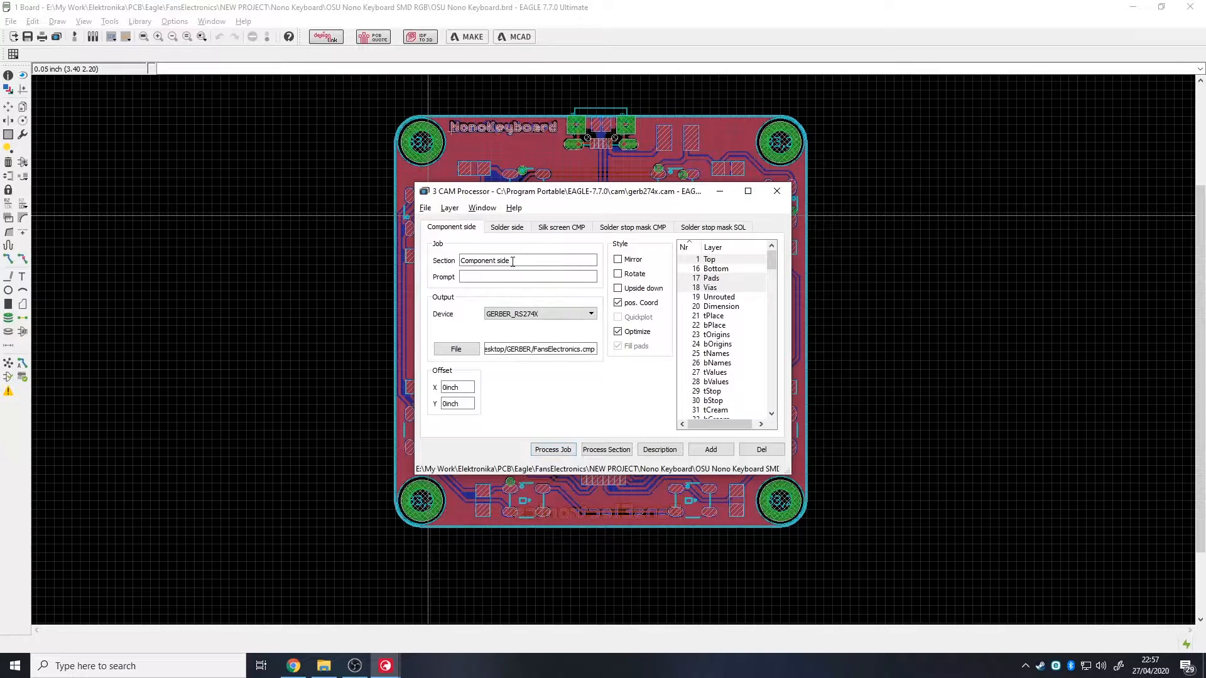
# Step: For the Component side output file, create a folder named NanoKeyboard on the Desktop and enter it
pyautogui.click(500, 229)
pyautogui.click(461, 228)
pyautogui.click(456, 349)
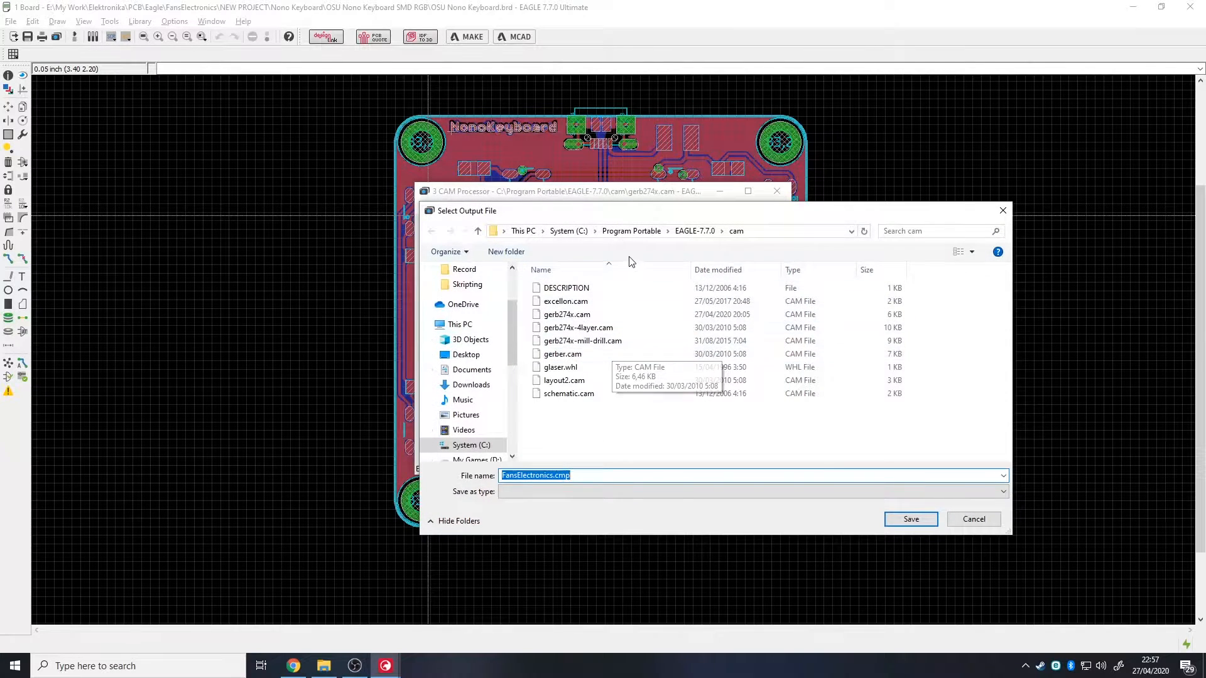
pyautogui.click(465, 354)
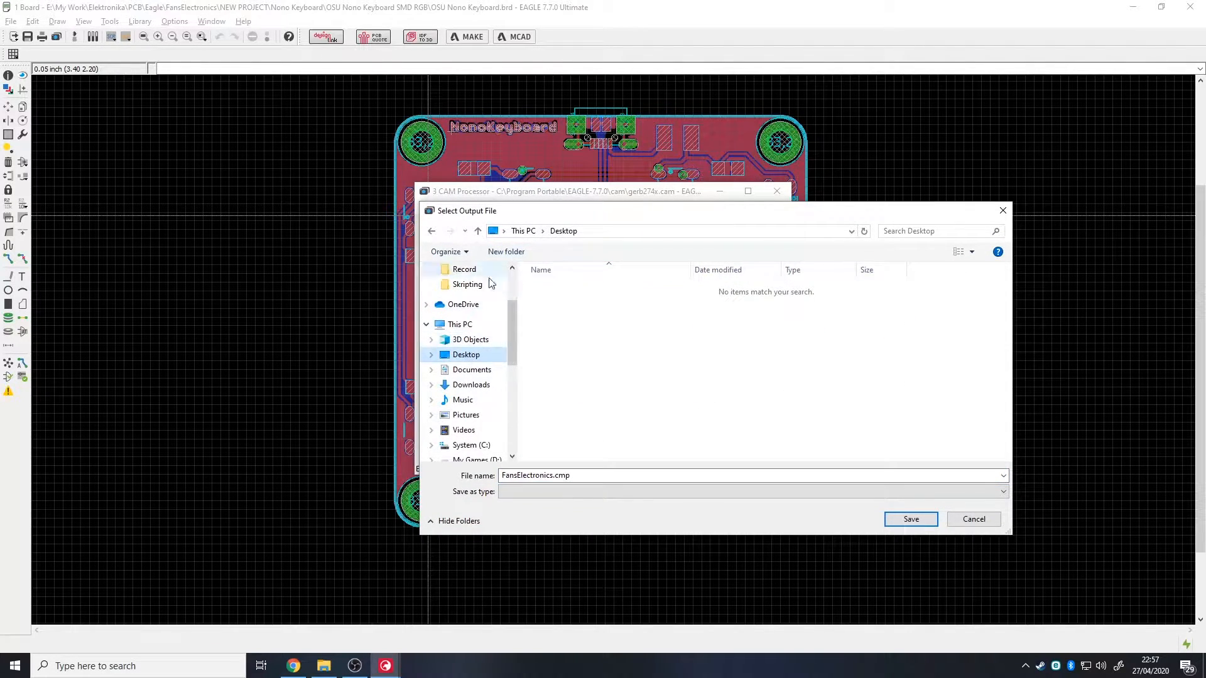
pyautogui.click(508, 252)
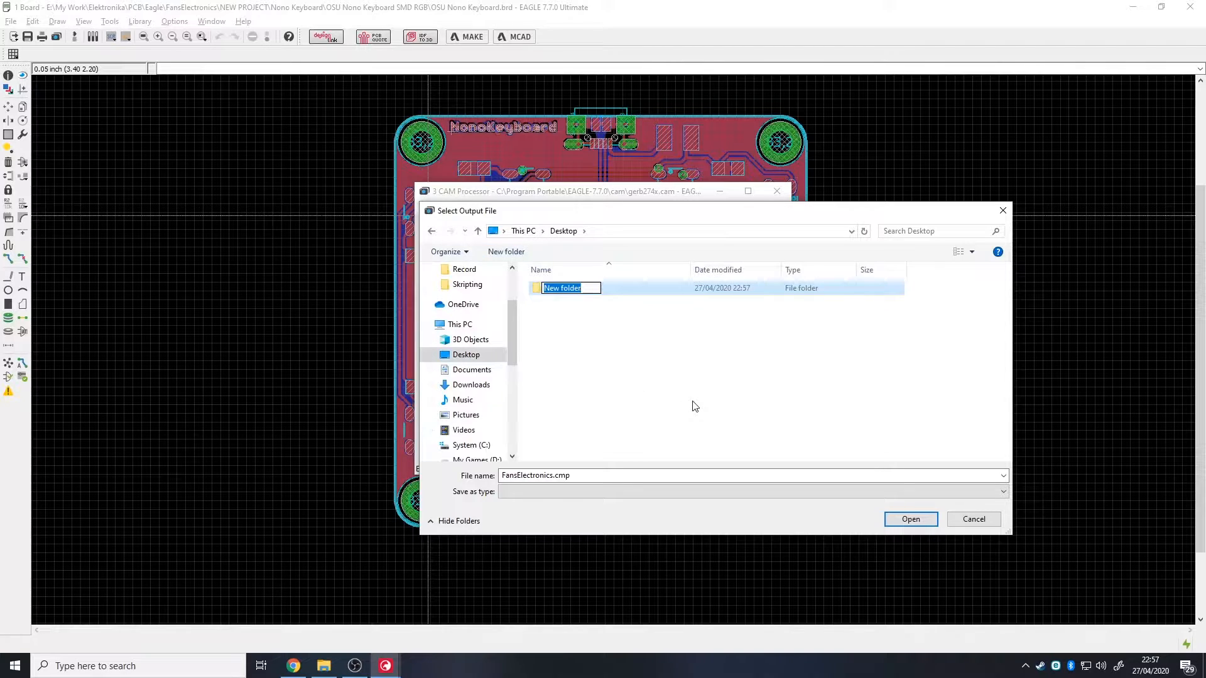
pyautogui.write('Ge')
pyautogui.write('r')
pyautogui.press('BackSpace')
pyautogui.press('BackSpace')
pyautogui.press('BackSpace')
pyautogui.write('NanoKeyboard')
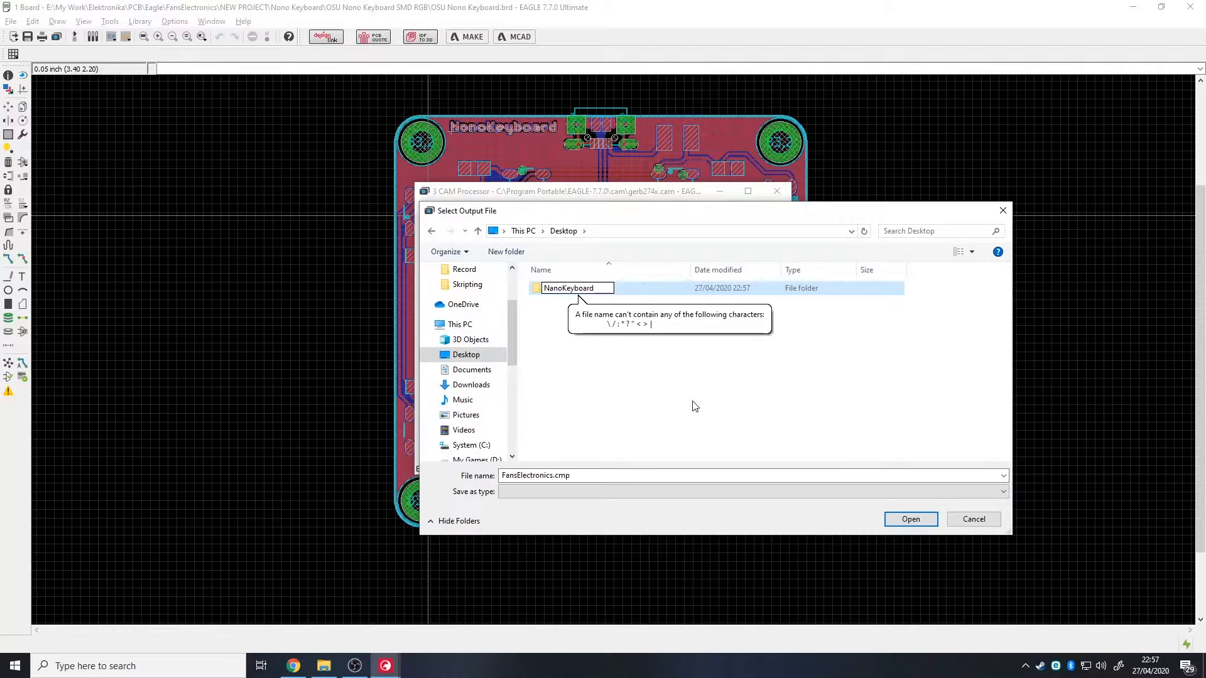
pyautogui.click(541, 288)
pyautogui.doubleClick(540, 287)
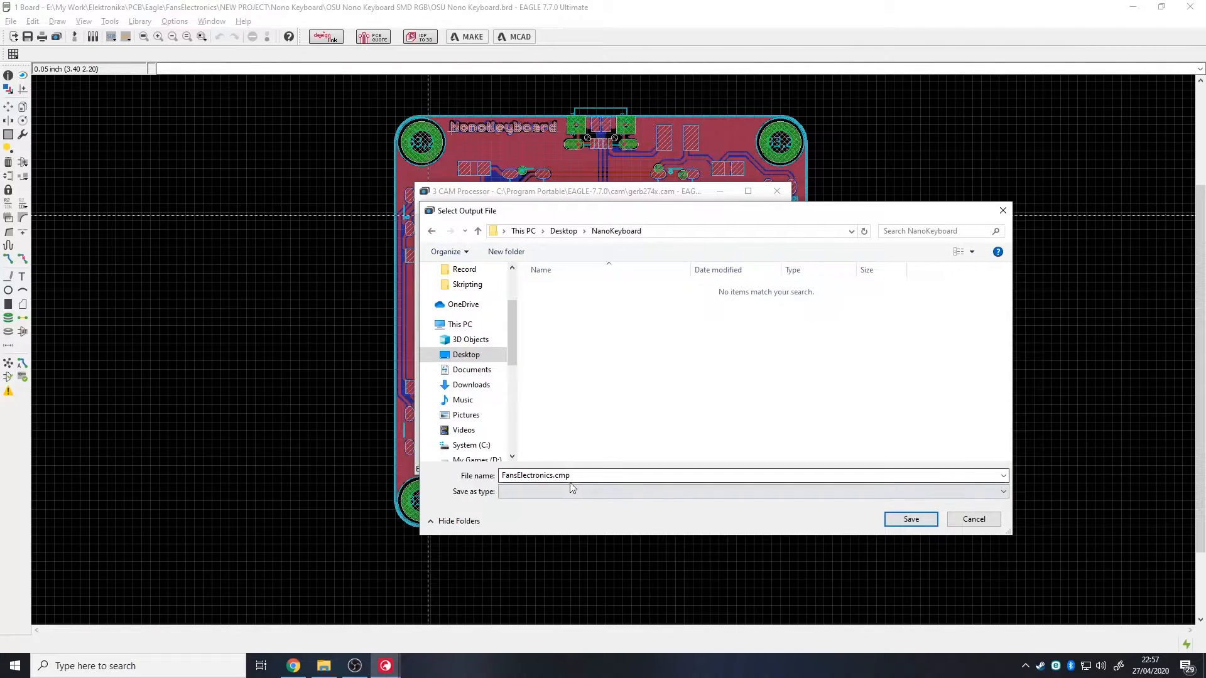
# Step: Name the Component side output file NanoKey.cmp and confirm it as the section's output
pyautogui.click(548, 476)
pyautogui.click(553, 476)
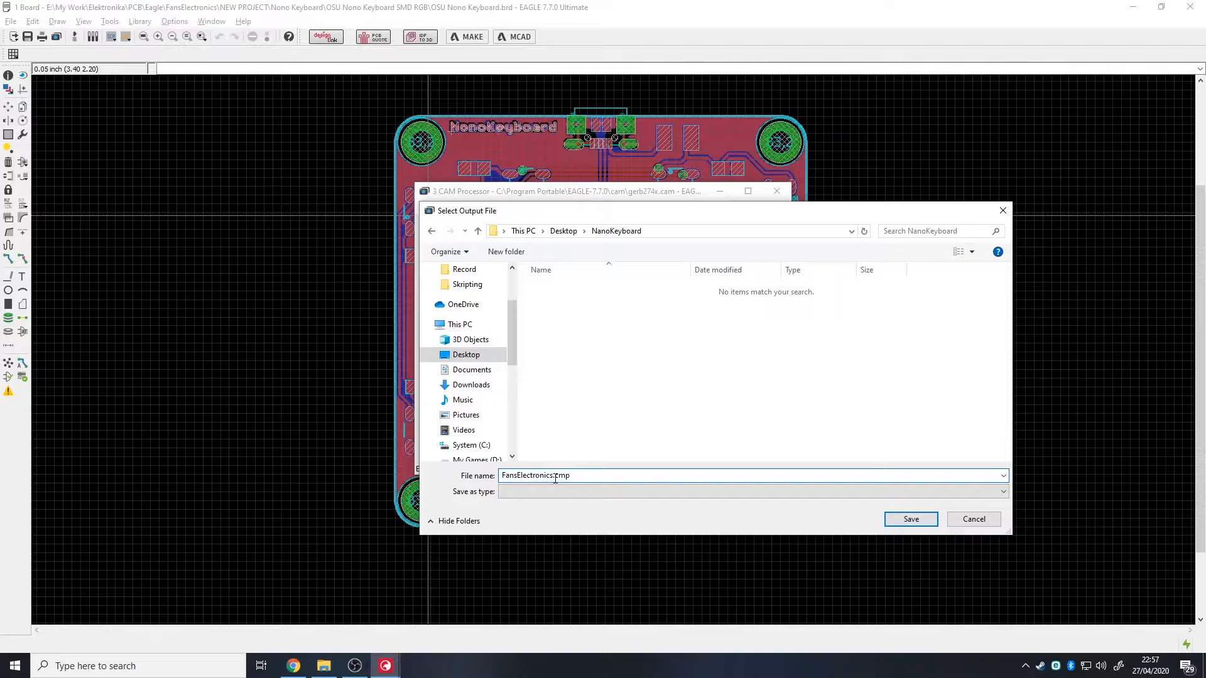
pyautogui.moveTo(553, 476); pyautogui.dragTo(424, 474)
pyautogui.write('NanoKeyb')
pyautogui.press('BackSpace')
pyautogui.click(910, 519)
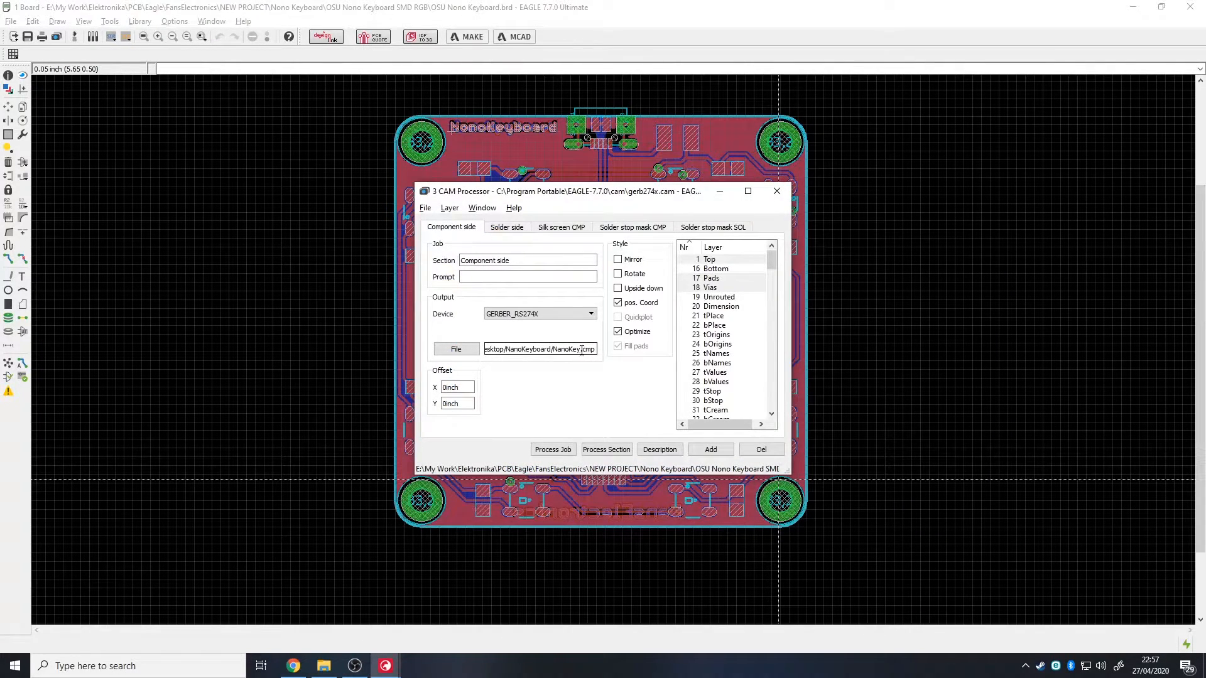
# Step: Reuse the Component side output path to set the Solder side output file to Desktop/NanoKeyboard/NanoKey.sol
pyautogui.moveTo(581, 349); pyautogui.dragTo(558, 350)
pyautogui.click(581, 350)
pyautogui.moveTo(581, 349); pyautogui.dragTo(490, 347)
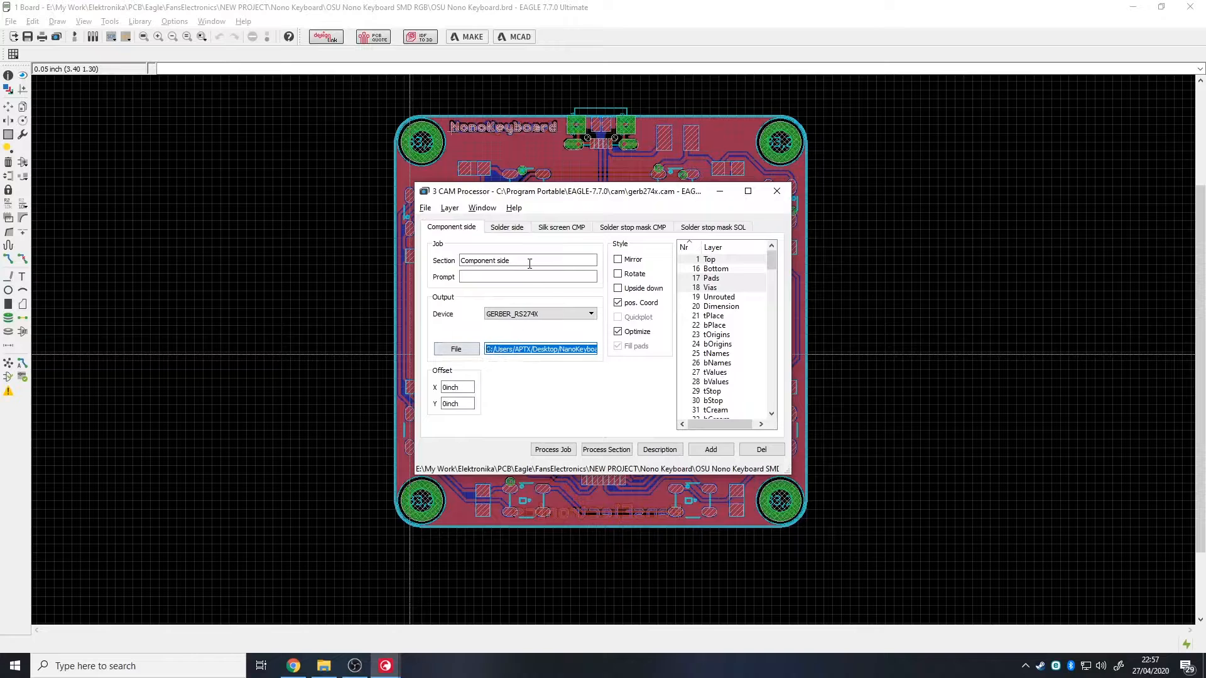
pyautogui.click(506, 227)
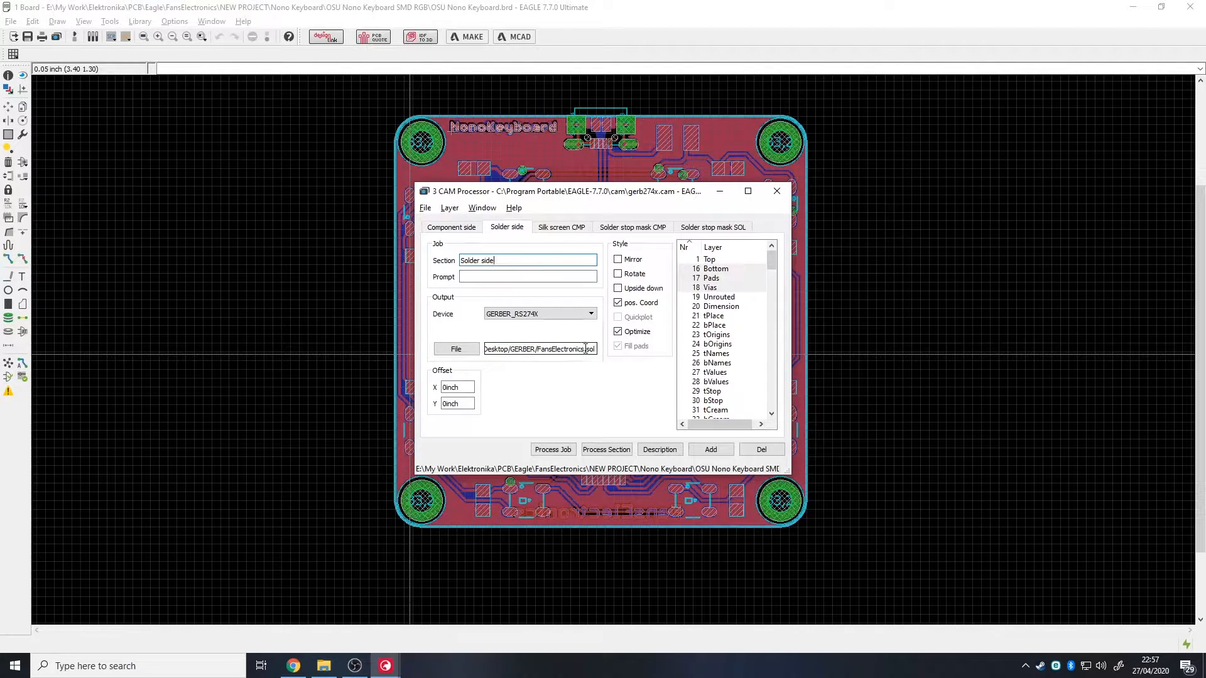
pyautogui.moveTo(582, 349); pyautogui.dragTo(612, 365)
pyautogui.write('NanoKeyboard/NanoKey')
# Step: Point the Silk screen CMP output file to NanoKey in the Desktop/NanoKeyboard folder, keeping its own extension
pyautogui.click(462, 228)
pyautogui.click(584, 349)
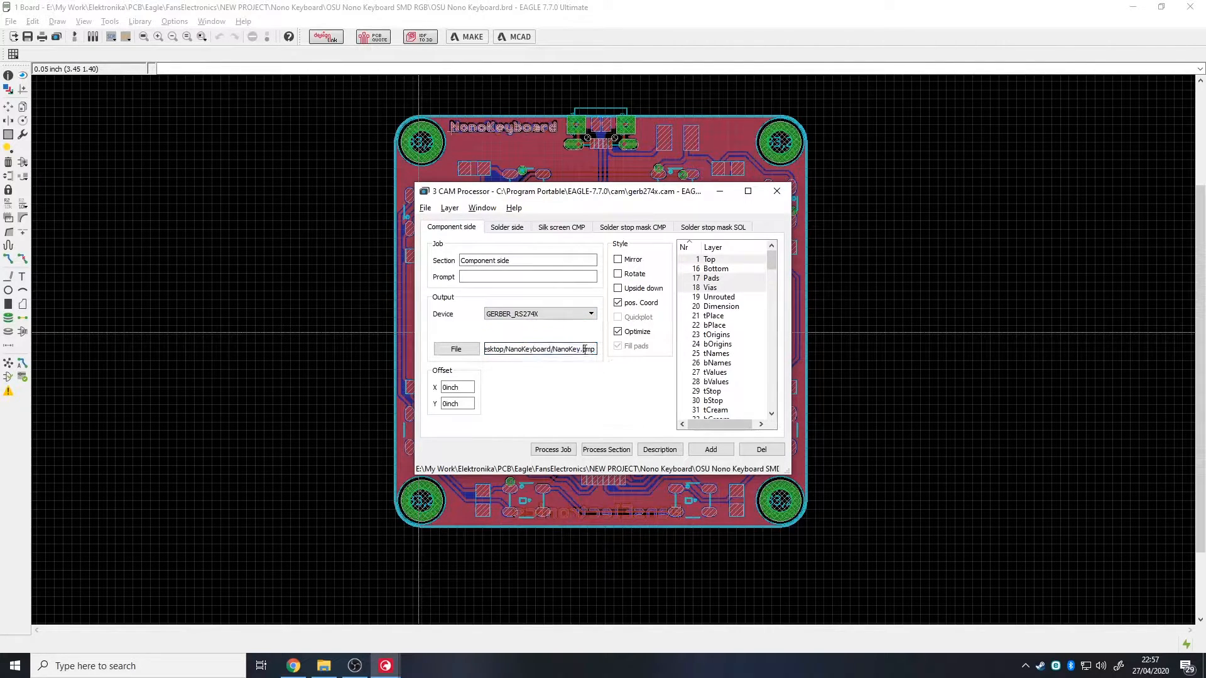
pyautogui.click(552, 229)
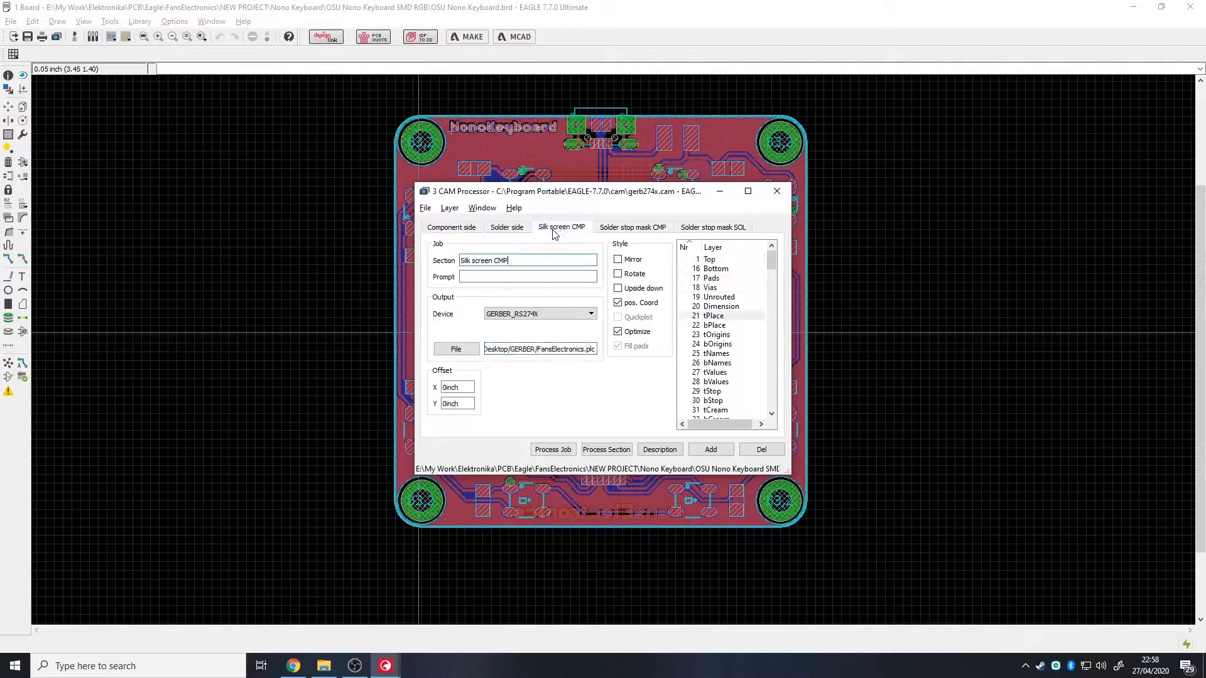
pyautogui.click(586, 349)
pyautogui.moveTo(585, 349); pyautogui.dragTo(485, 349)
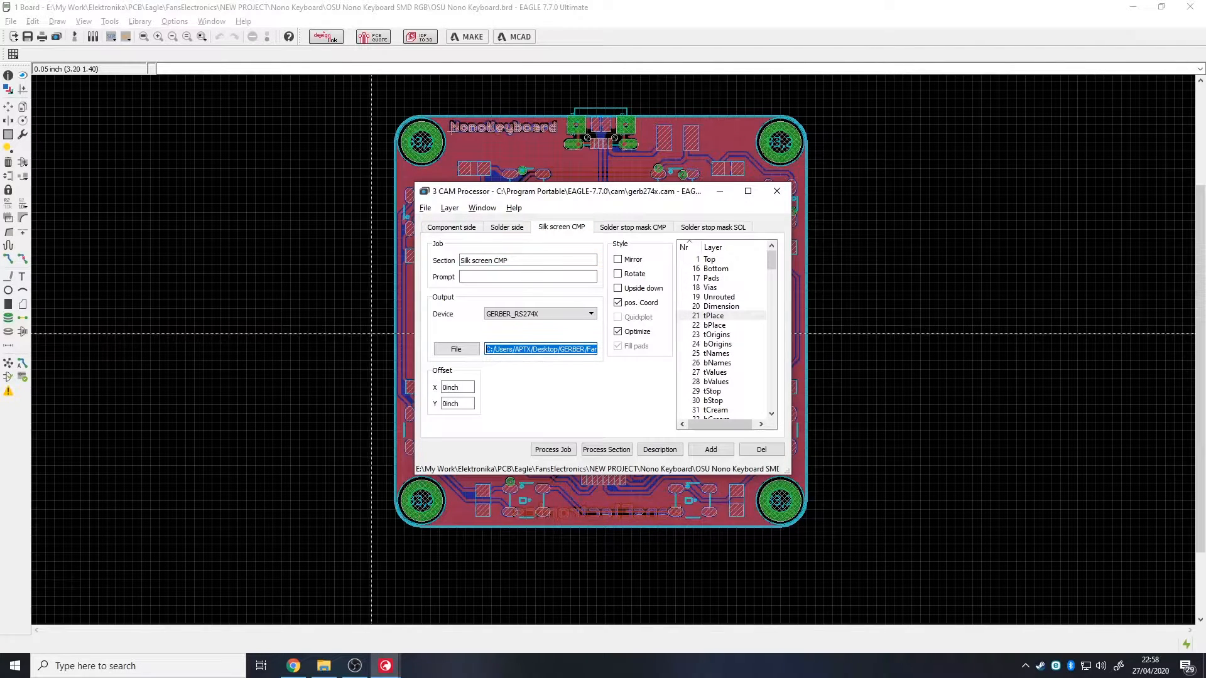
pyautogui.hotkey('ctrl', 'v')
# Step: Point the Solder stop mask CMP output to NanoKey in Desktop/NanoKeyboard, and set the Solder stop mask SOL output to NanoKey.sts there
pyautogui.click(619, 229)
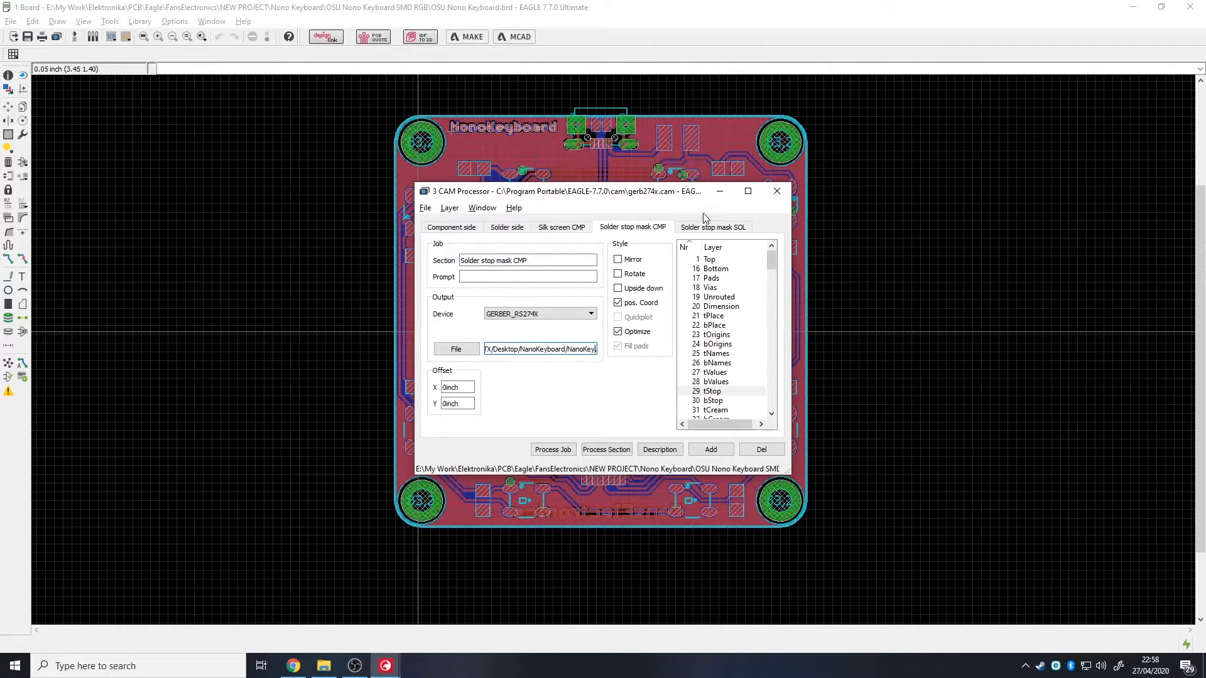
pyautogui.click(712, 227)
pyautogui.moveTo(590, 349); pyautogui.dragTo(485, 349)
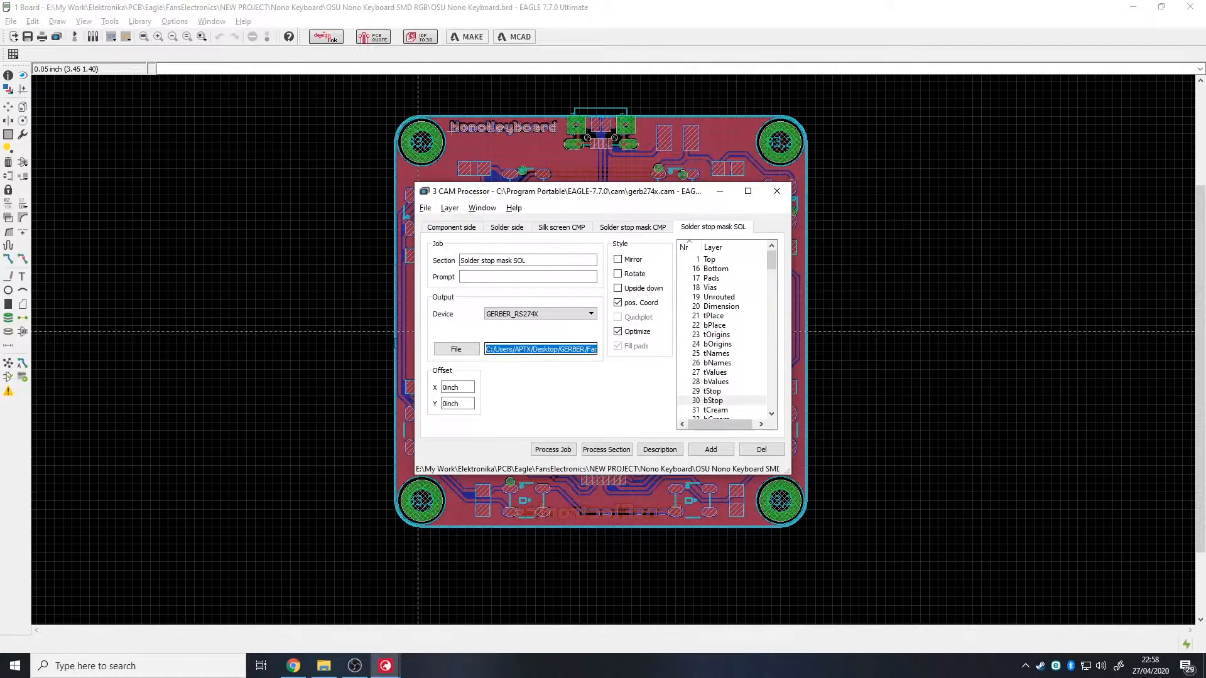
pyautogui.hotkey('ctrl', 'v')
pyautogui.moveTo(571, 349); pyautogui.dragTo(620, 349)
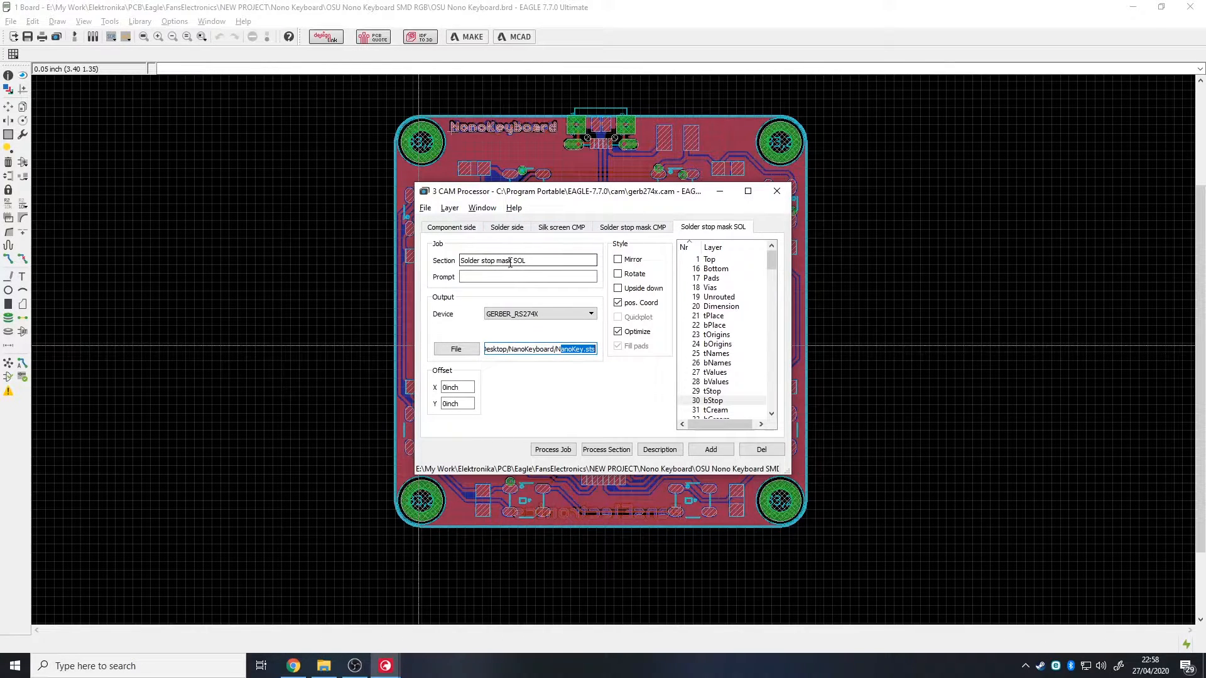
# Step: Review the output file and selected layers of each section, from Component side through Solder stop mask SOL
pyautogui.click(475, 229)
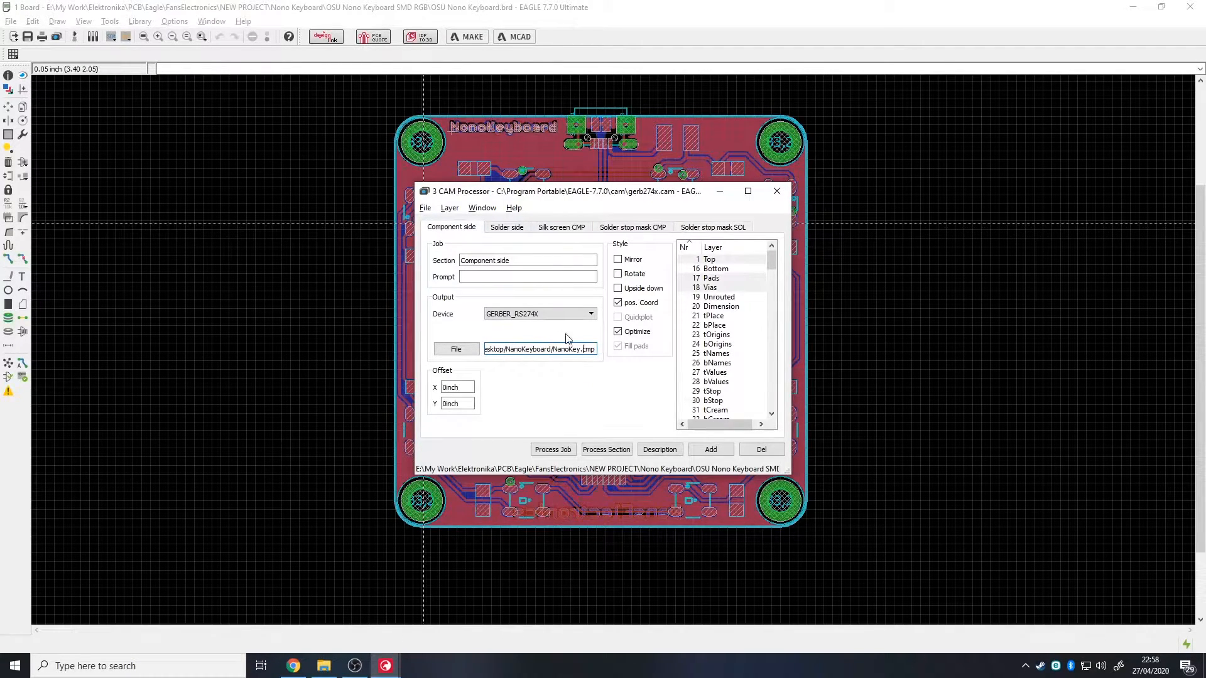
pyautogui.click(497, 228)
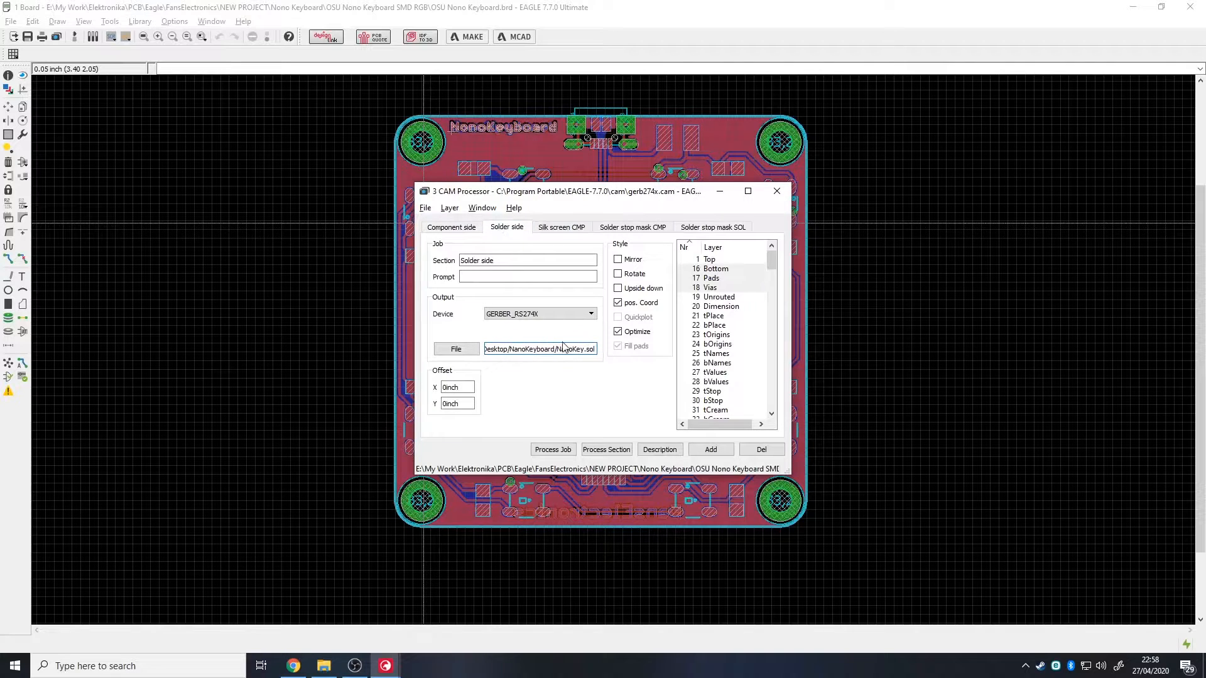
pyautogui.click(722, 269)
pyautogui.click(724, 269)
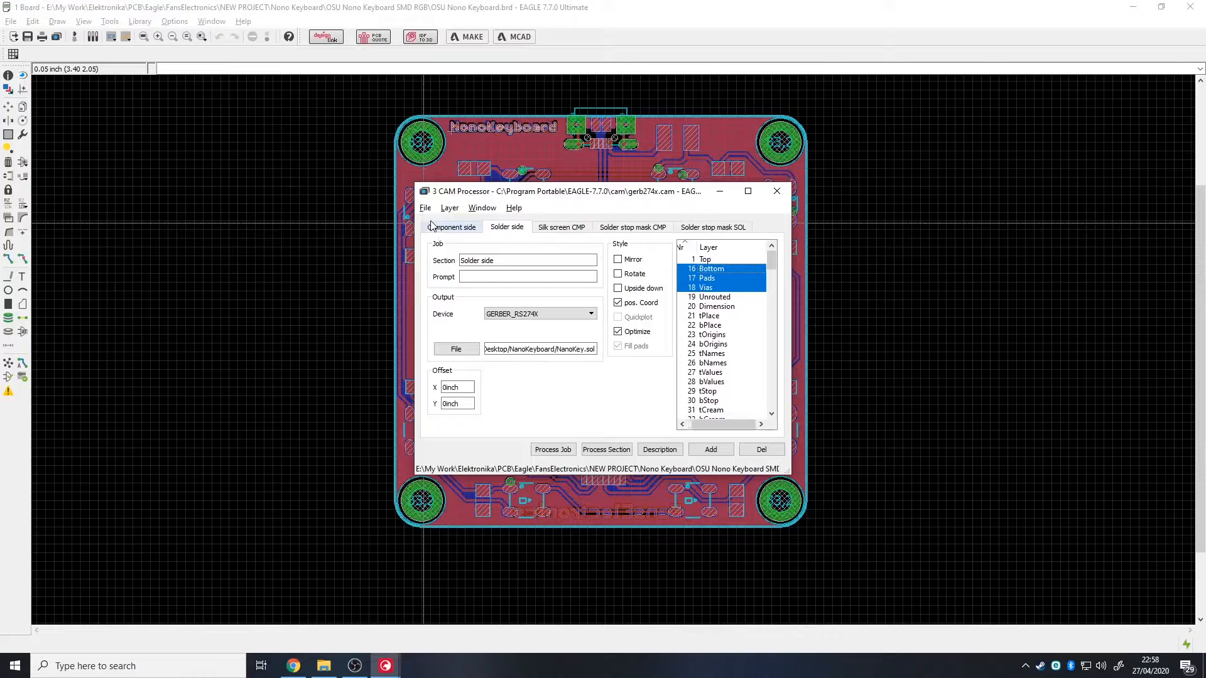
pyautogui.click(450, 227)
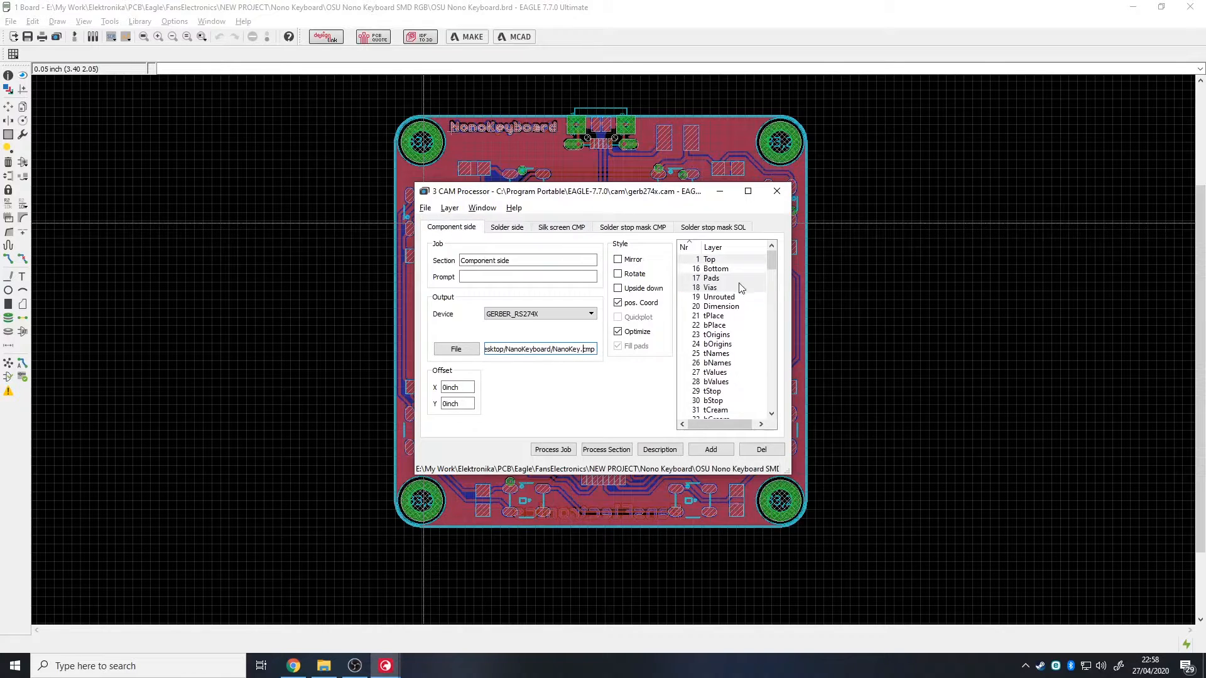
pyautogui.click(565, 228)
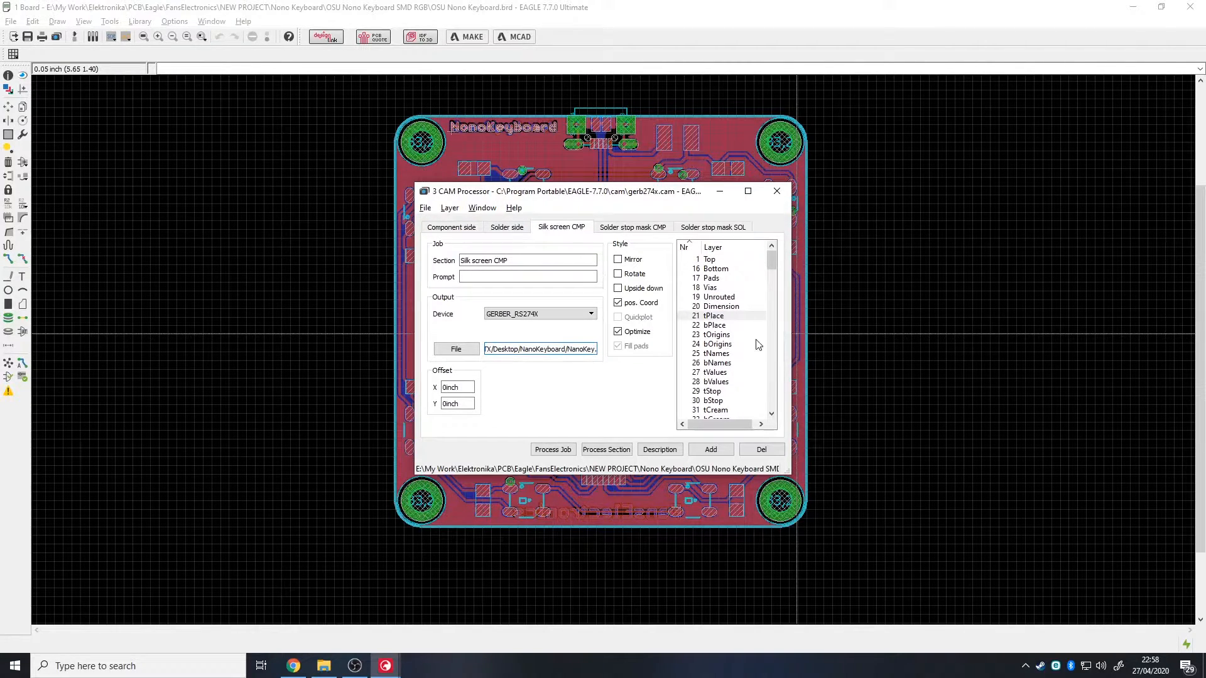
pyautogui.click(715, 316)
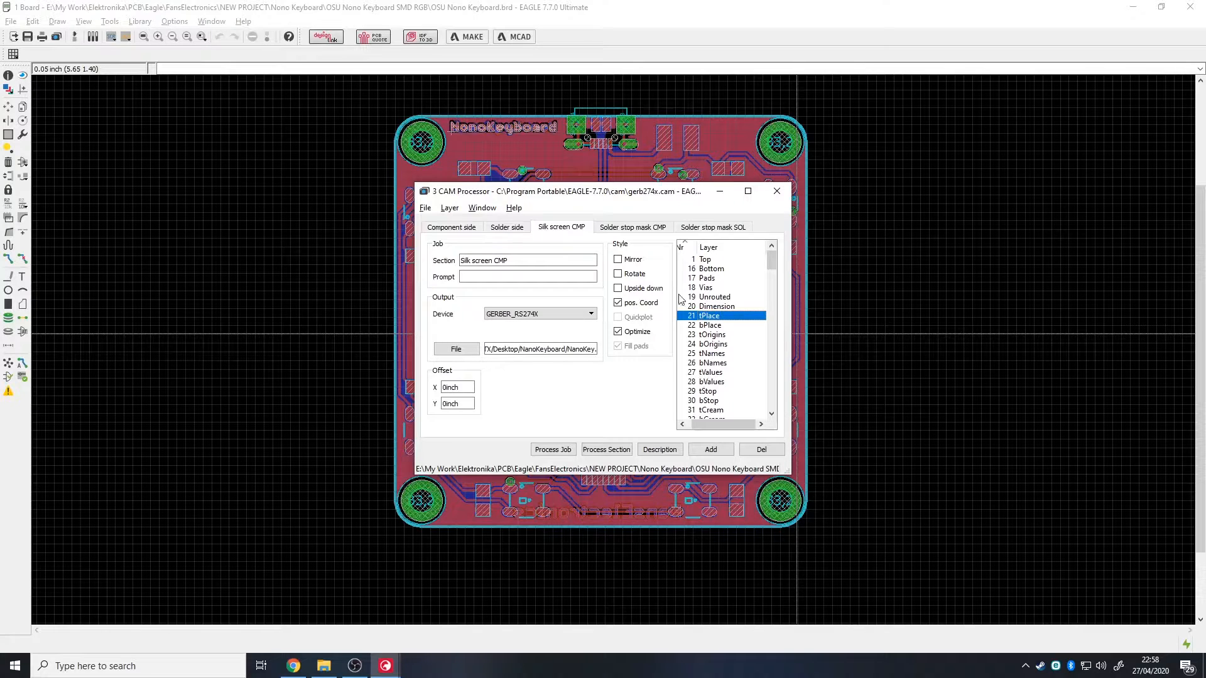
pyautogui.click(627, 233)
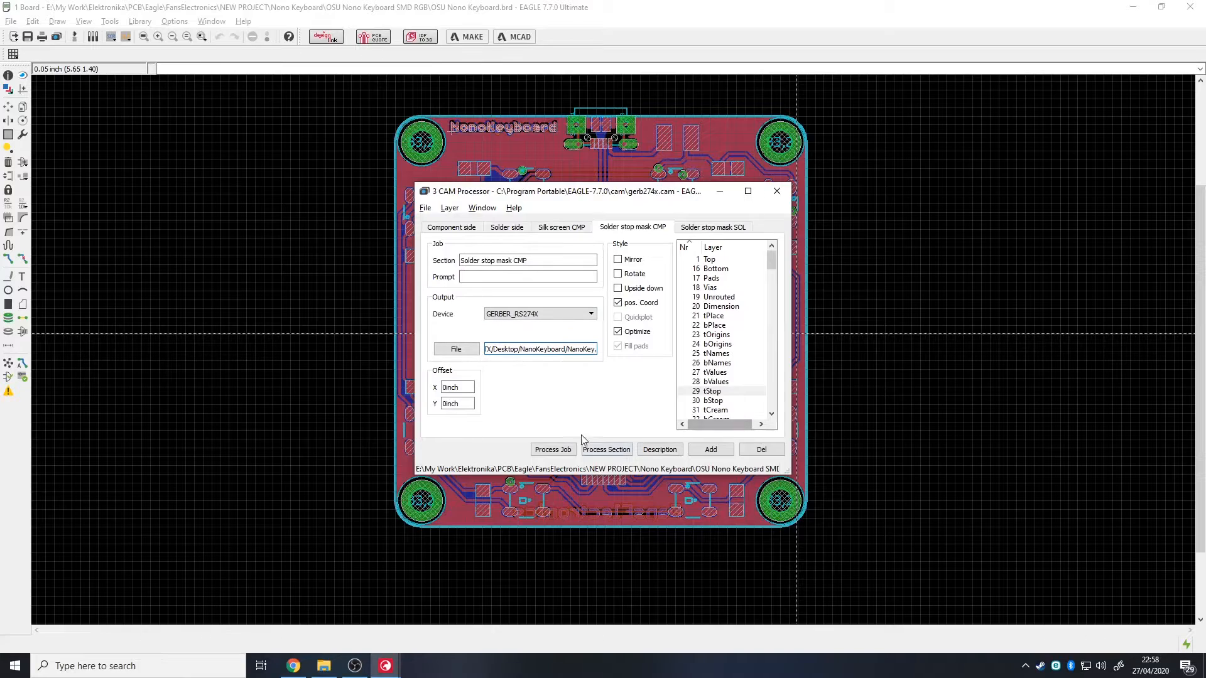
pyautogui.click(711, 227)
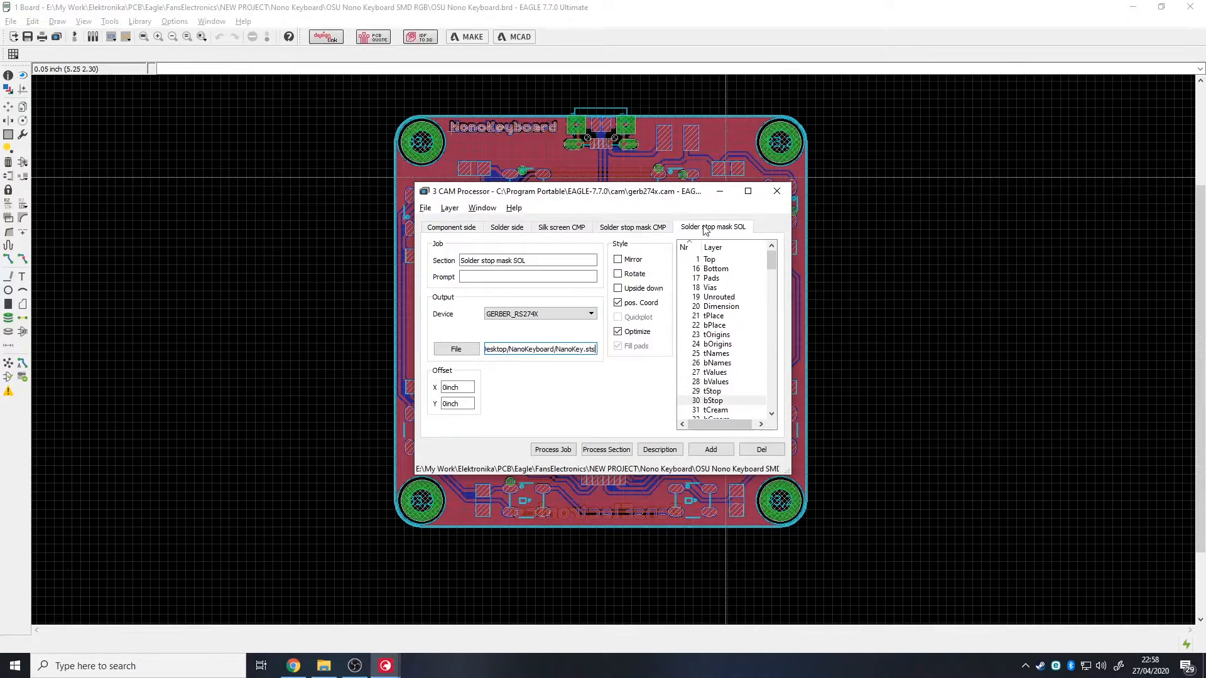
# Step: Process the whole gerb274x.cam job to export the Gerber layers
pyautogui.click(565, 451)
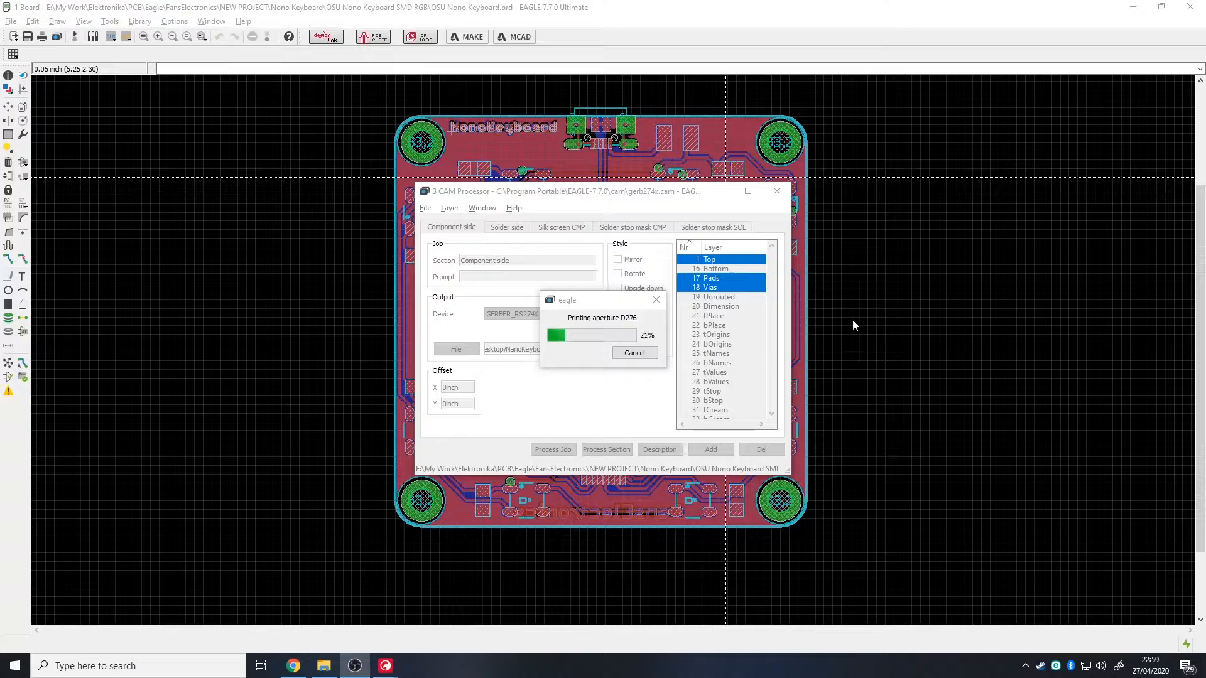
pyautogui.hotkey('alt', 'Tab')
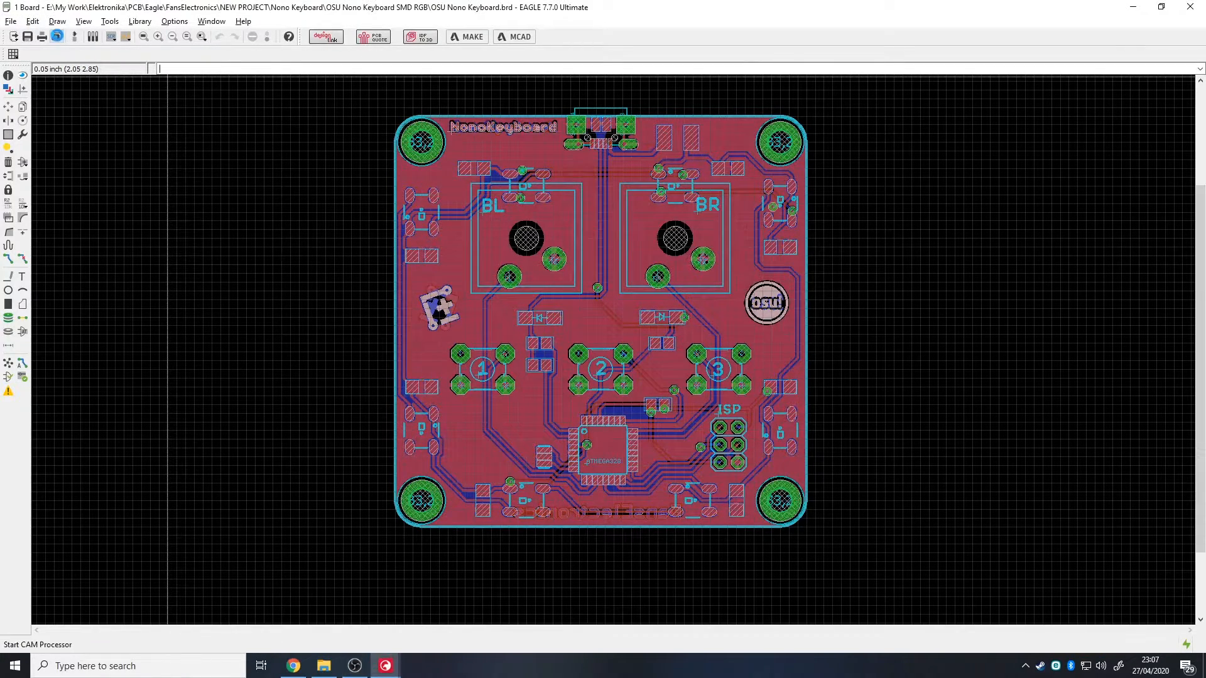
# Step: Open the CAM Processor for the board and load the excellon.cam drill job
pyautogui.click(56, 37)
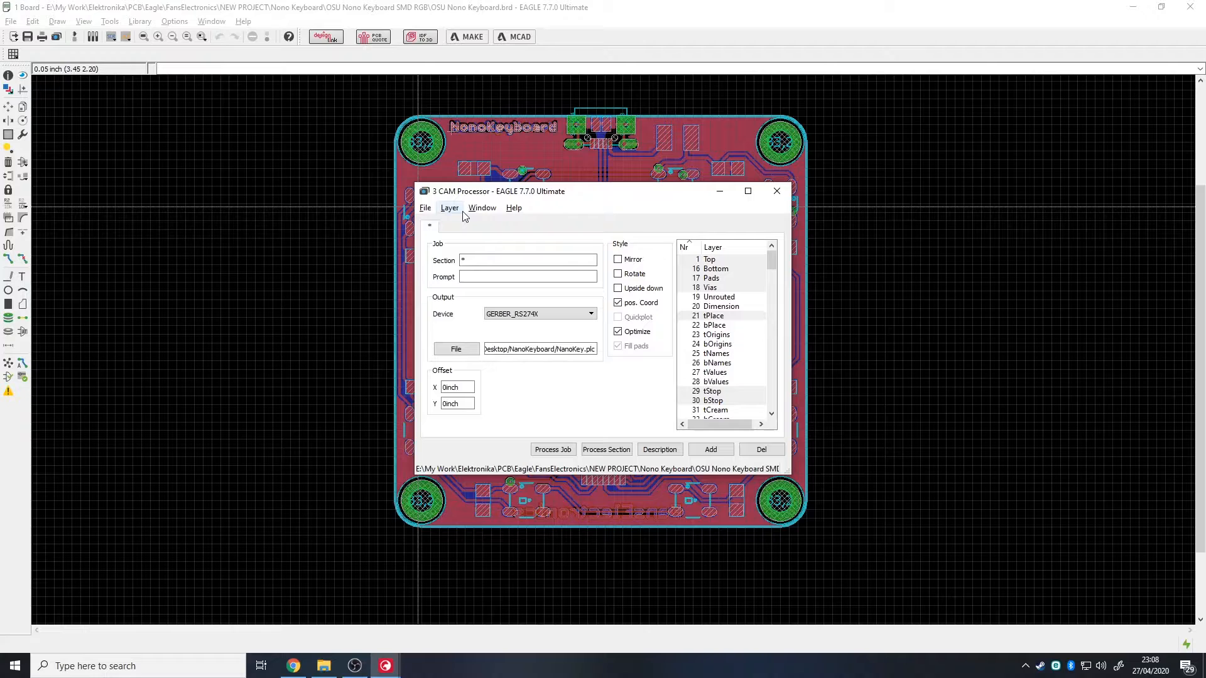
pyautogui.click(425, 207)
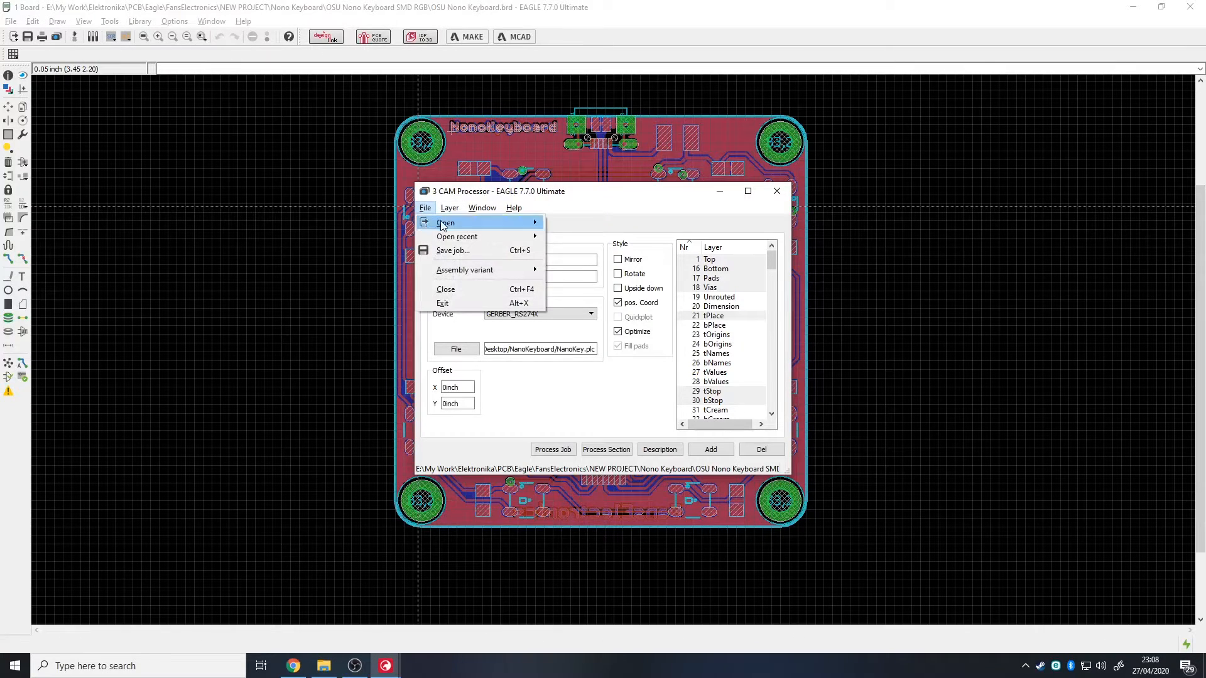
pyautogui.moveTo(477, 223)
pyautogui.click(586, 291)
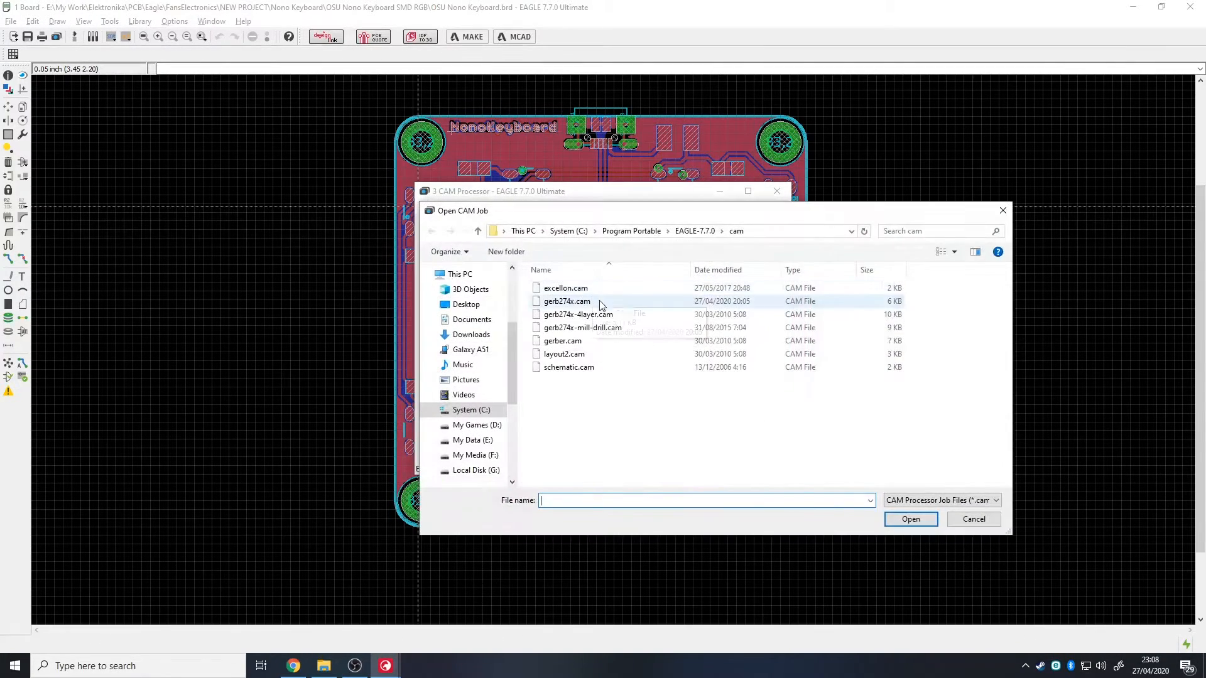
pyautogui.click(581, 288)
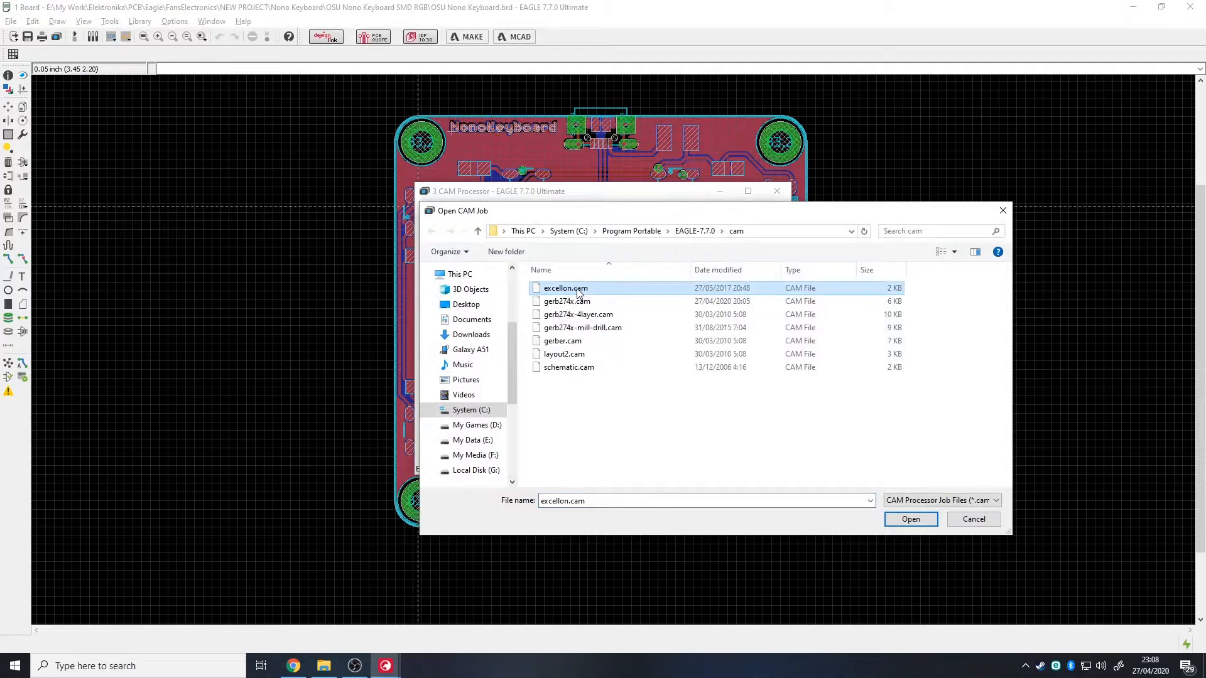
pyautogui.doubleClick(577, 290)
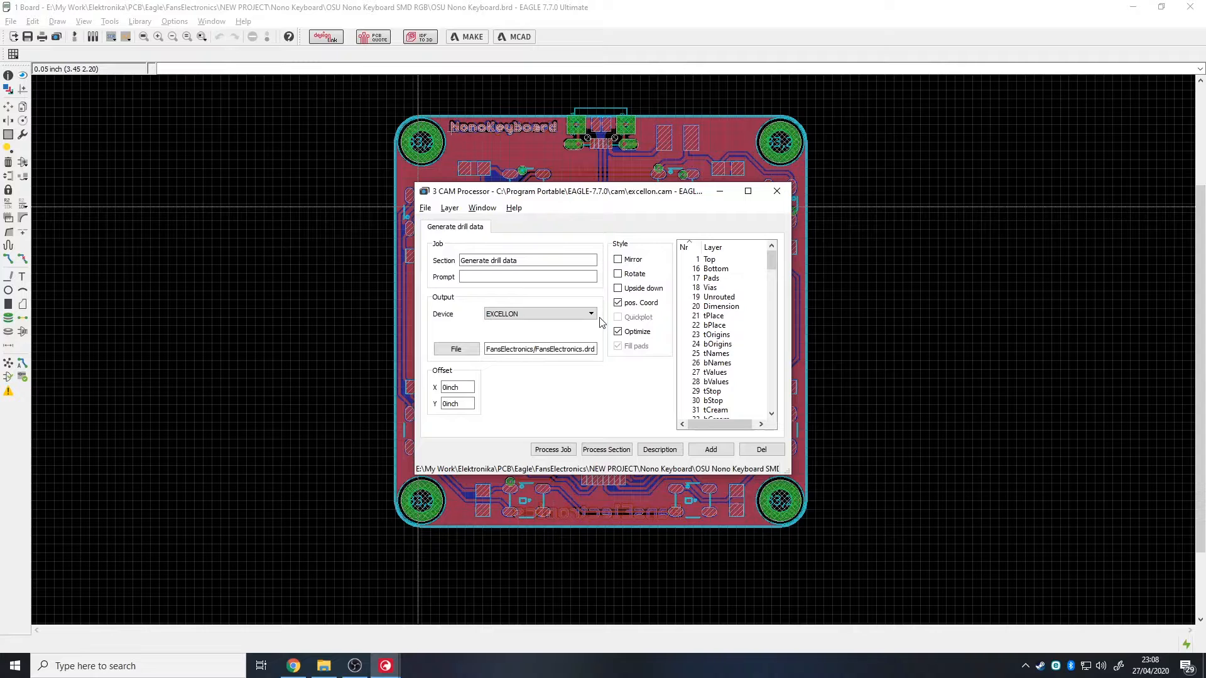
# Step: Set the drill data output file to FansElectronics.drd in the NanoKeyboard folder on the Desktop
pyautogui.moveTo(514, 349); pyautogui.dragTo(423, 348)
pyautogui.click(463, 354)
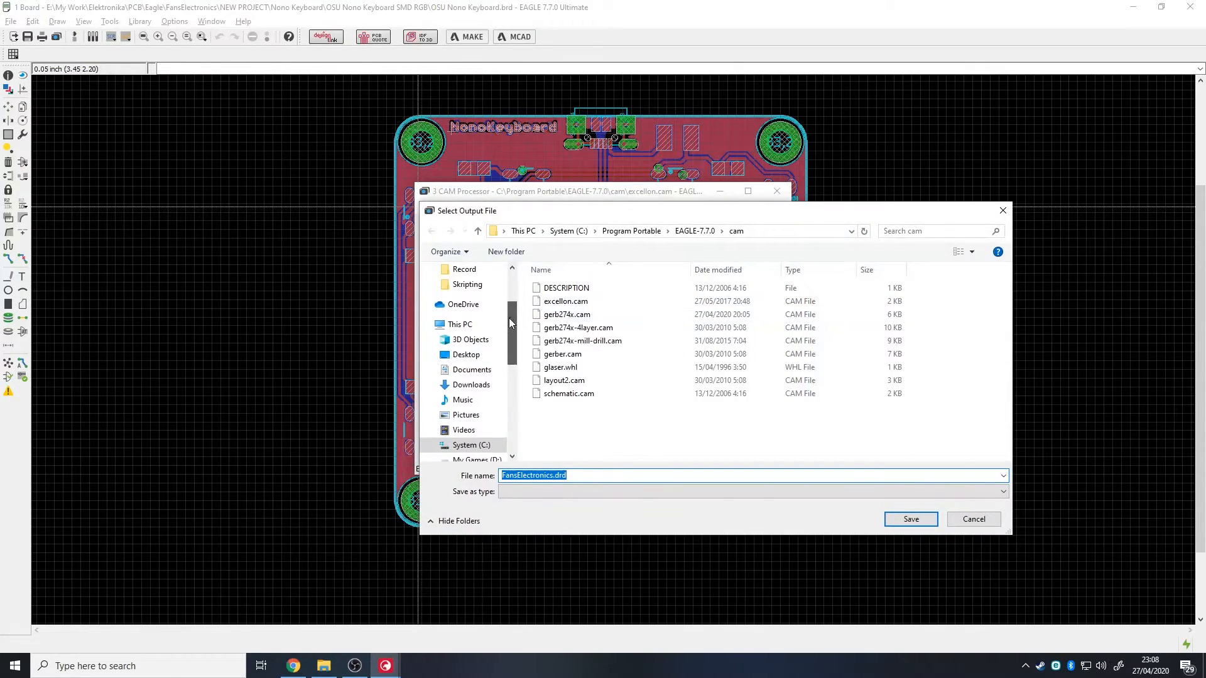
pyautogui.click(471, 297)
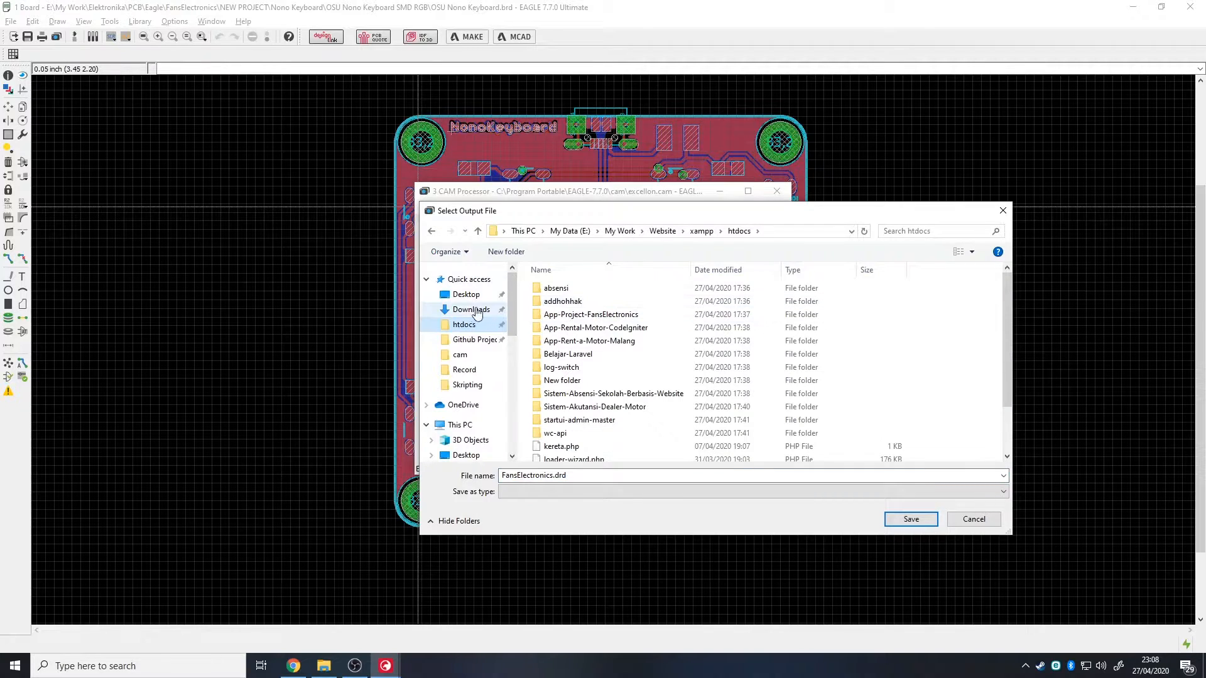
pyautogui.click(466, 310)
pyautogui.click(477, 295)
pyautogui.doubleClick(547, 288)
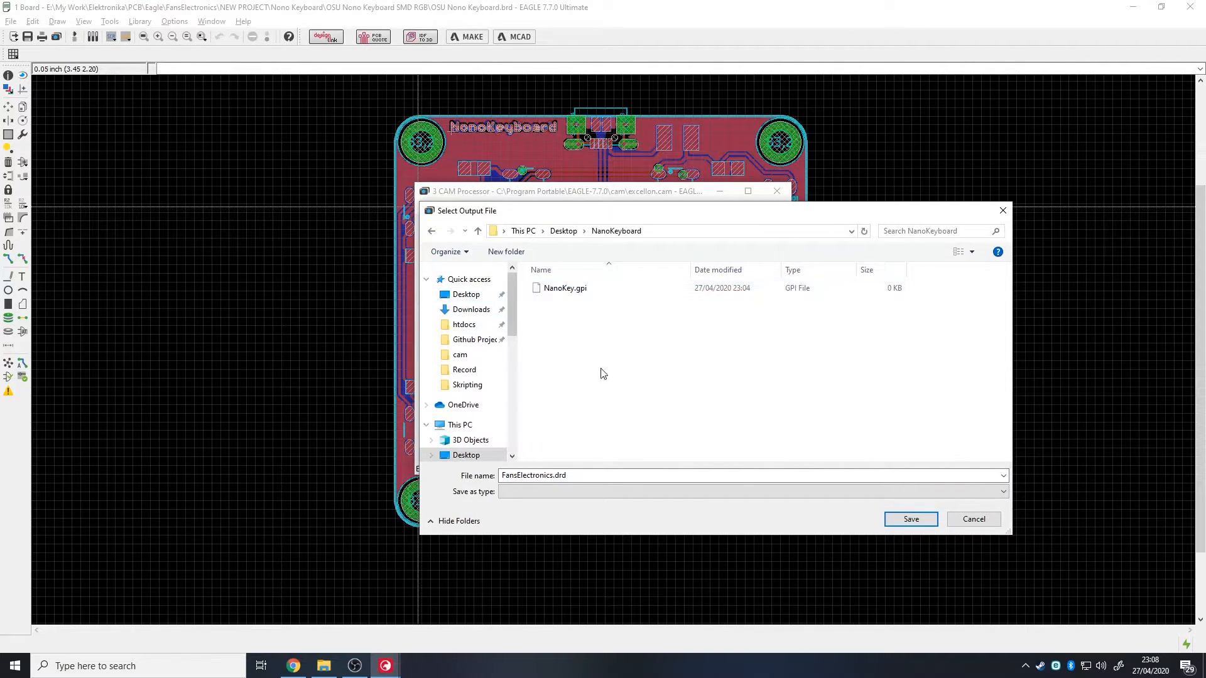
pyautogui.doubleClick(604, 479)
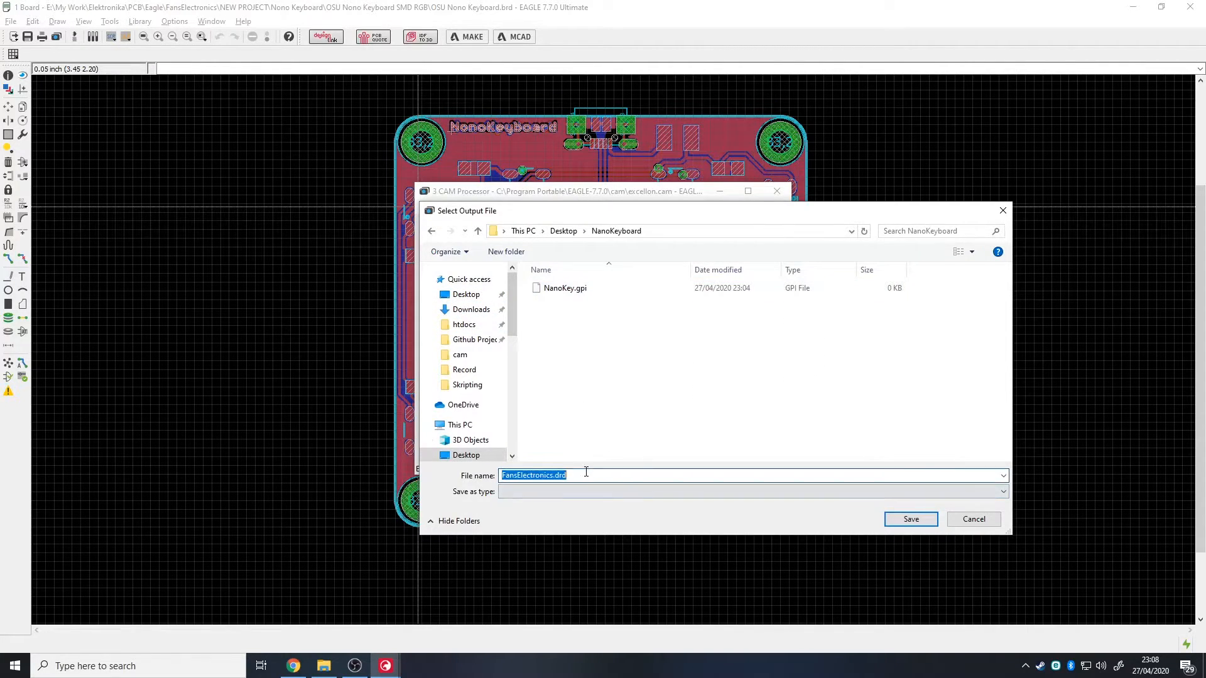
pyautogui.click(910, 519)
# Step: Process the drill data job and close the CAM Processor without saving the job changes
pyautogui.click(552, 449)
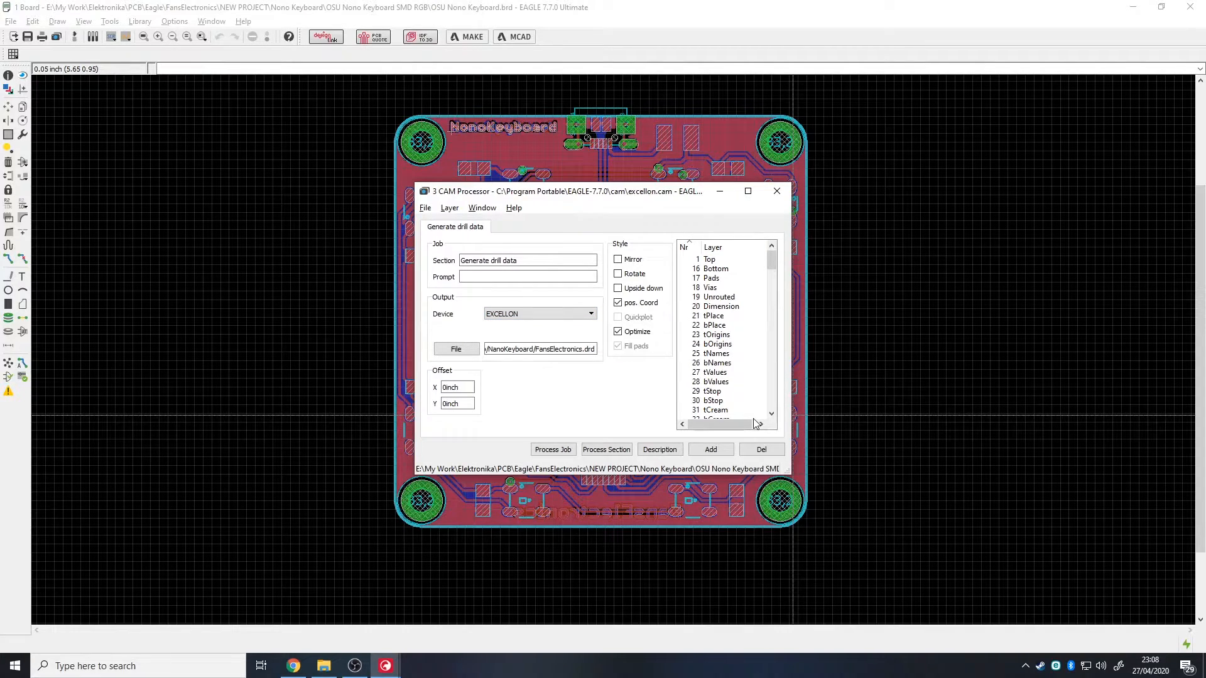
pyautogui.click(777, 191)
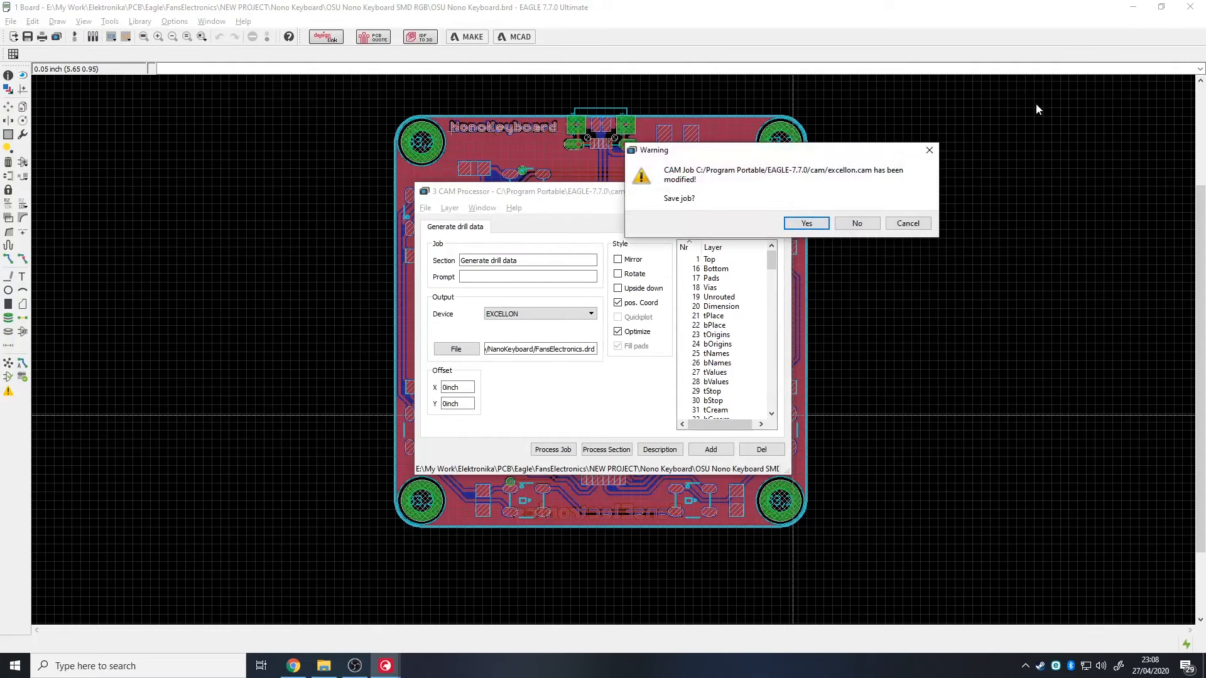
pyautogui.click(857, 224)
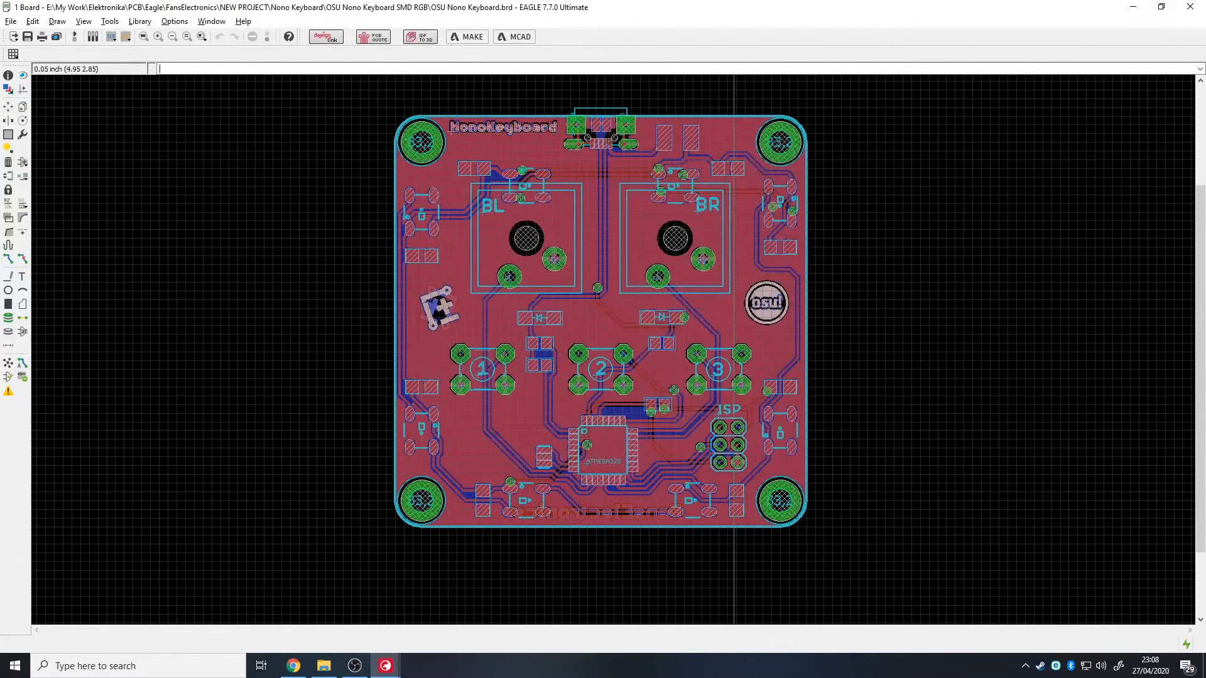
# Step: Minimise the board and open the two keyboard folders on the desktop, inspecting the NanoKeyboard folder and closing it
pyautogui.click(1134, 7)
pyautogui.doubleClick(24, 151)
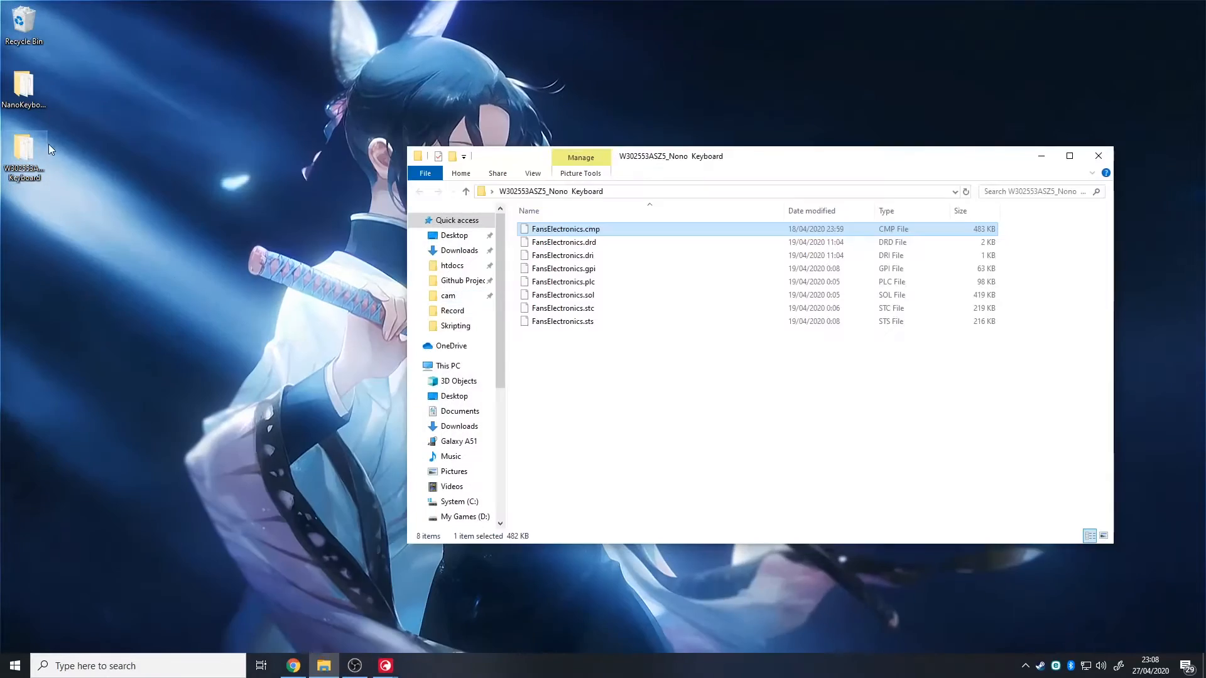
pyautogui.doubleClick(23, 84)
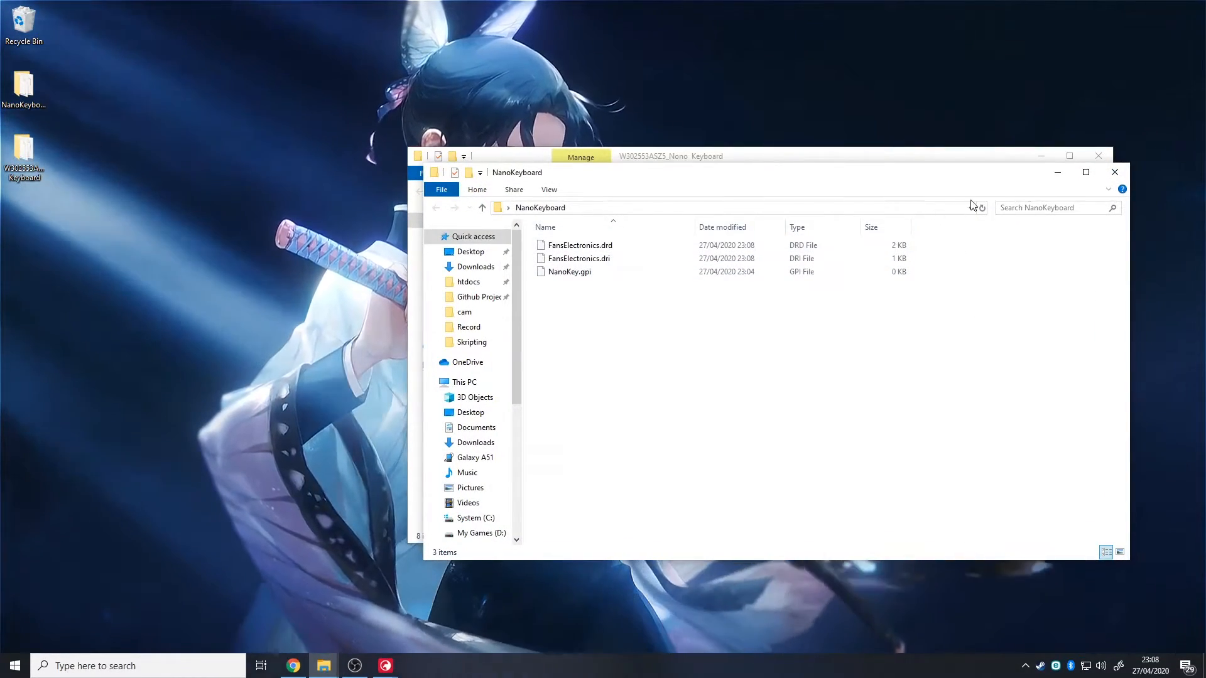
pyautogui.click(1126, 171)
# Step: Maximise the Nono Keyboard folder window and examine the FansElectronics.cmp and FansElectronics.drd files
pyautogui.click(1069, 155)
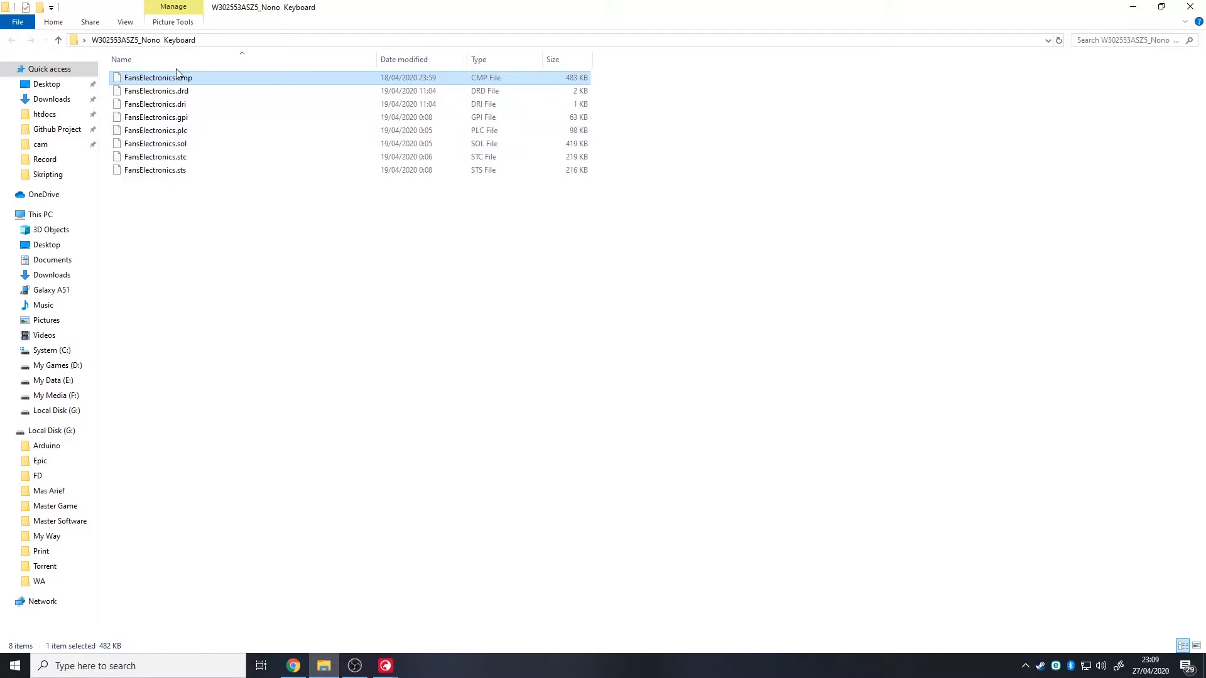
pyautogui.click(187, 83)
pyautogui.click(221, 76)
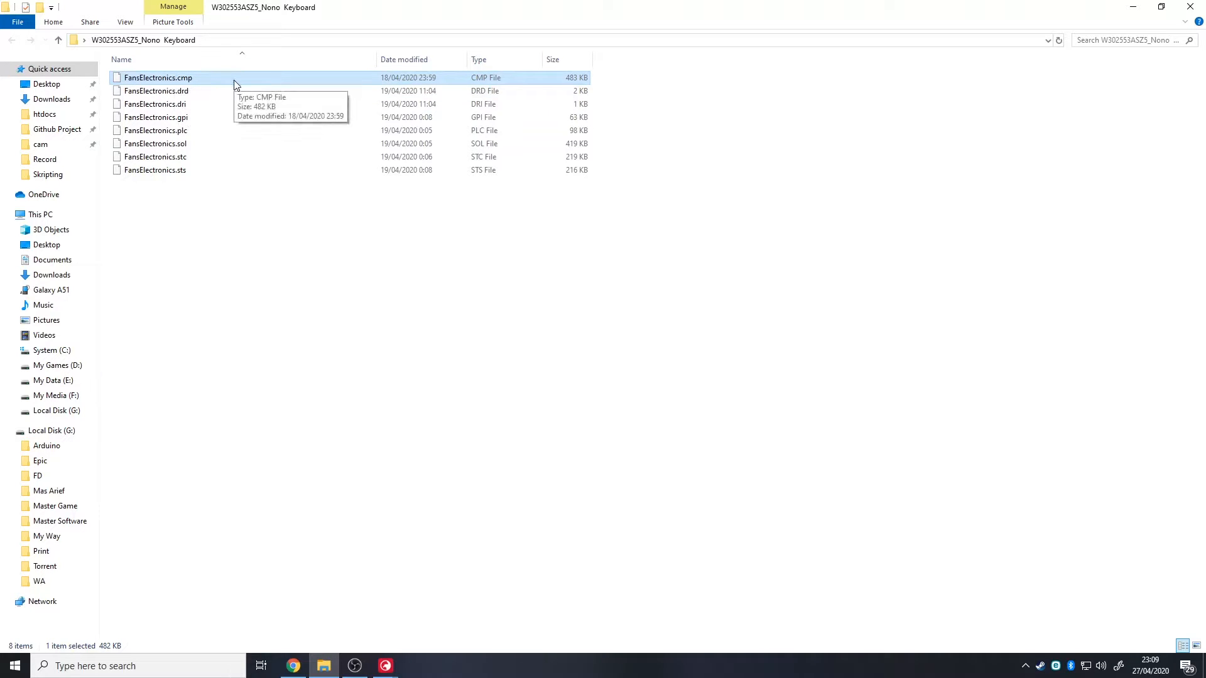
pyautogui.click(145, 92)
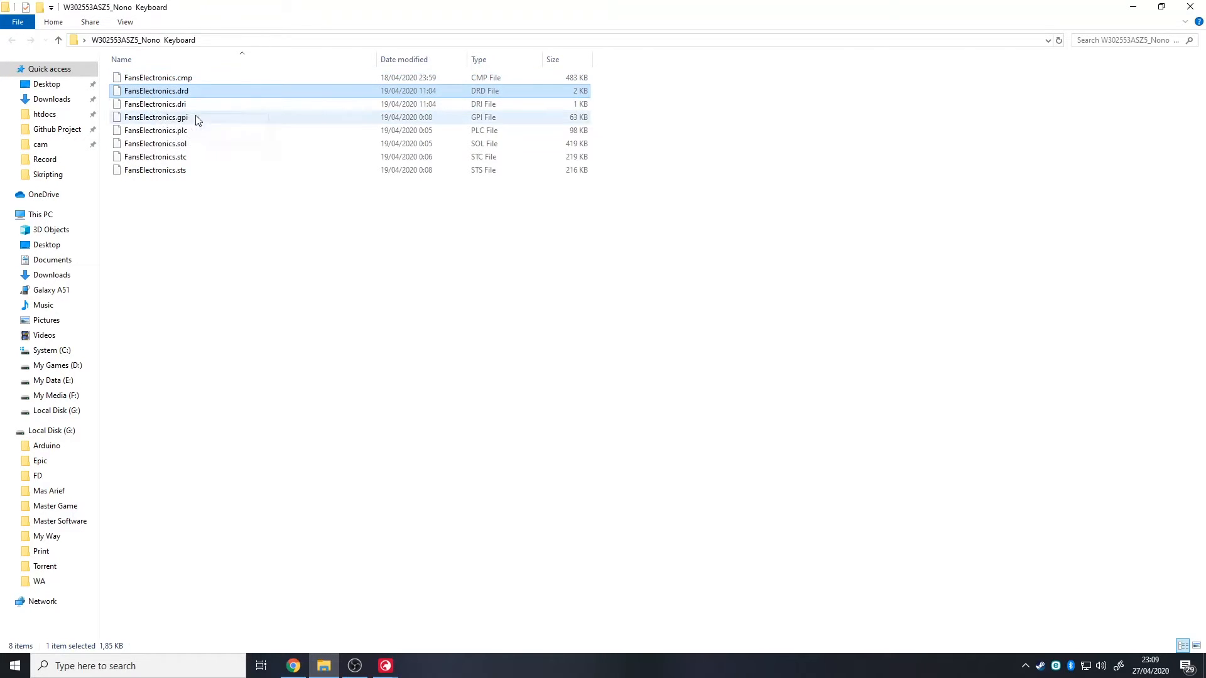
# Step: Select the FansElectronics .cmp, .gpi, .plc, .sol, .stc and .sts files together for review and clear the selection
pyautogui.click(196, 81)
pyautogui.keyDown('ctrl'); pyautogui.click(179, 118); pyautogui.keyUp('ctrl')
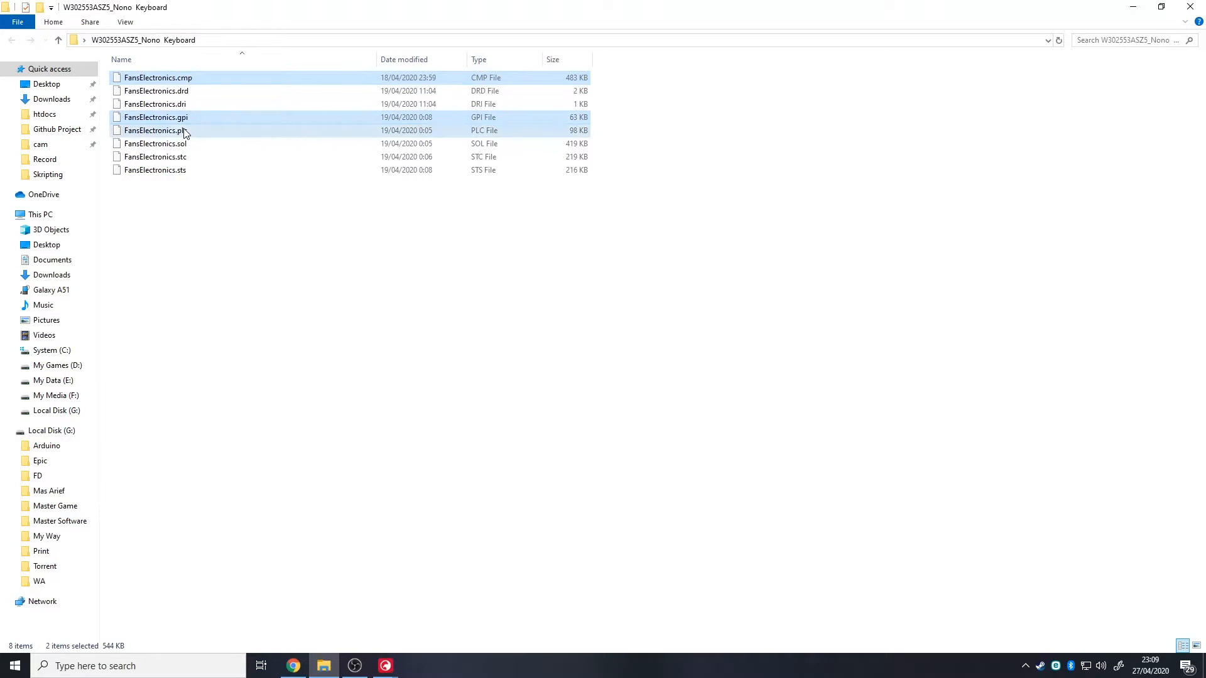
pyautogui.keyDown('ctrl'); pyautogui.click(179, 131); pyautogui.keyUp('ctrl')
pyautogui.keyDown('ctrl'); pyautogui.click(179, 144); pyautogui.keyUp('ctrl')
pyautogui.keyDown('ctrl'); pyautogui.click(179, 157); pyautogui.keyUp('ctrl')
pyautogui.keyDown('ctrl'); pyautogui.click(178, 171); pyautogui.keyUp('ctrl')
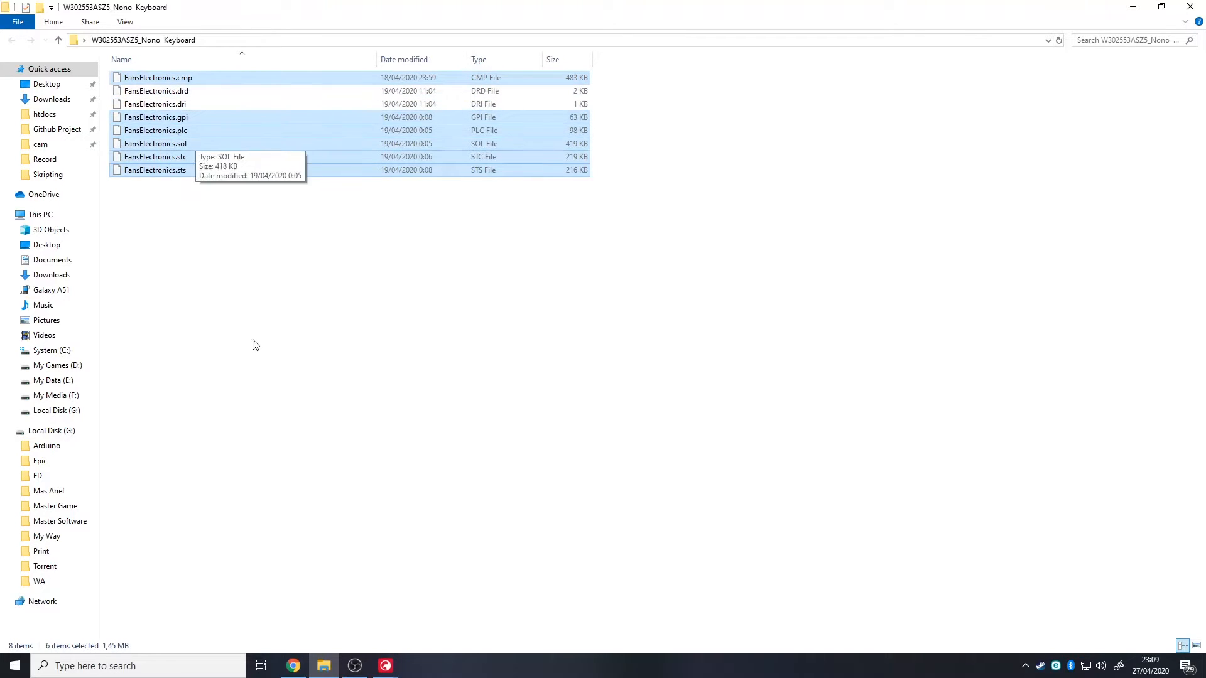
pyautogui.click(270, 367)
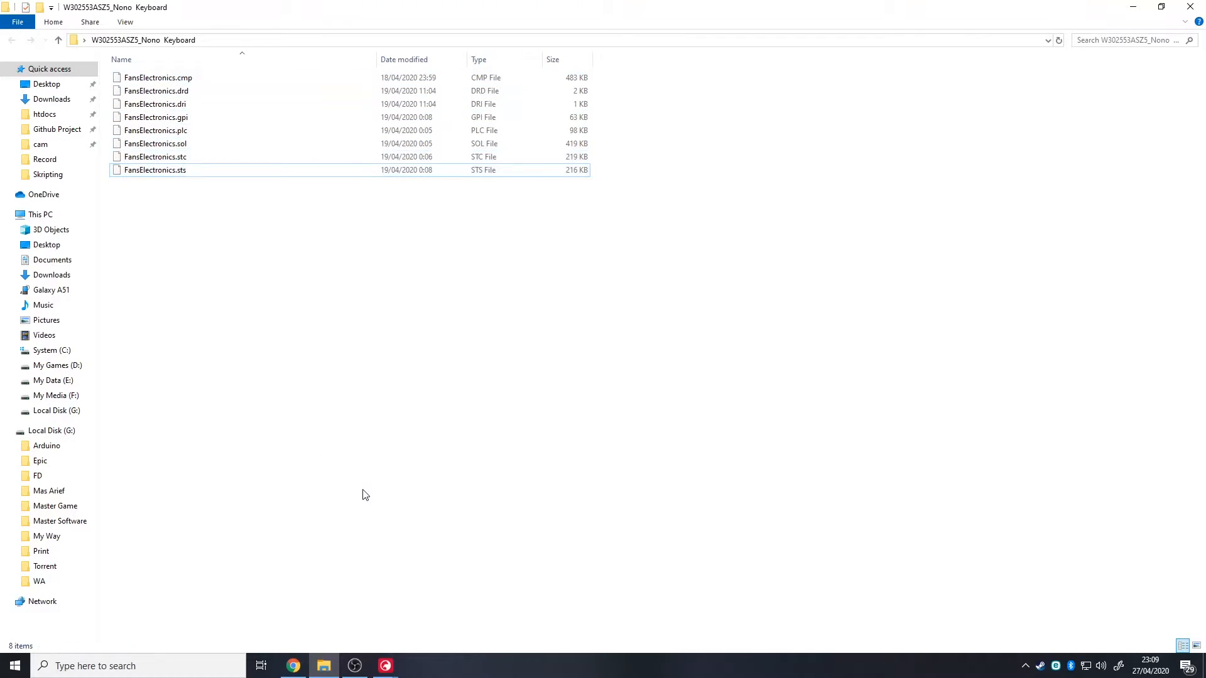
# Step: Switch to Chrome and search Google for "gerber viewer" in a new tab
pyautogui.click(293, 666)
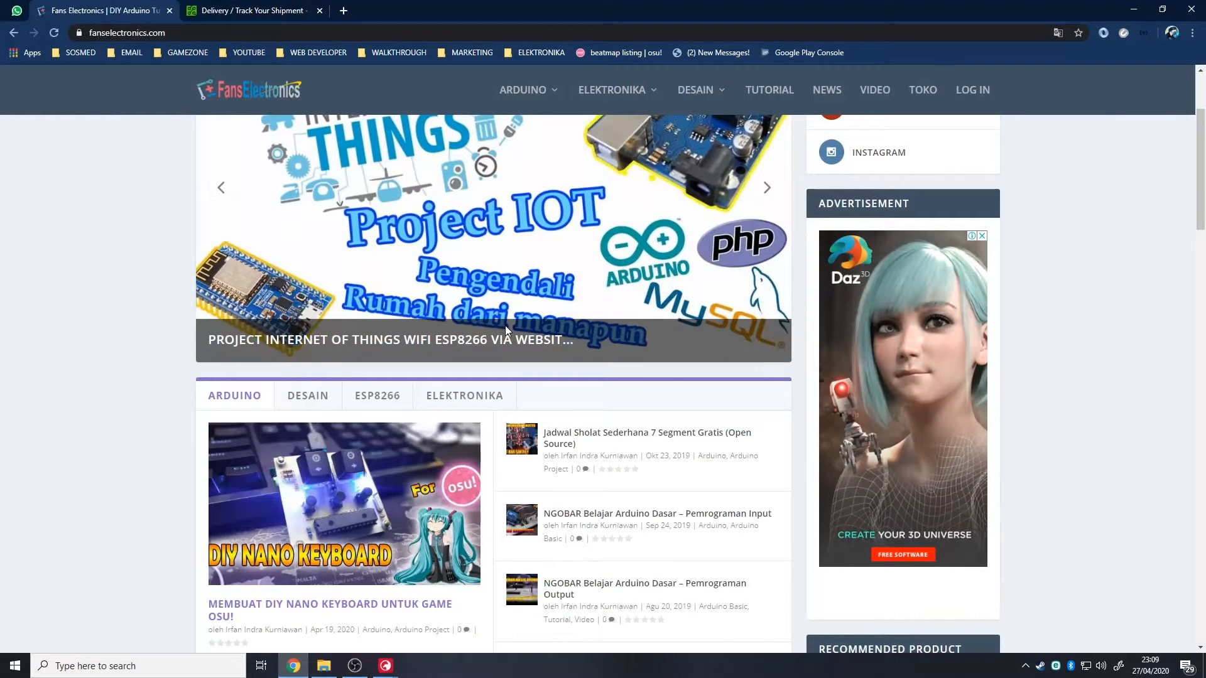
pyautogui.click(254, 11)
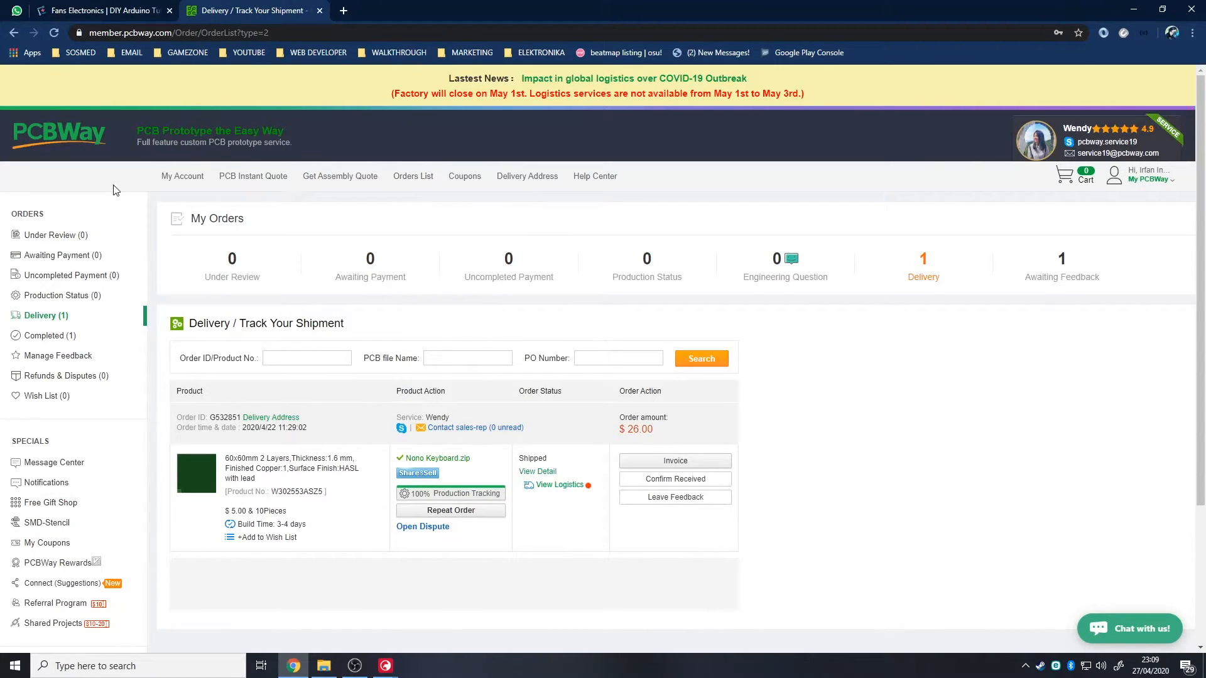
pyautogui.click(343, 11)
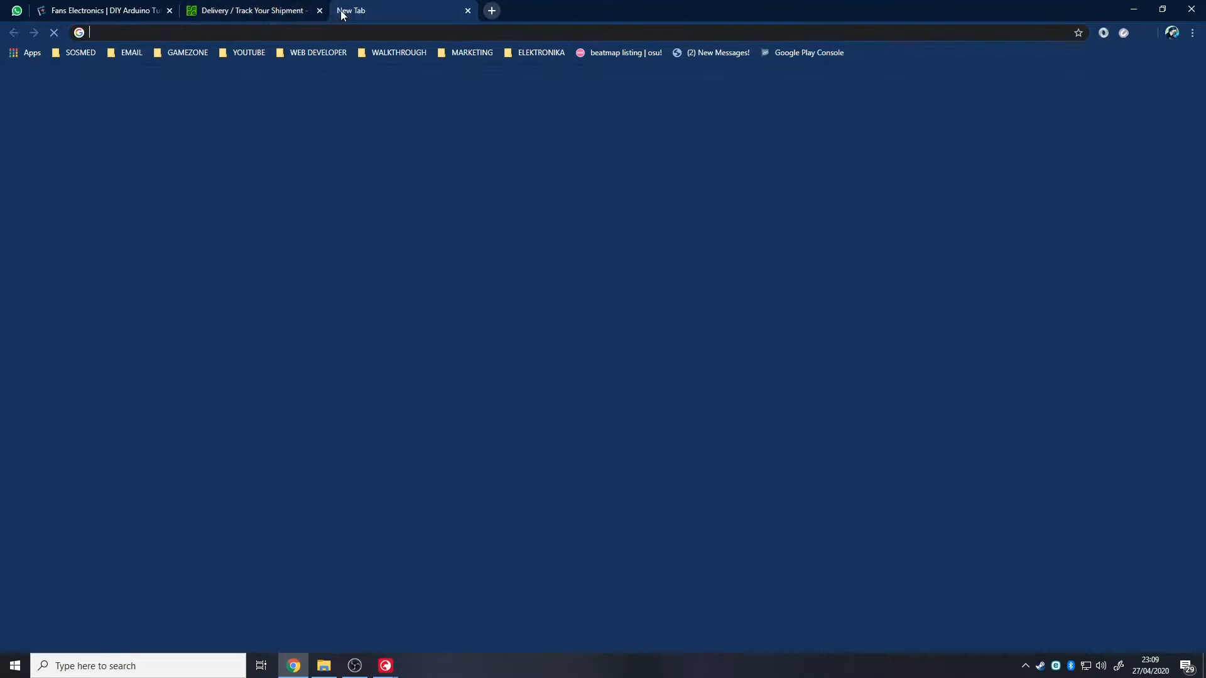
pyautogui.write('gerverviewr')
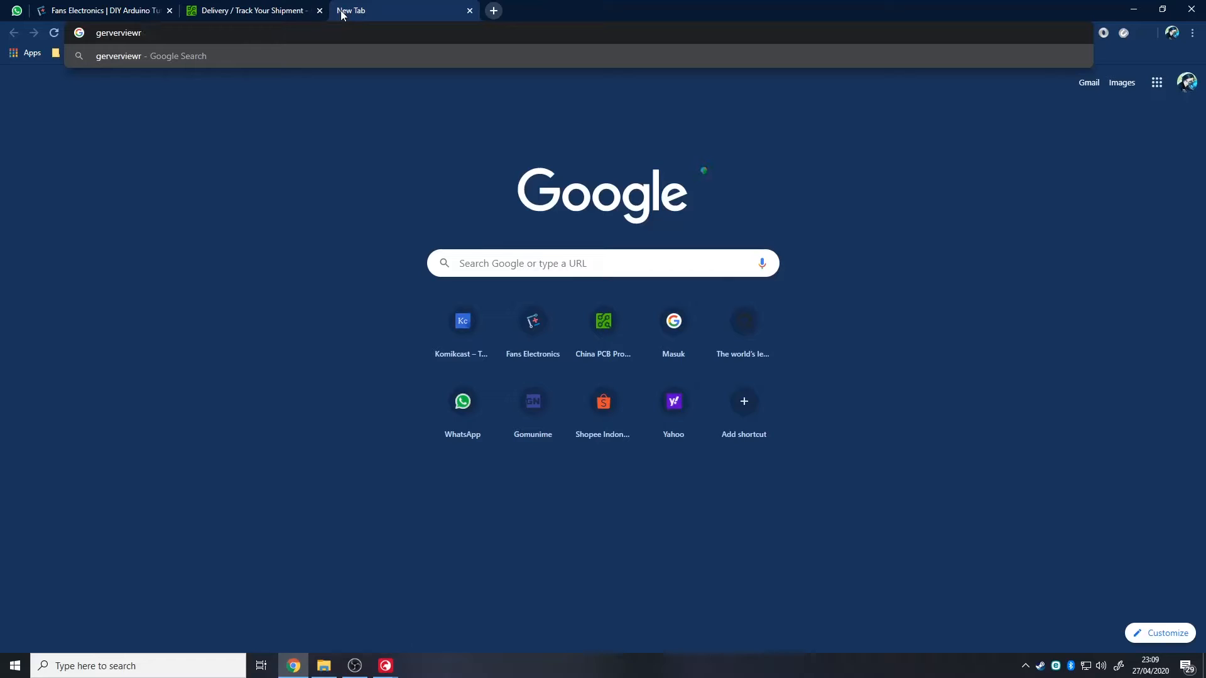
pyautogui.press('BackSpace')
pyautogui.press('BackSpace')
pyautogui.press('BackSpace')
pyautogui.press('BackSpace')
pyautogui.press('BackSpace')
pyautogui.press('BackSpace')
pyautogui.press('BackSpace')
pyautogui.press('BackSpace')
pyautogui.write('ber')
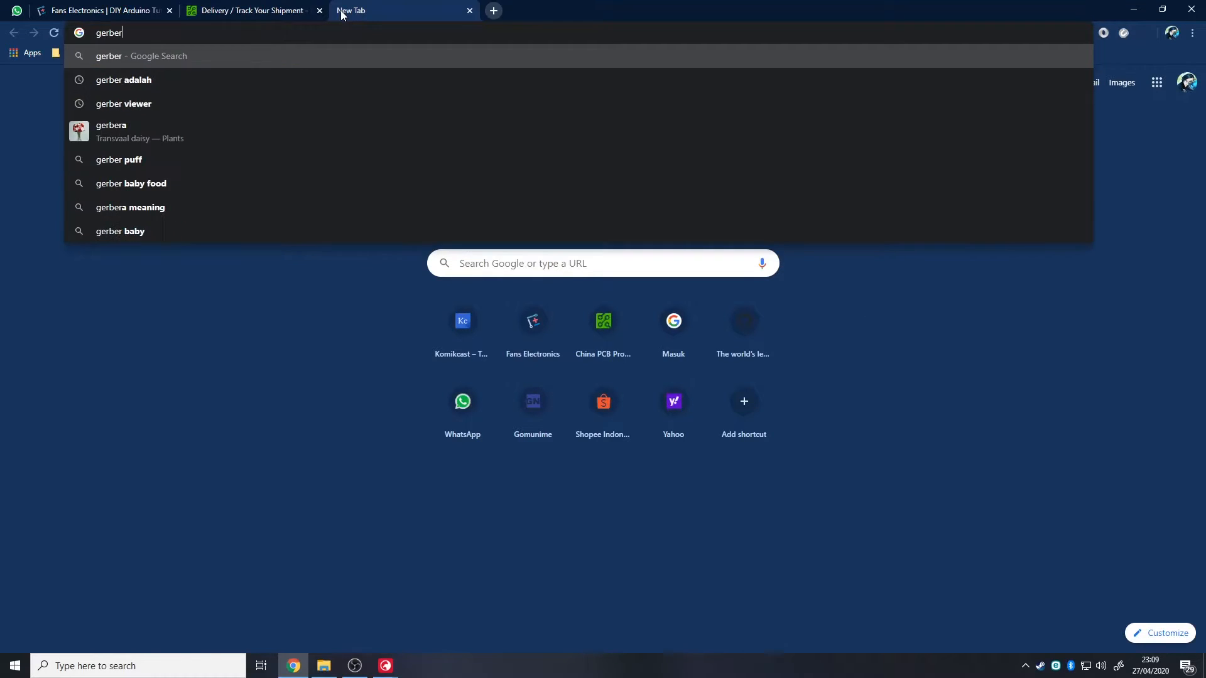
pyautogui.click(264, 104)
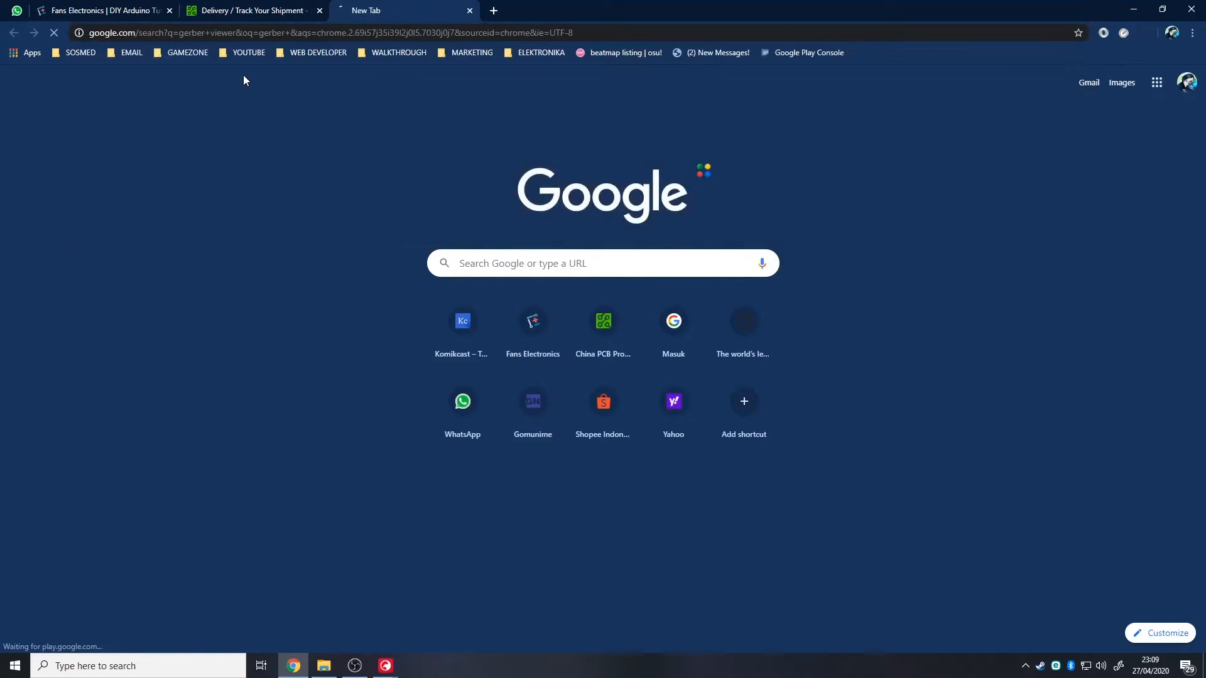
# Step: Refine the search to "gerber viewer pcb way" and open PCBWay's Online Gerber Viewer at its upload area
pyautogui.click(262, 84)
pyautogui.write('pc')
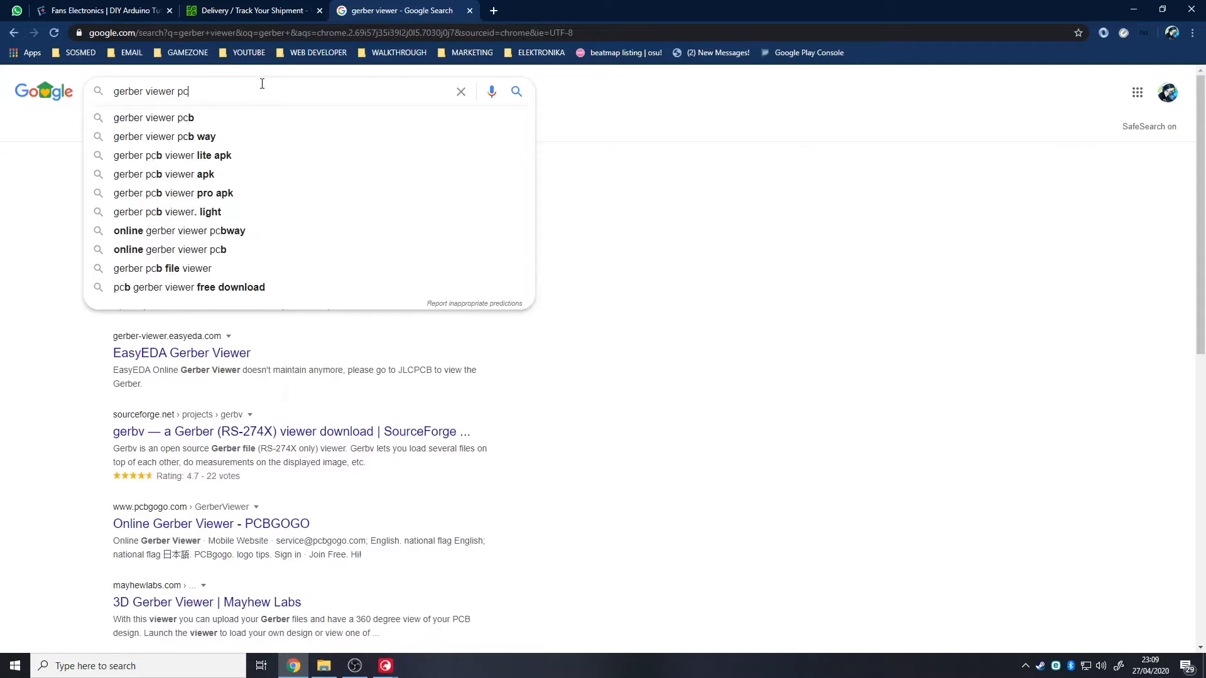
pyautogui.click(151, 137)
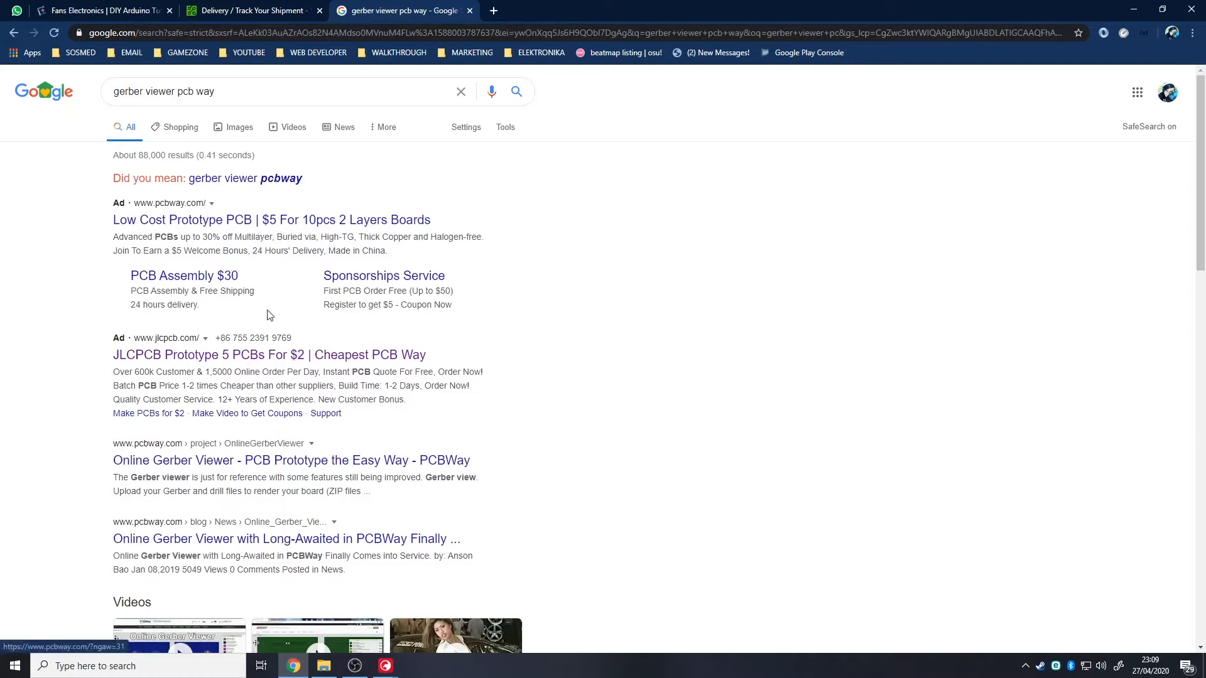
pyautogui.click(284, 460)
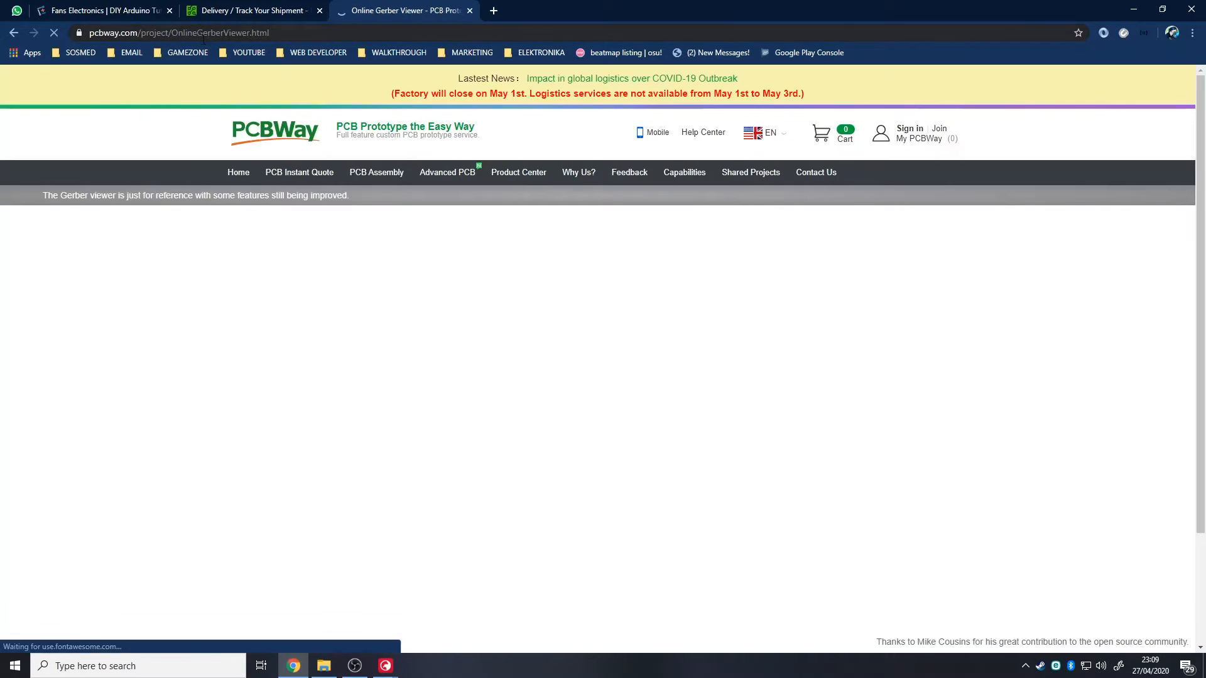
pyautogui.click(327, 32)
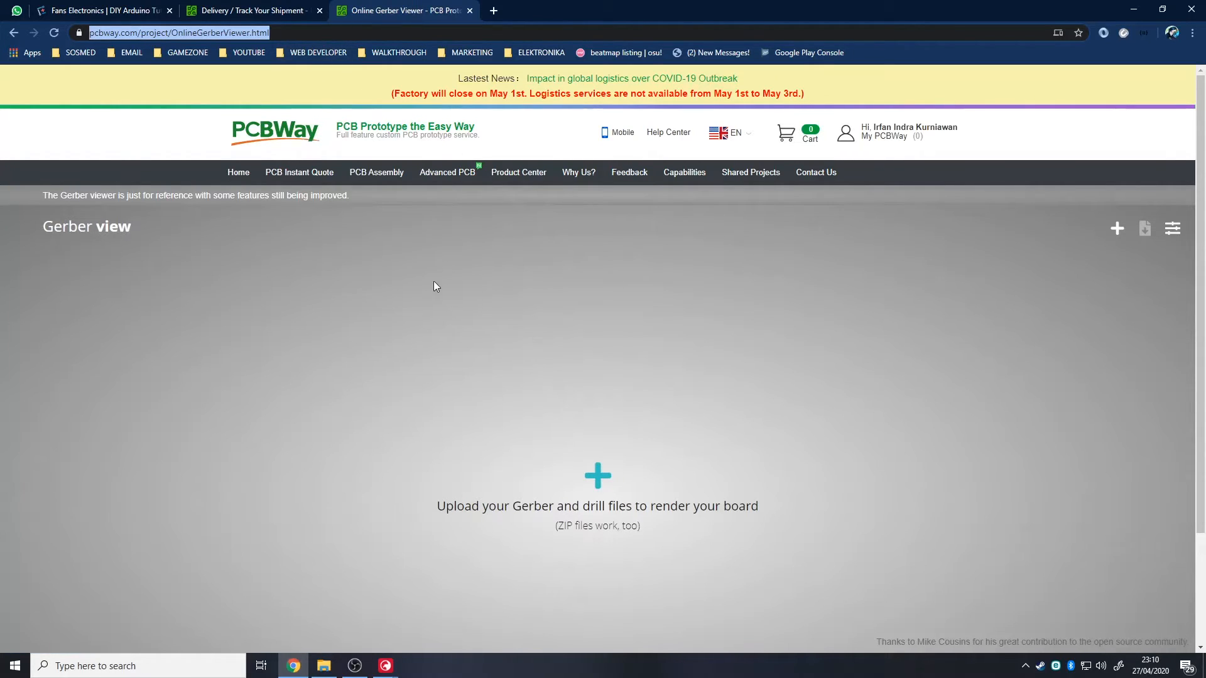
pyautogui.scroll(-2, 157, 222)
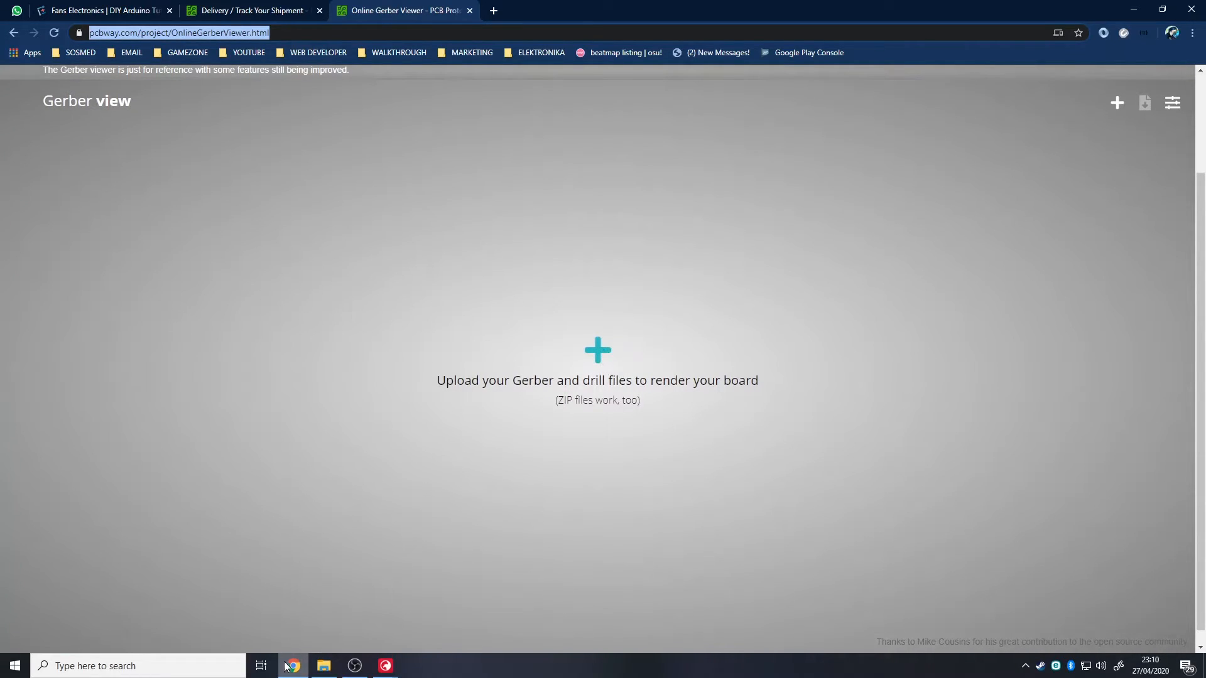
# Step: Switch to the Nono Keyboard folder and compress every file except FansElectronics.drd into a ZIP archive with the default name
pyautogui.click(324, 666)
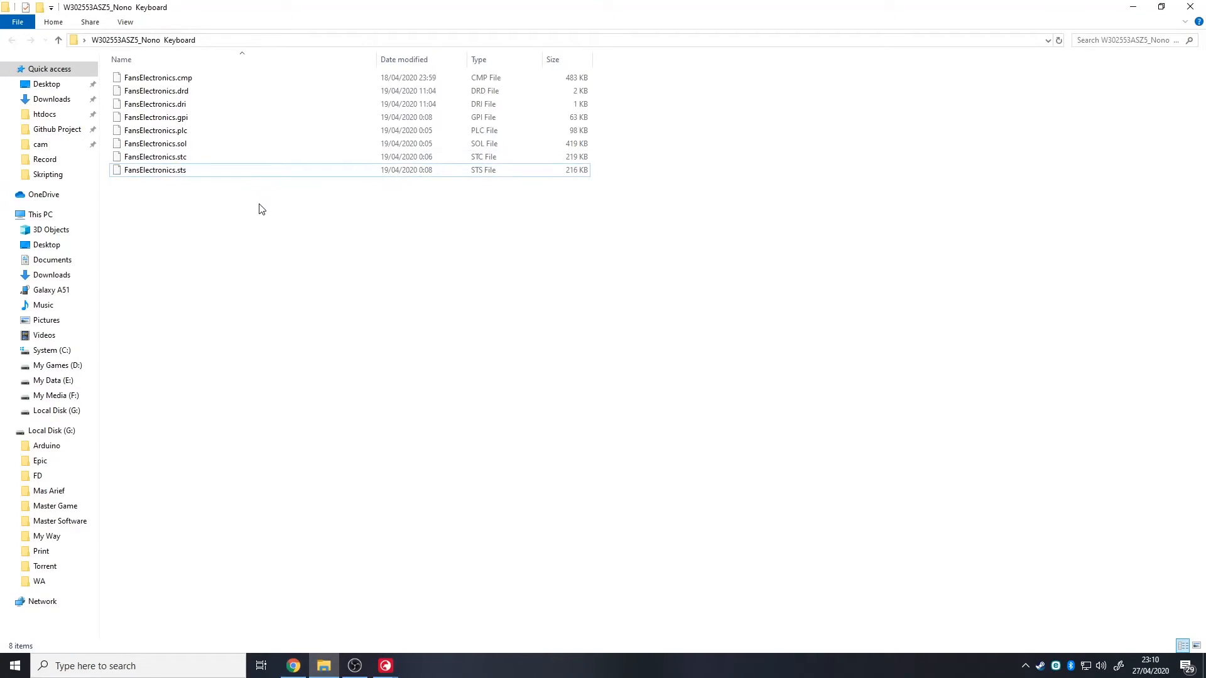
pyautogui.hotkey('ctrl', 'a')
pyautogui.keyDown('ctrl'); pyautogui.click(178, 89); pyautogui.keyUp('ctrl')
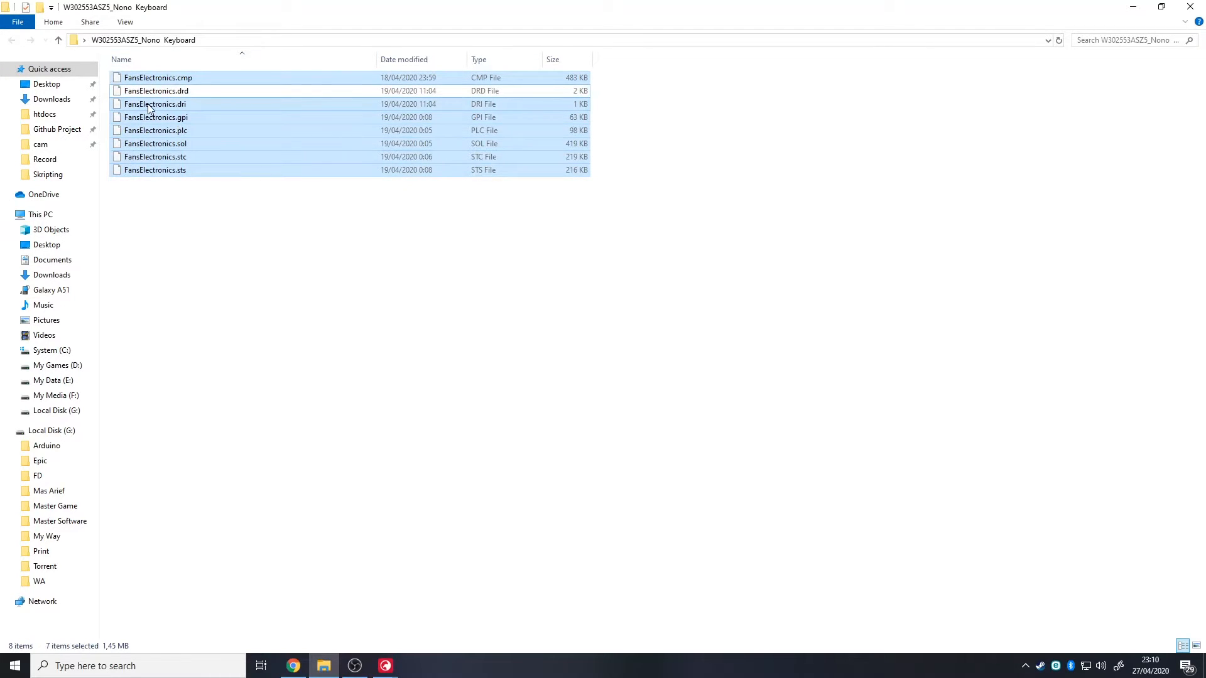
pyautogui.rightClick(171, 105)
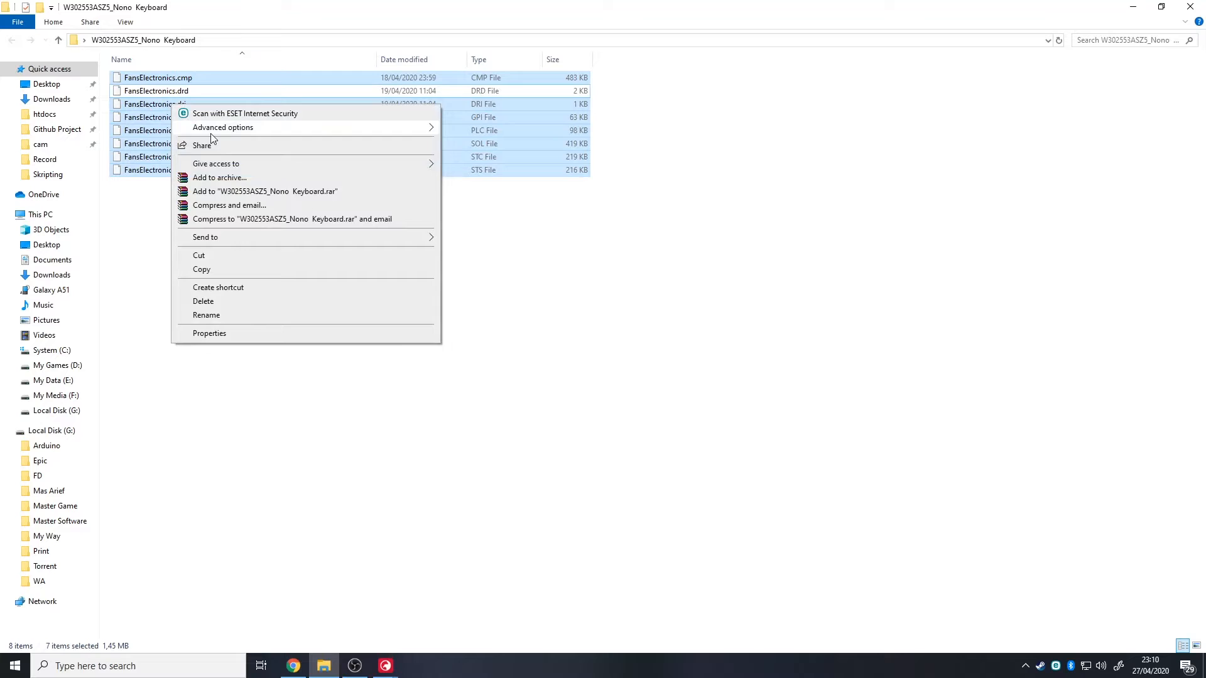
pyautogui.click(242, 178)
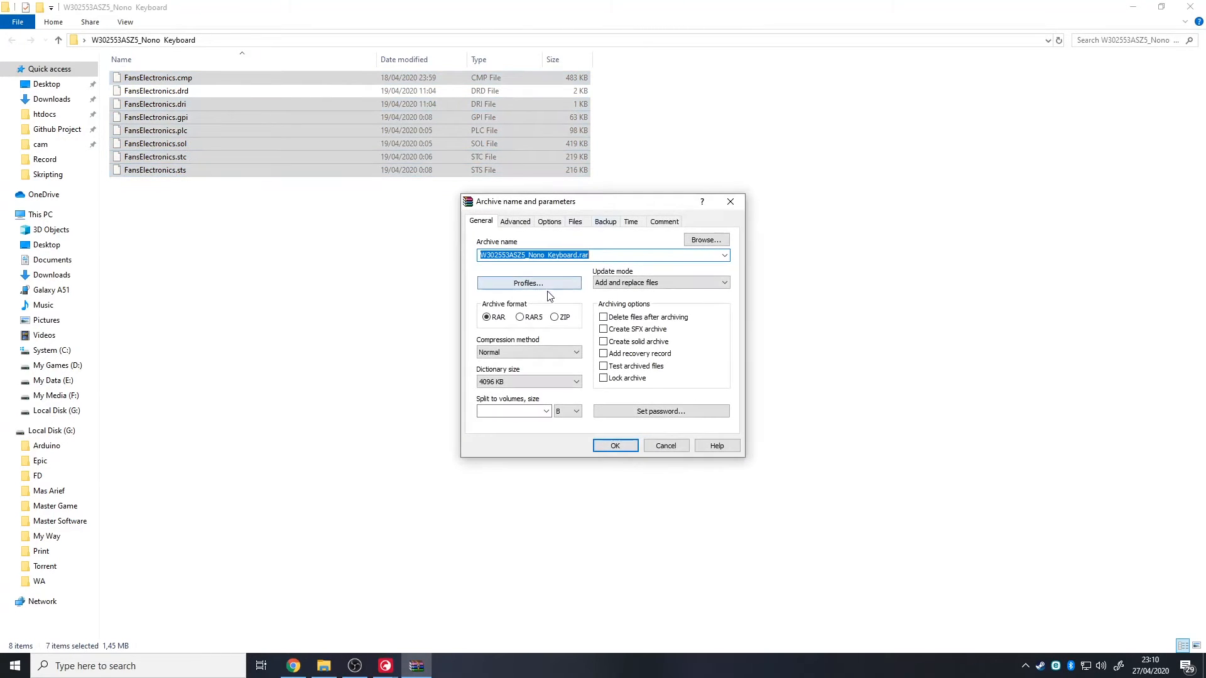
pyautogui.click(555, 317)
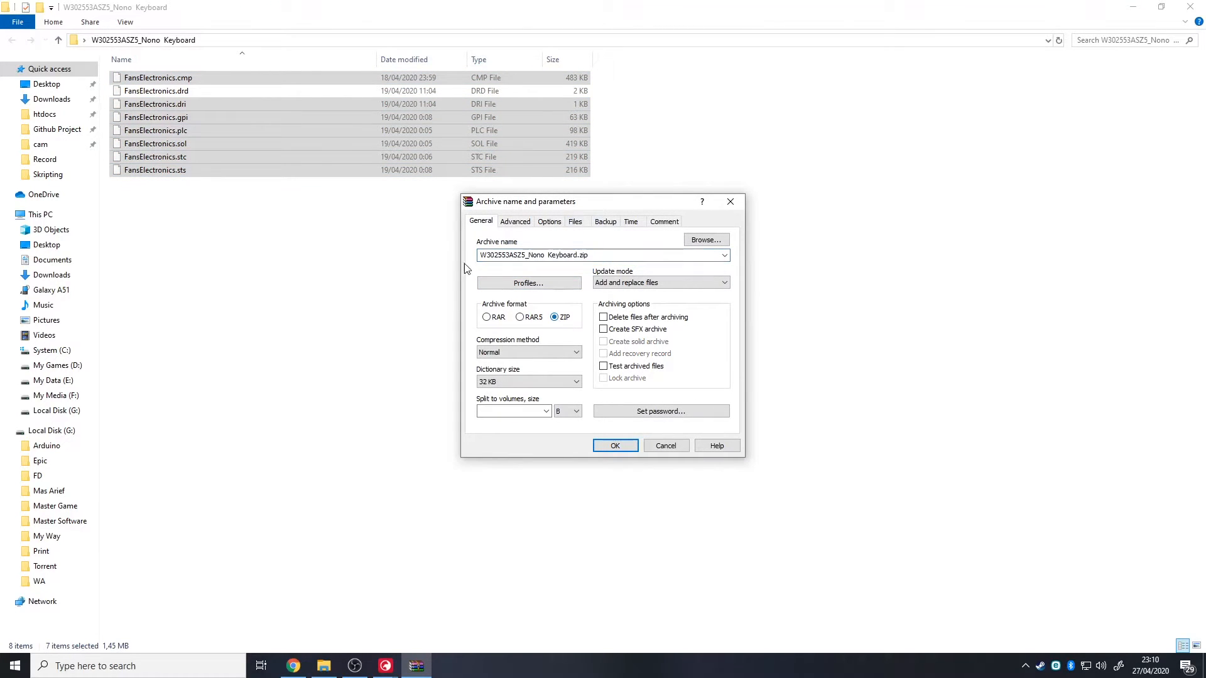
pyautogui.click(626, 447)
# Step: Upload the new ZIP archive from the folder to the PCBWay Gerber viewer in Chrome
pyautogui.click(259, 218)
pyautogui.click(209, 186)
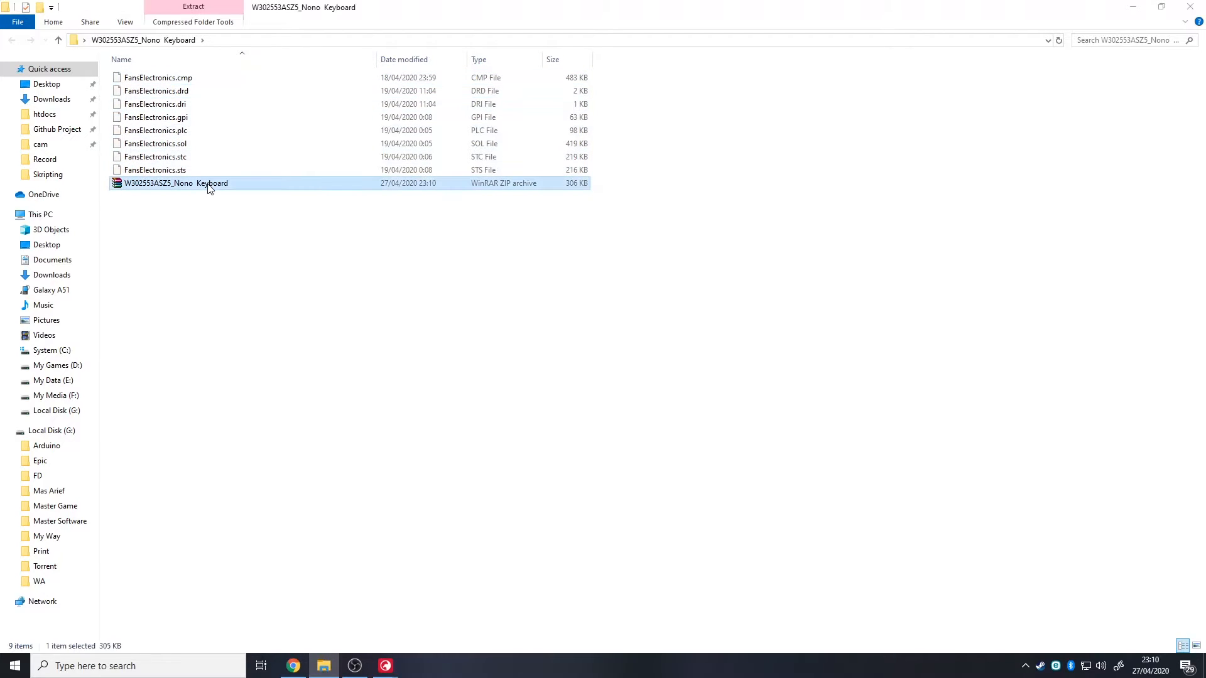
pyautogui.moveTo(172, 184); pyautogui.dragTo(587, 353)
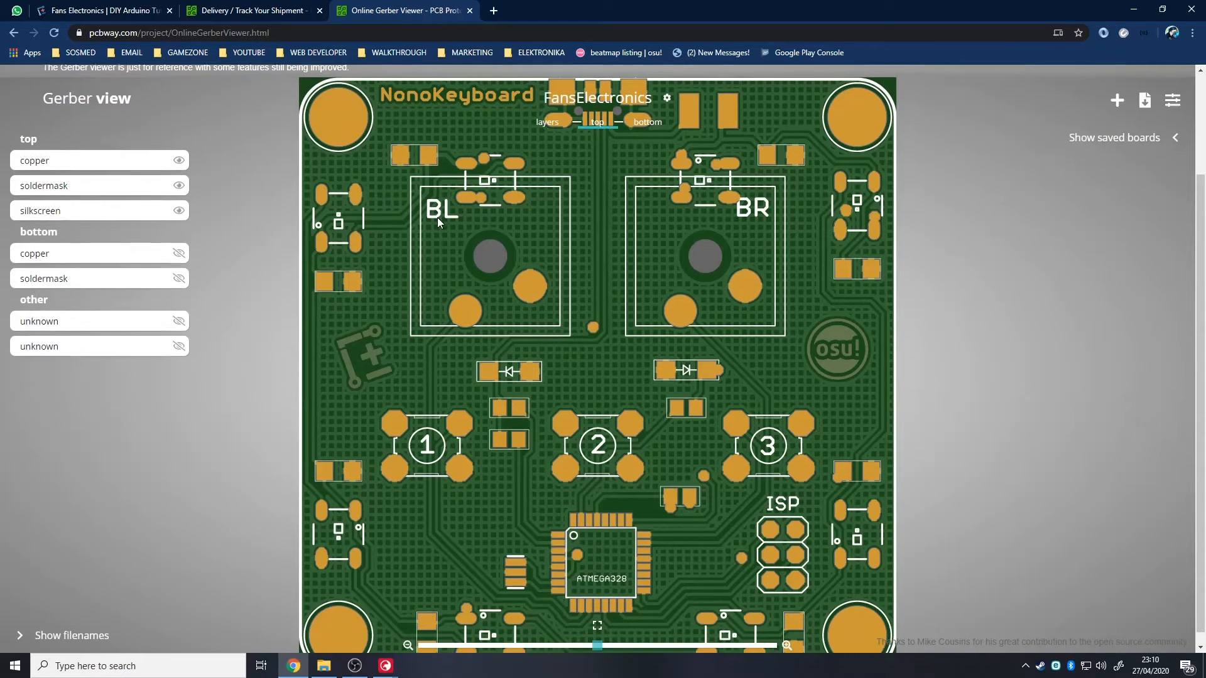
# Step: Examine the rendered top side of the board and the viewer's list of detected layers
pyautogui.scroll(-1, 388, 185)
pyautogui.scroll(3, 600, 237)
pyautogui.scroll(-3, 573, 258)
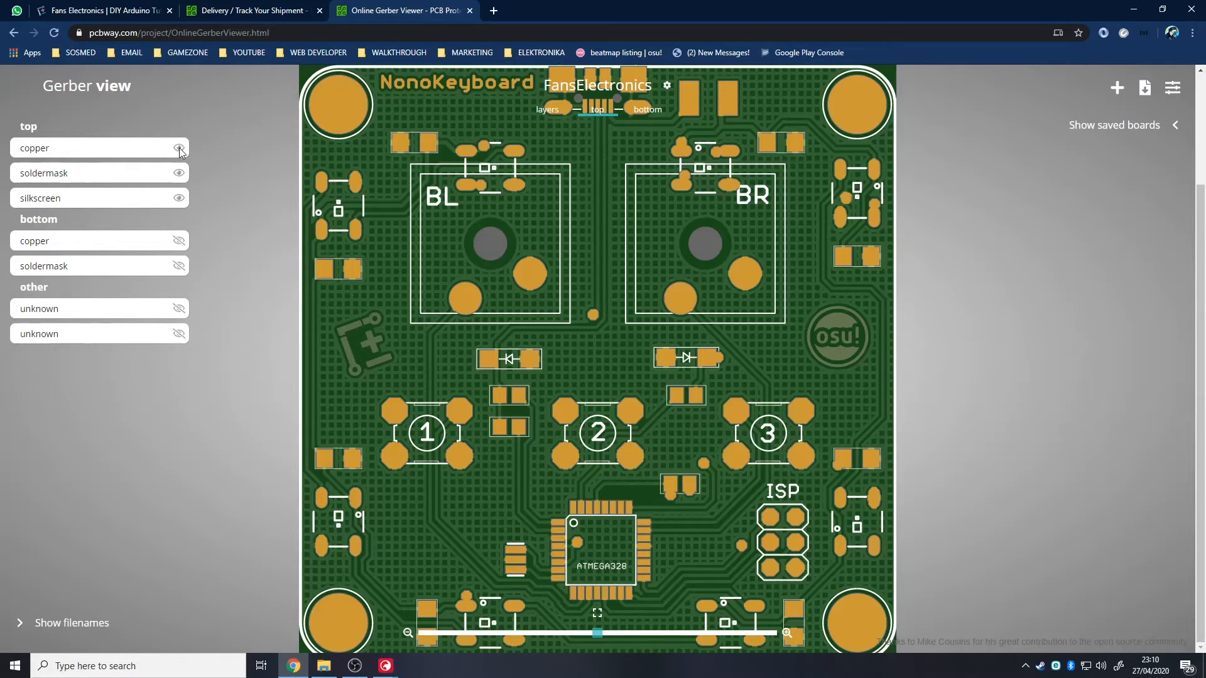
pyautogui.rightClick(64, 174)
pyautogui.click(42, 174)
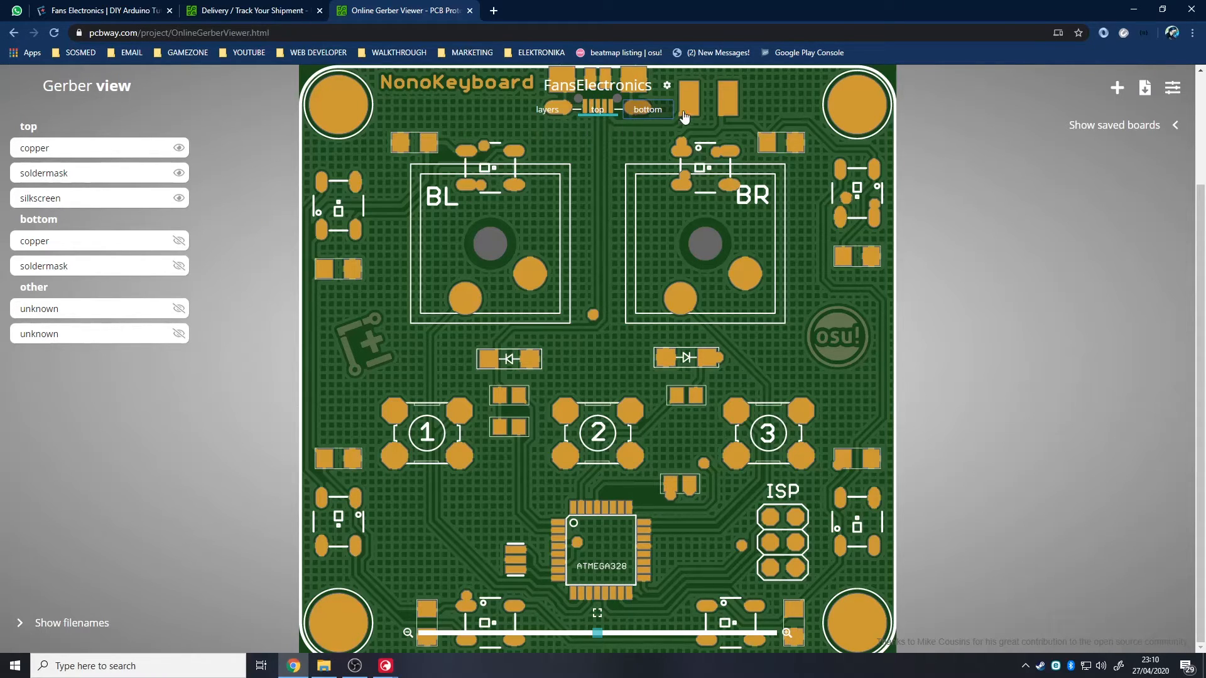
# Step: Switch the viewer to the layers view and hide all the top and bottom copper, soldermask and silkscreen layers
pyautogui.click(559, 113)
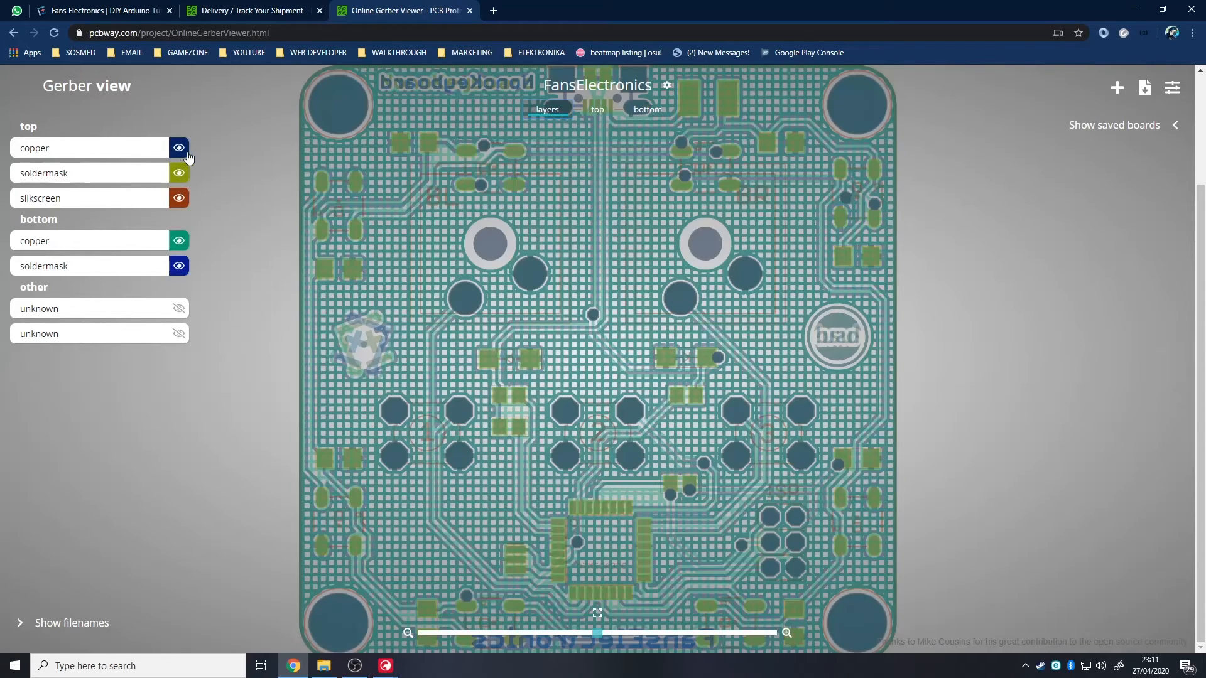
pyautogui.click(181, 149)
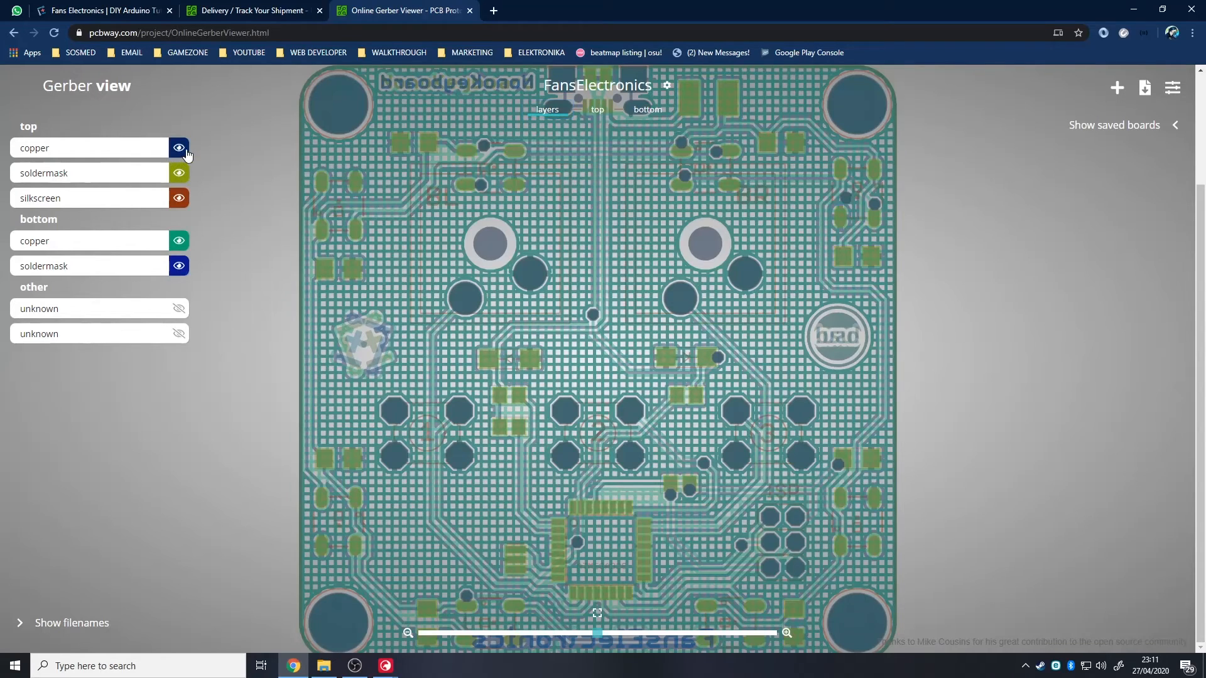
pyautogui.click(186, 175)
pyautogui.click(186, 199)
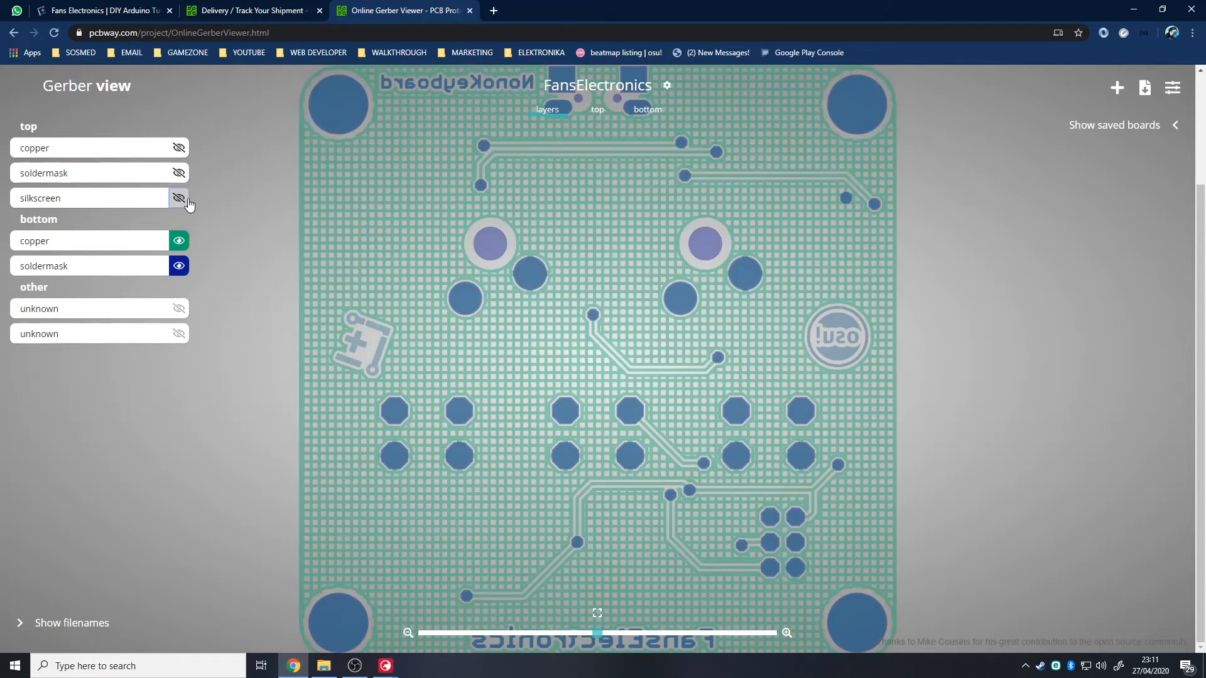
pyautogui.click(178, 248)
pyautogui.click(179, 267)
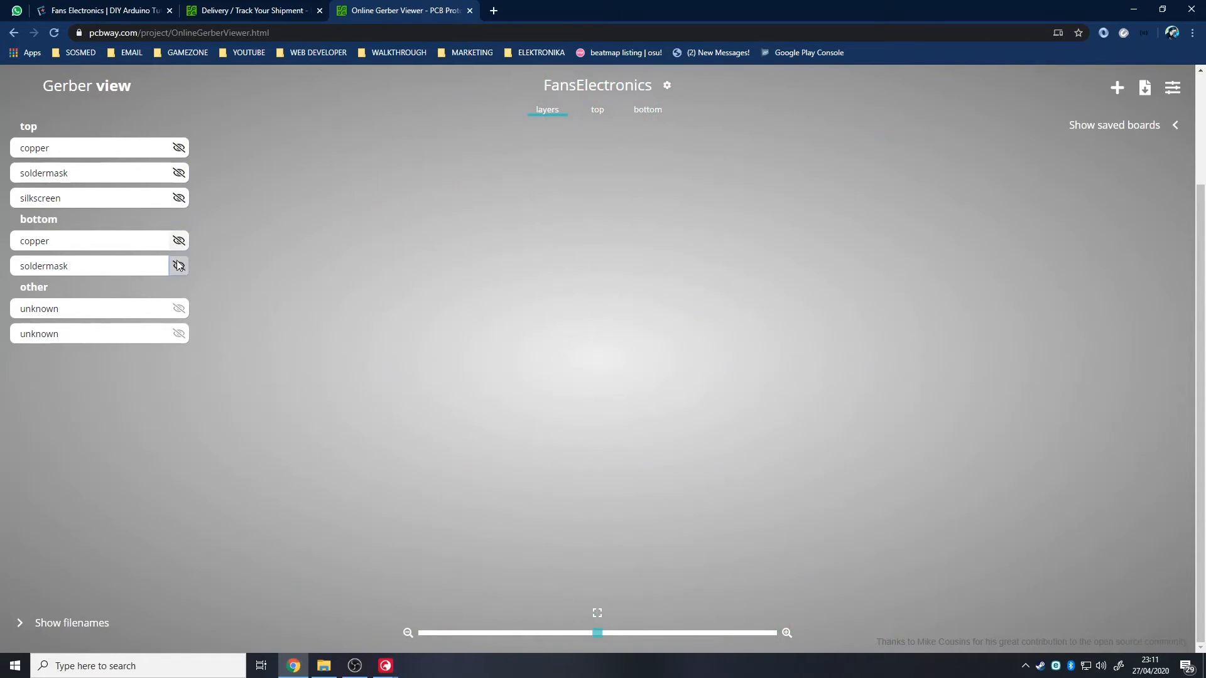
# Step: Show the bottom and top soldermask layers for inspection and hide them both again
pyautogui.click(179, 267)
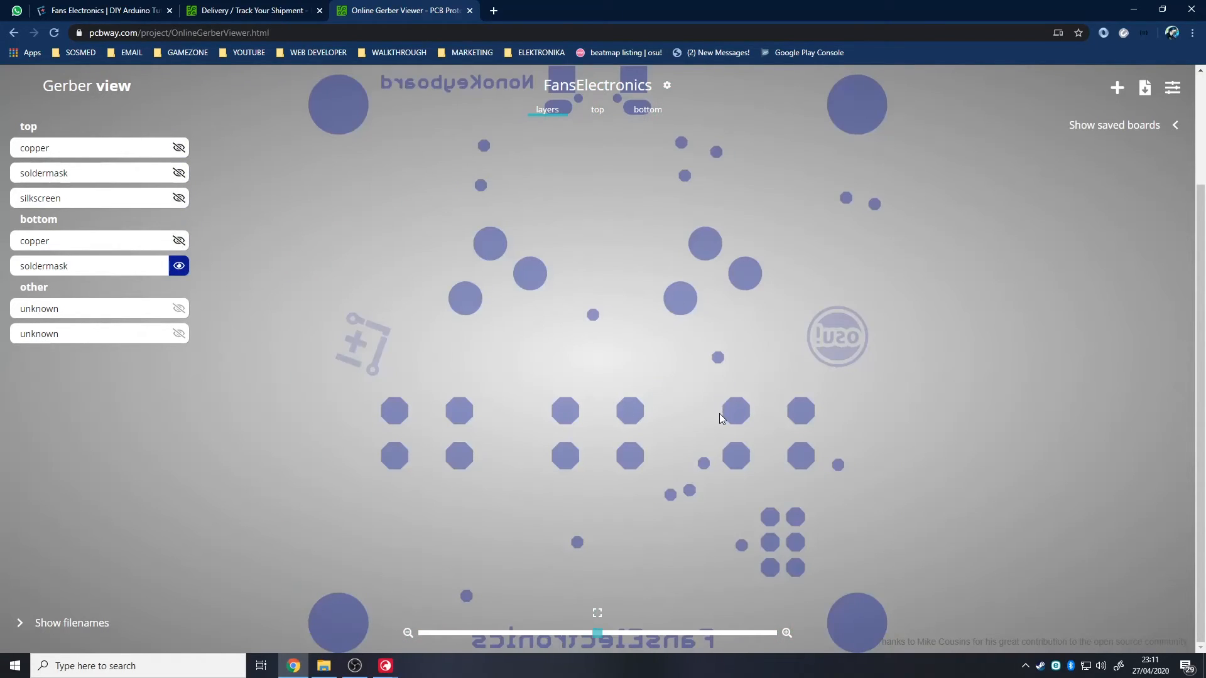
pyautogui.click(179, 173)
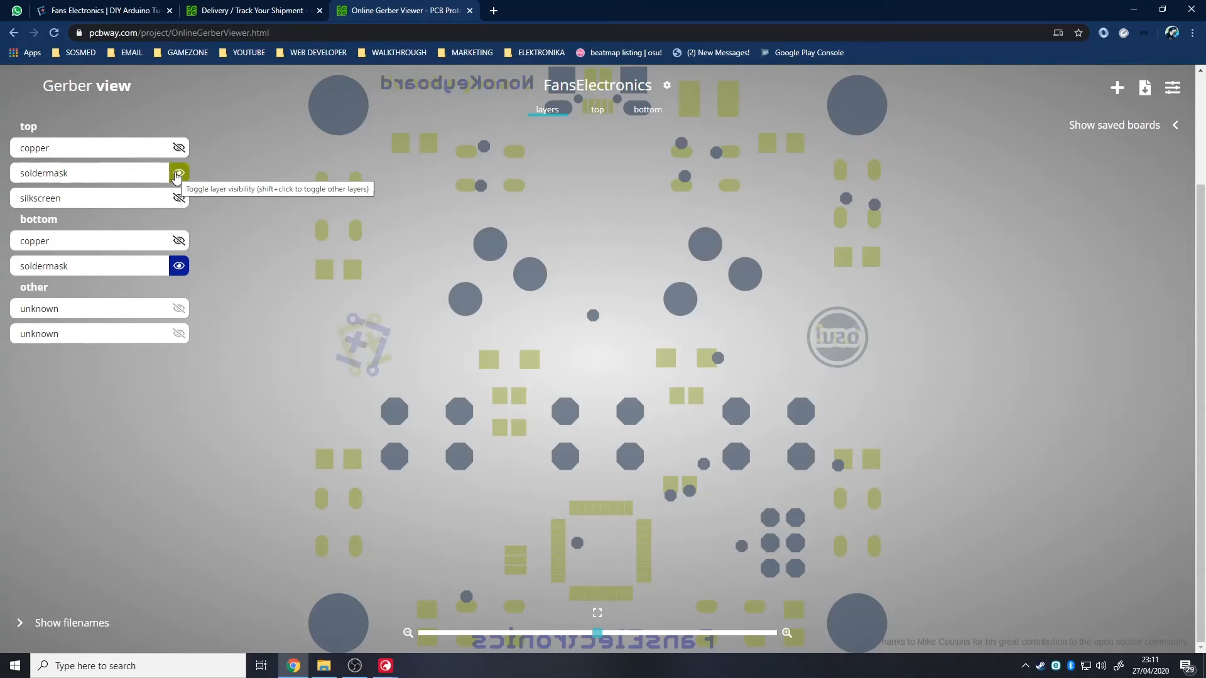
pyautogui.click(177, 175)
pyautogui.click(178, 268)
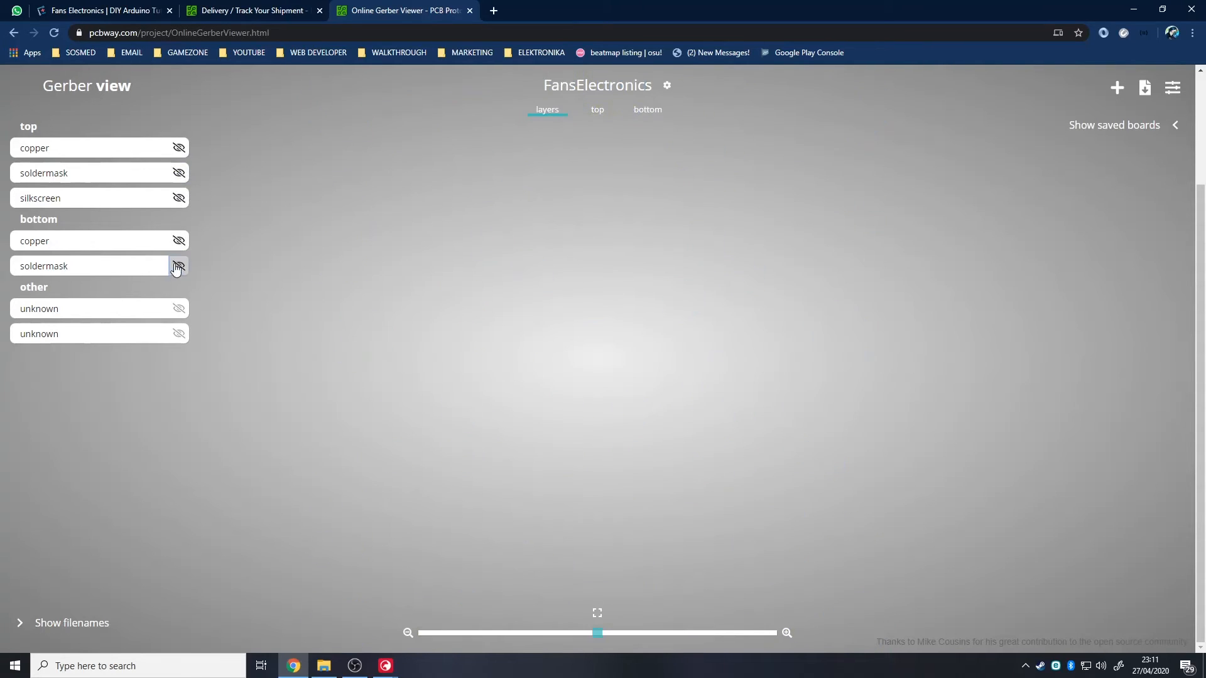
# Step: Turn the top and bottom copper and soldermask layers and the top silkscreen back on
pyautogui.click(179, 243)
pyautogui.click(179, 198)
pyautogui.click(179, 173)
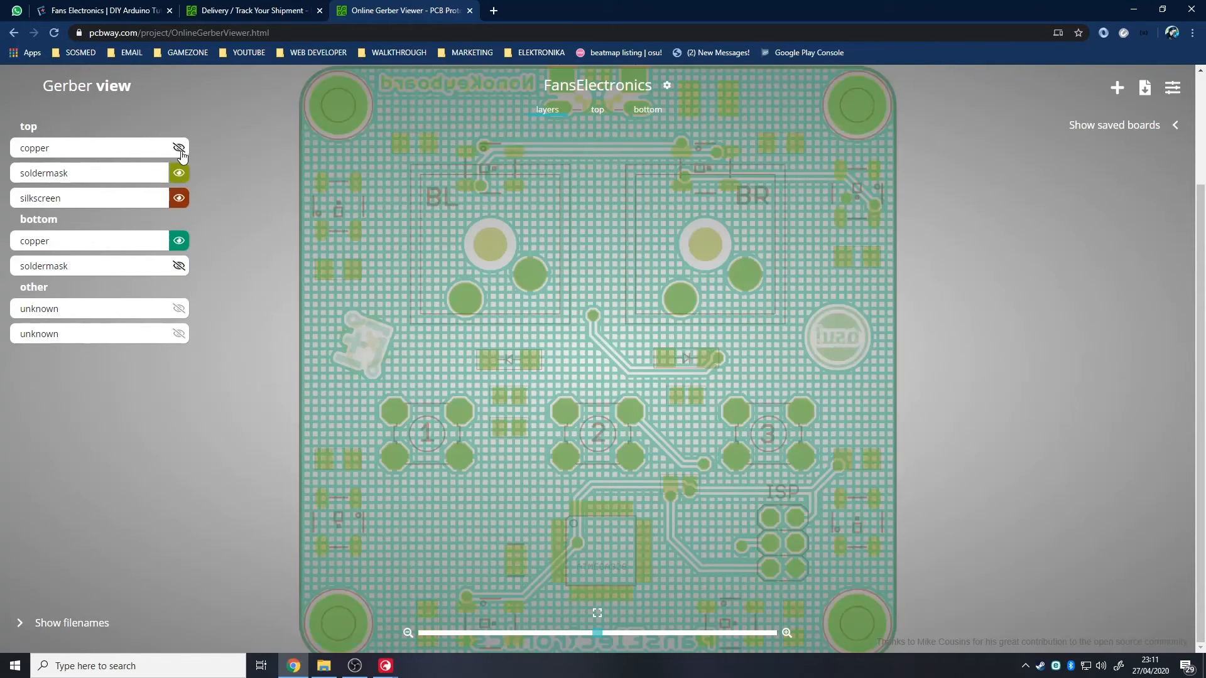
pyautogui.click(179, 147)
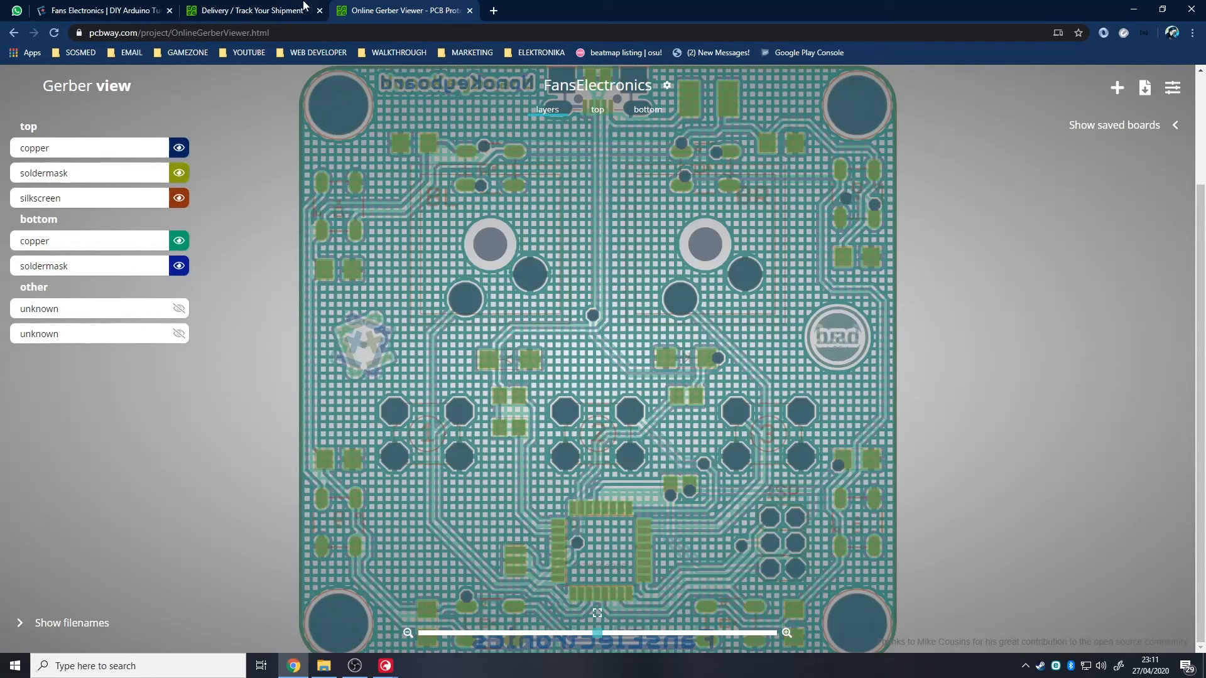
# Step: Switch to the PCBWay orders page, view the PCB Instant Quote form and open the My Account overview
pyautogui.click(306, 9)
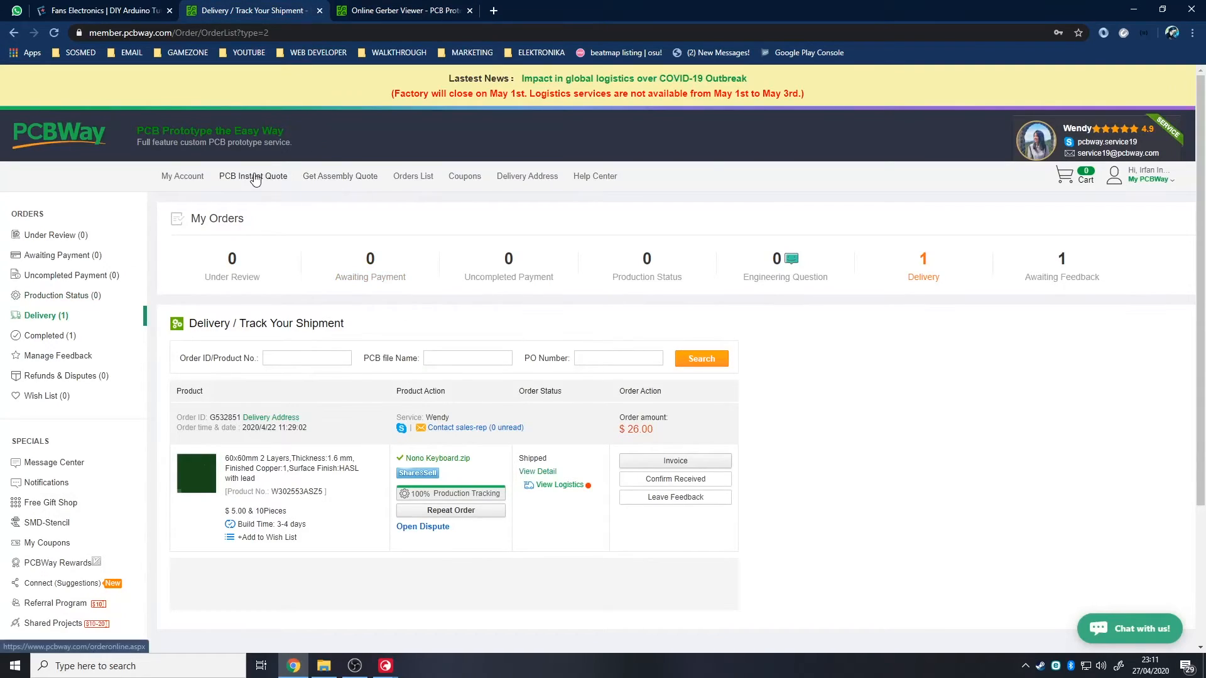
pyautogui.click(716, 300)
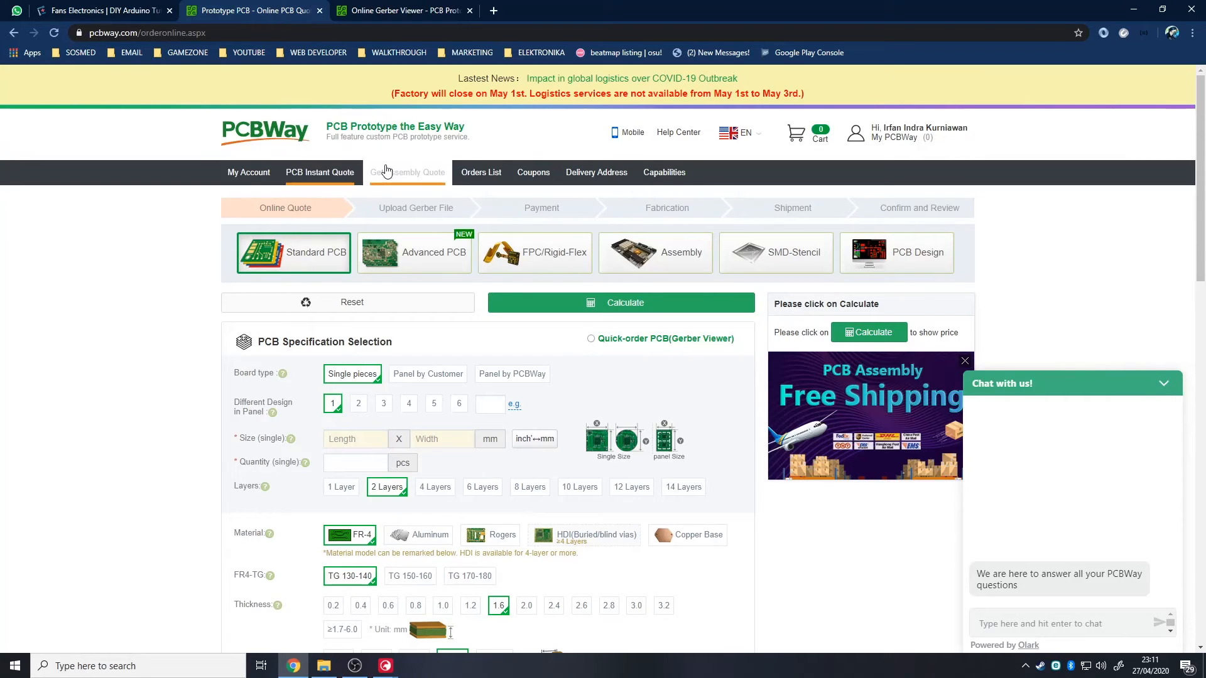
pyautogui.click(264, 175)
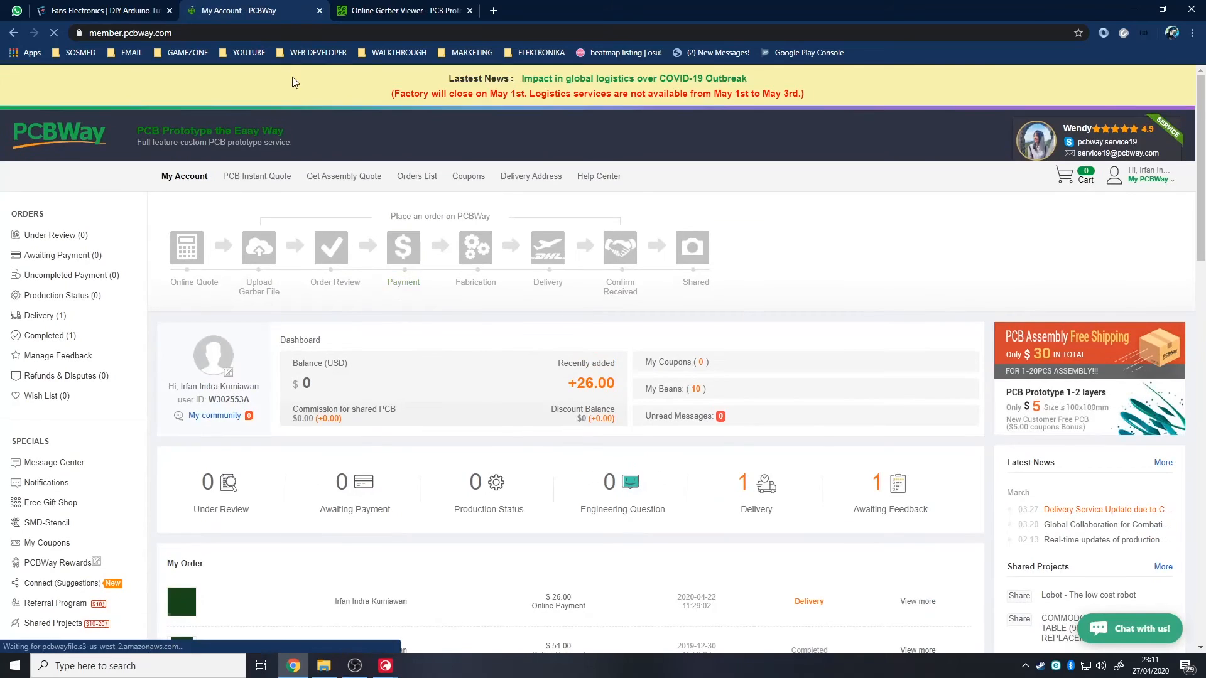
# Step: Switch to the Fans Electronics website and browse its home page to the DIY Nano Keyboard article for osu!
pyautogui.click(355, 15)
pyautogui.click(132, 12)
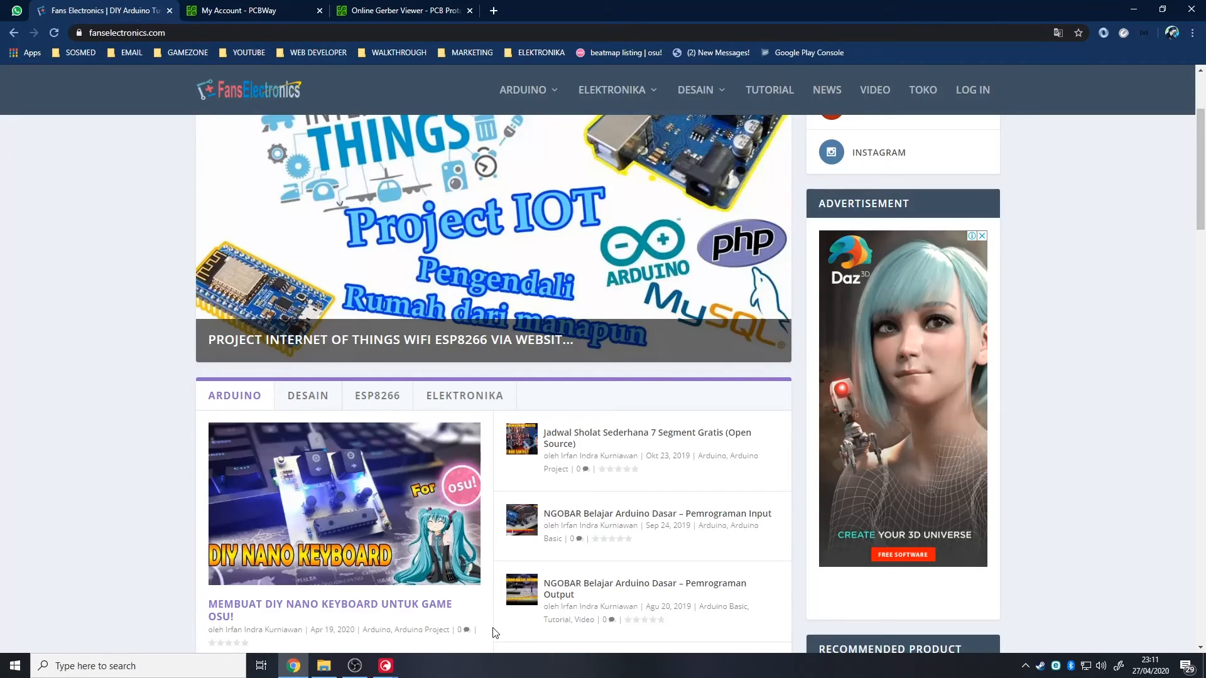
pyautogui.scroll(2, 177, 555)
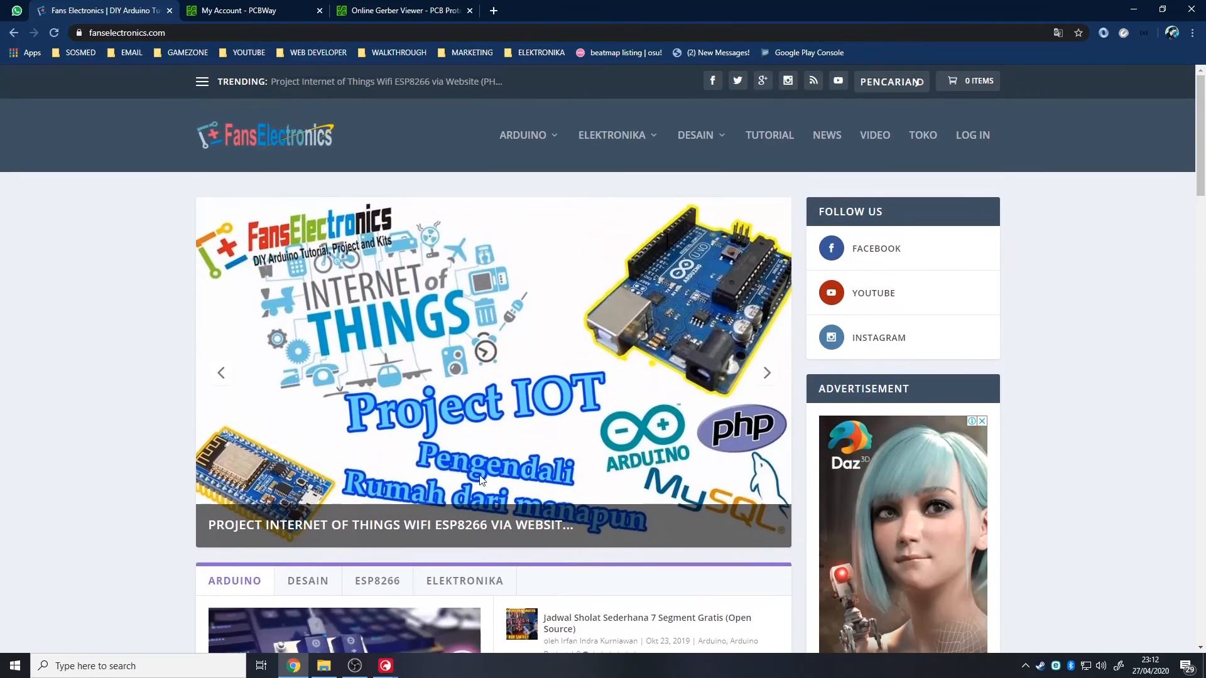
pyautogui.scroll(-2, 178, 555)
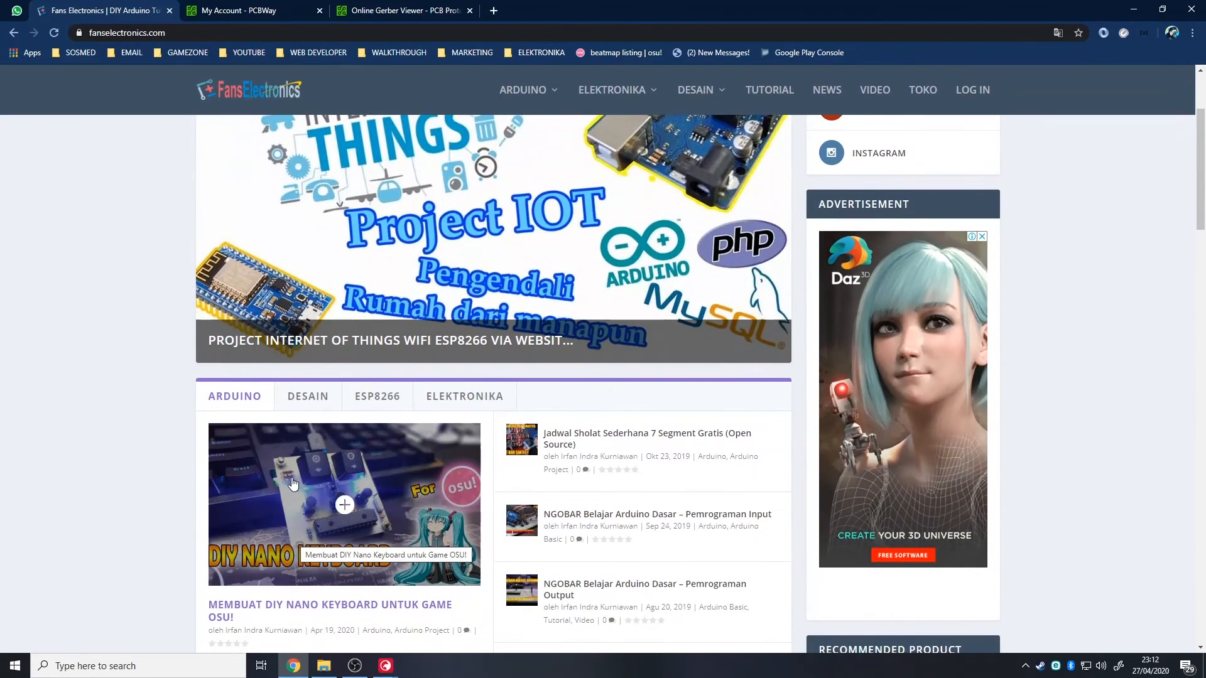